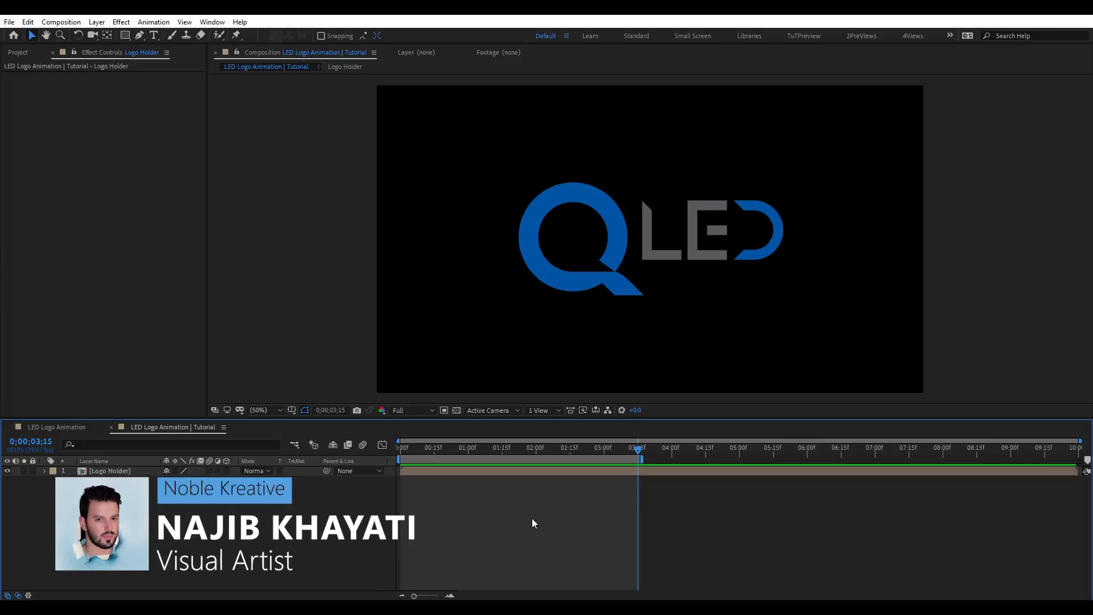
- Open the Logo Holder composition to examine its logo layer, and return to the LED Logo Animation | Tutorial composition
click(412, 471)
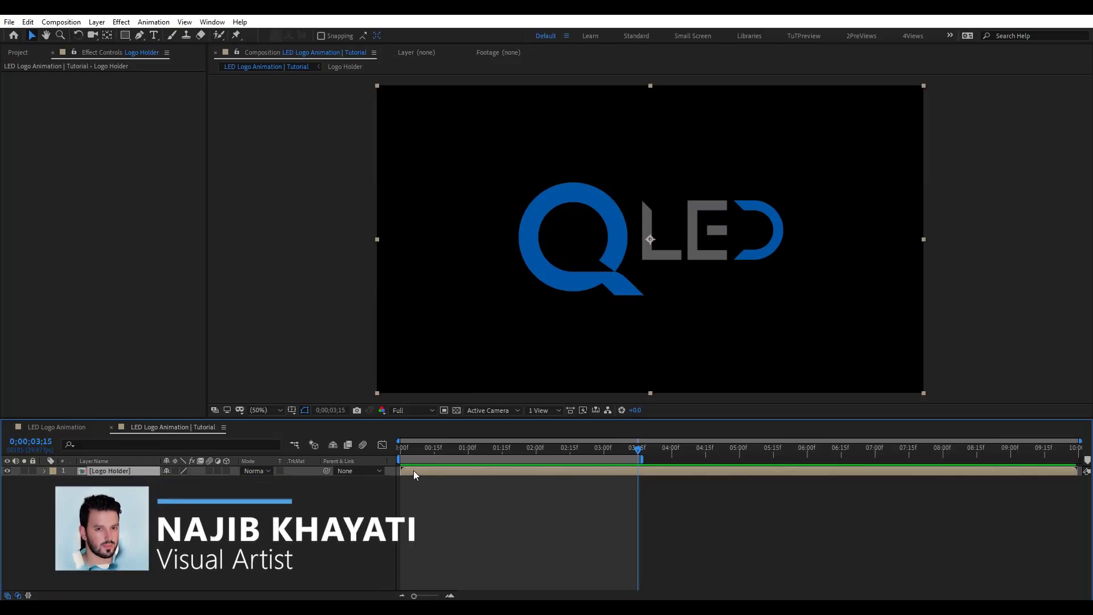
double_click(413, 470)
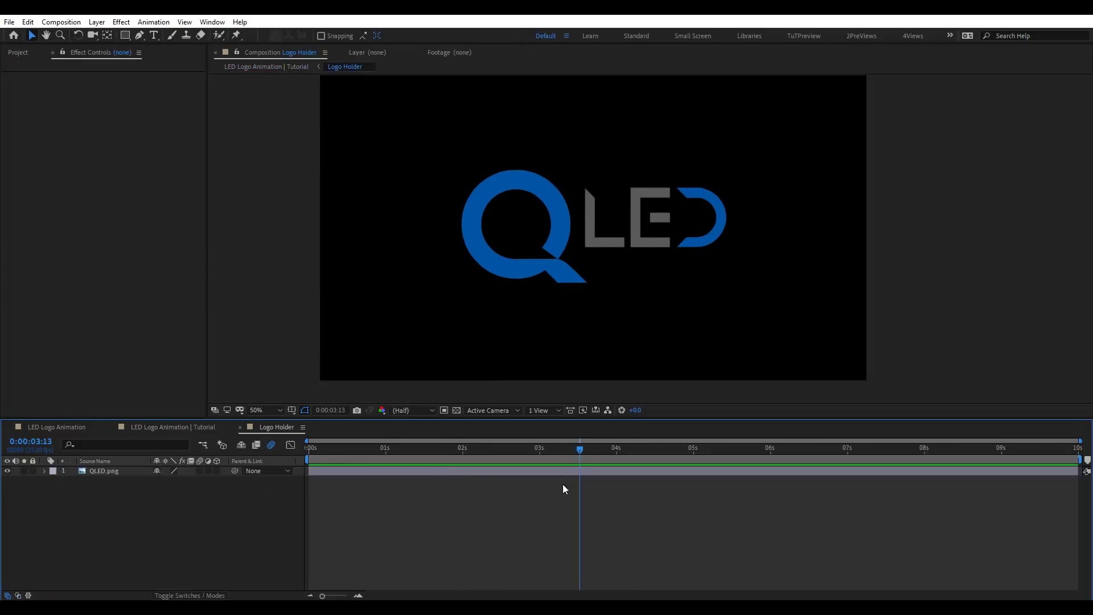
click(239, 427)
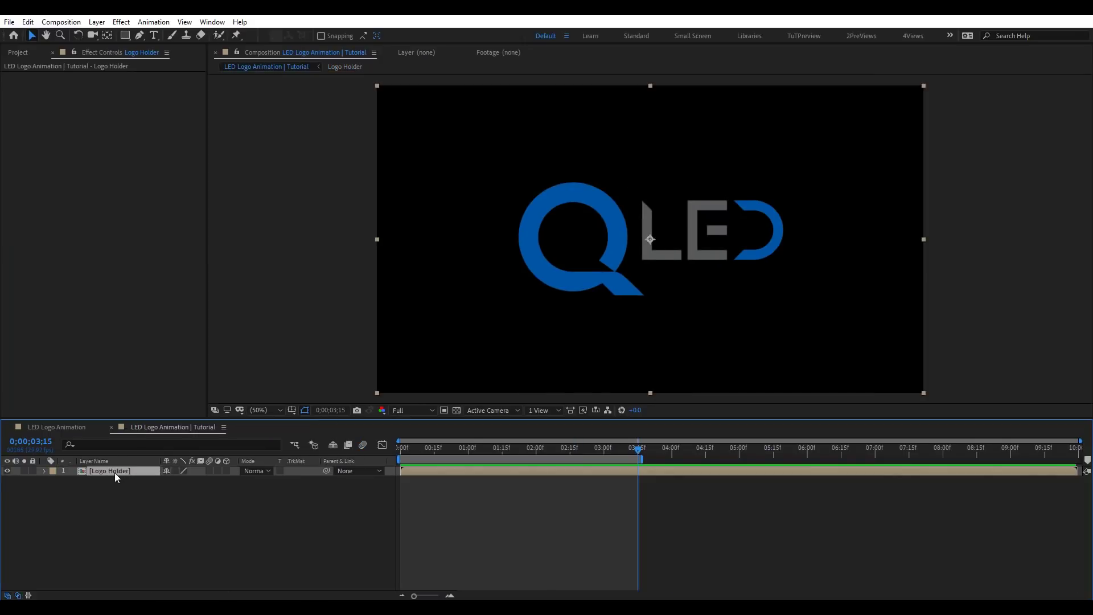
- Duplicate the Logo Holder layer and give the lower copy an Alpha Inverted track matte from the upper one
key(ctrl+d)
click(301, 480)
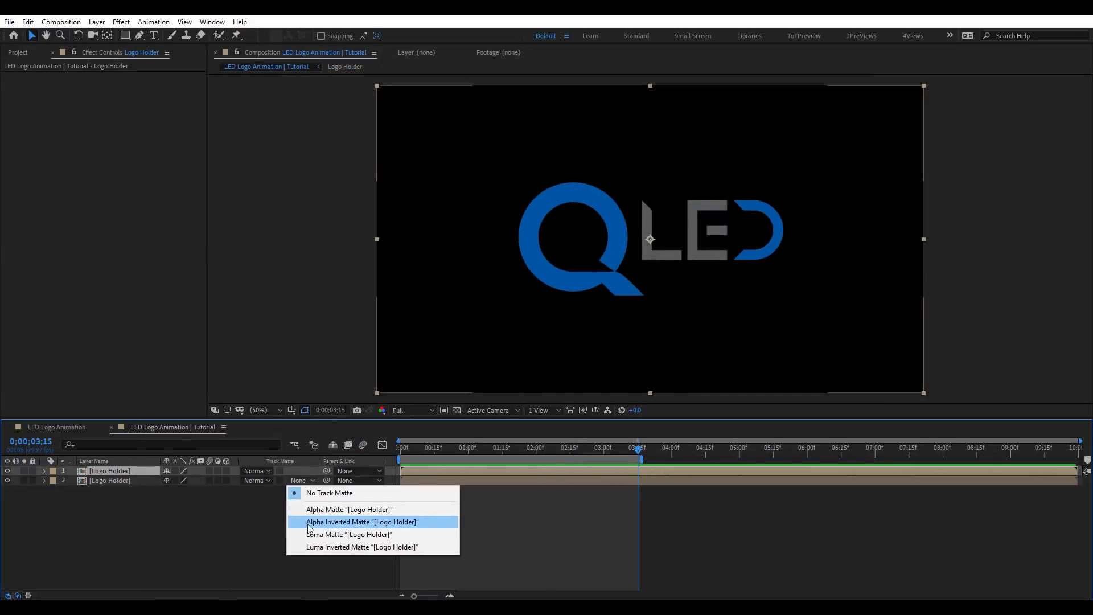
click(391, 521)
key(/)
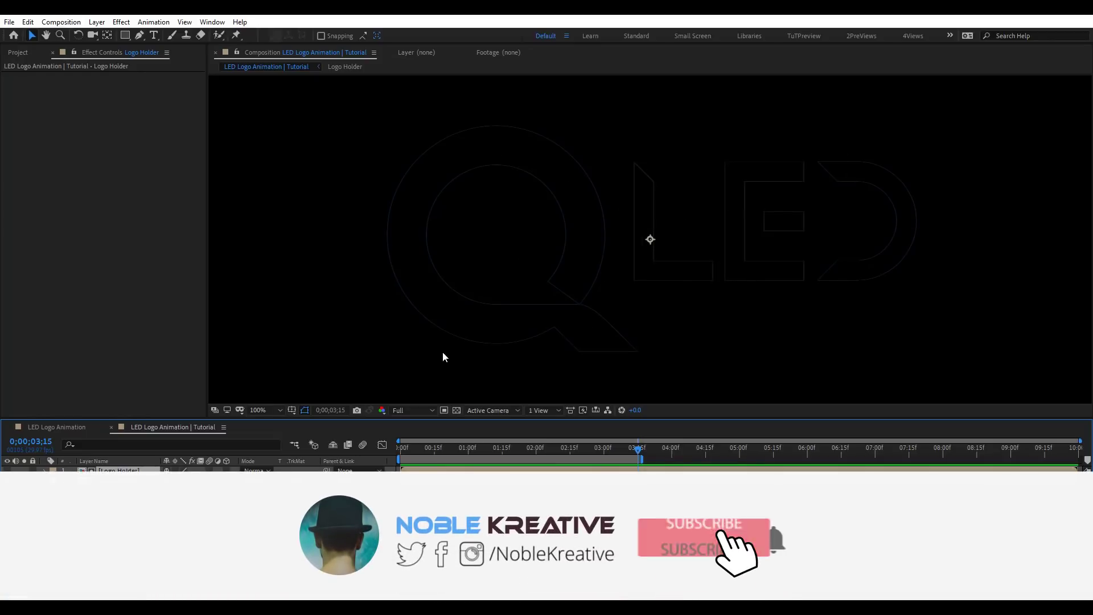
click(457, 411)
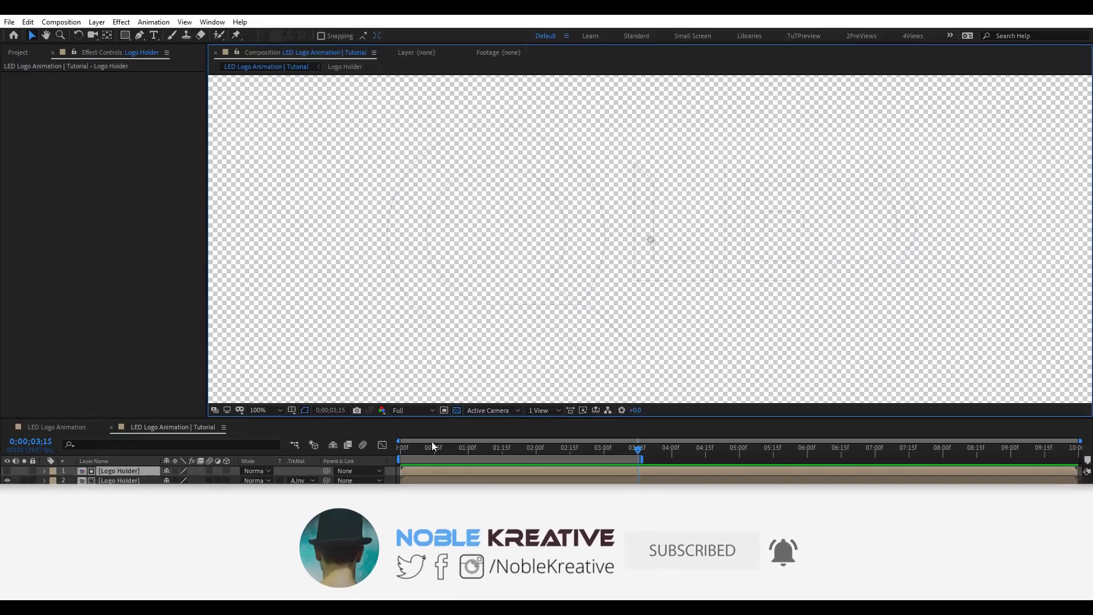
click(456, 410)
- Pre-compose both Logo Holder layers into a new composition named Outlines, moving all attributes
drag(118, 493, 123, 466)
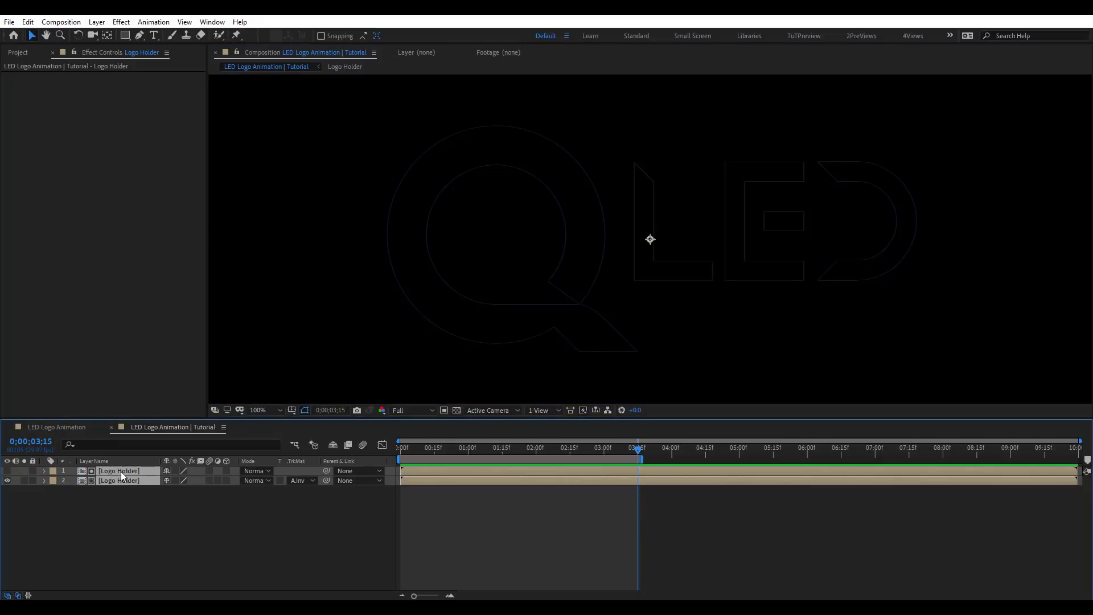
key(ctrl+shift+c)
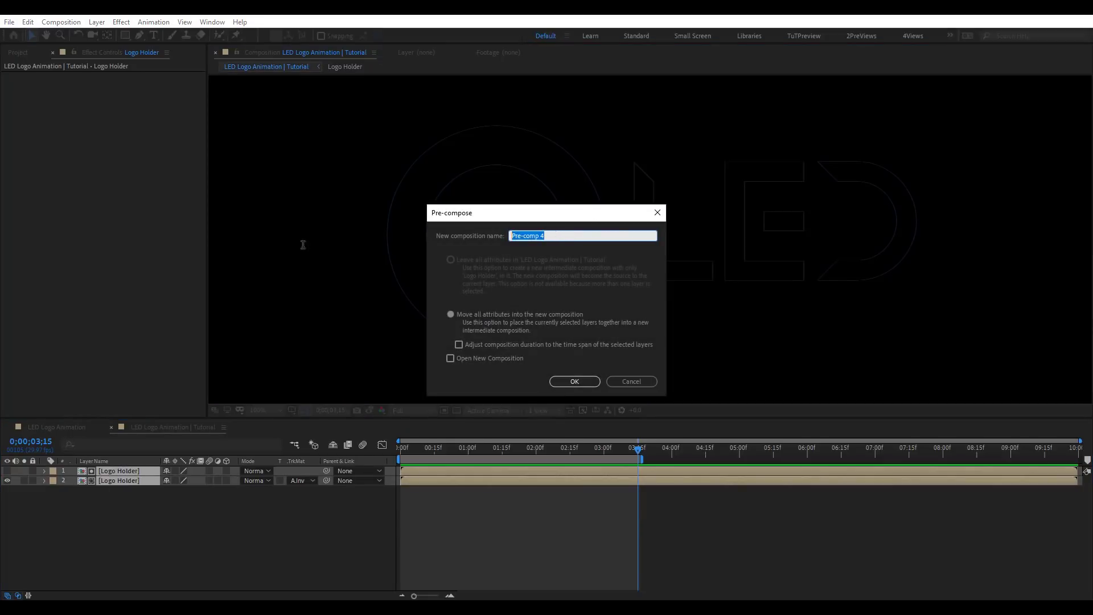
text(Outlines)
key(Return)
key(comma)
key(comma)
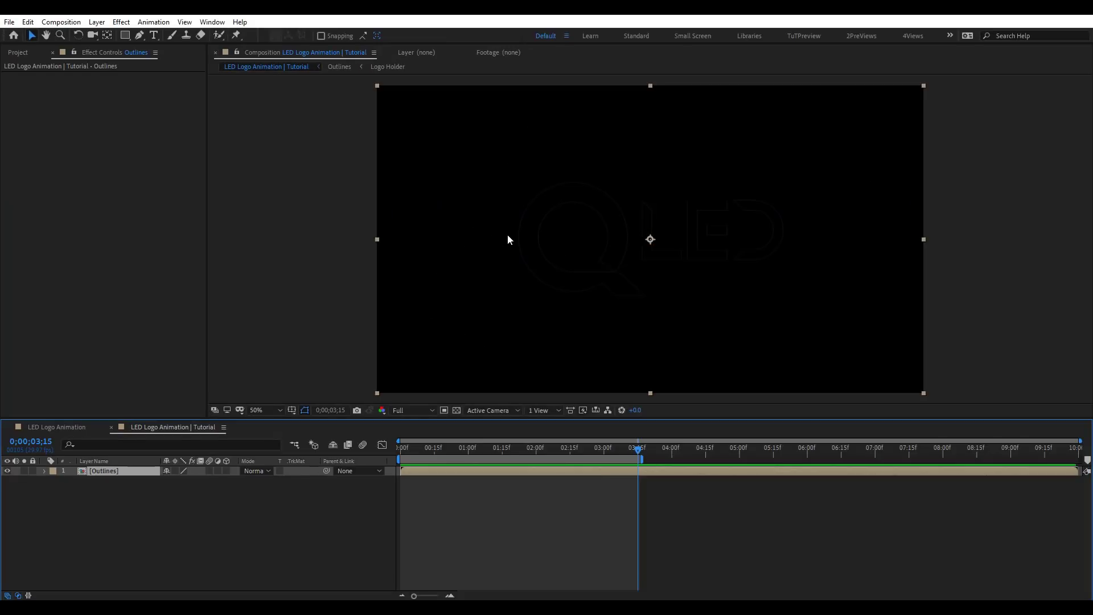
- Apply the Vegas effect to the Outlines layer and set its image contour threshold and tolerance to 0
key(ctrl+space)
text(vega)
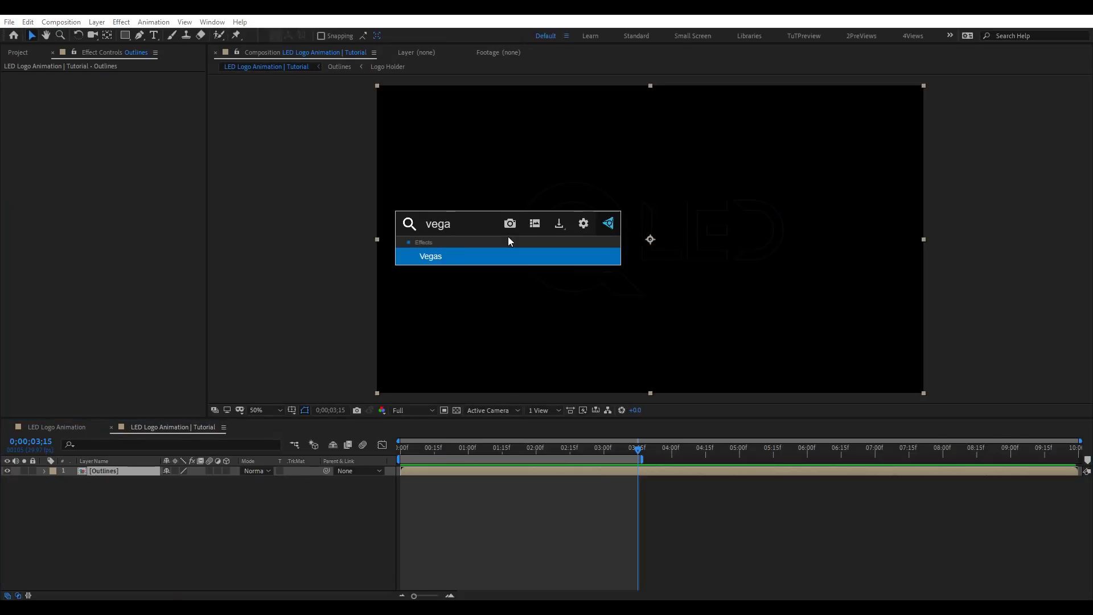
key(Return)
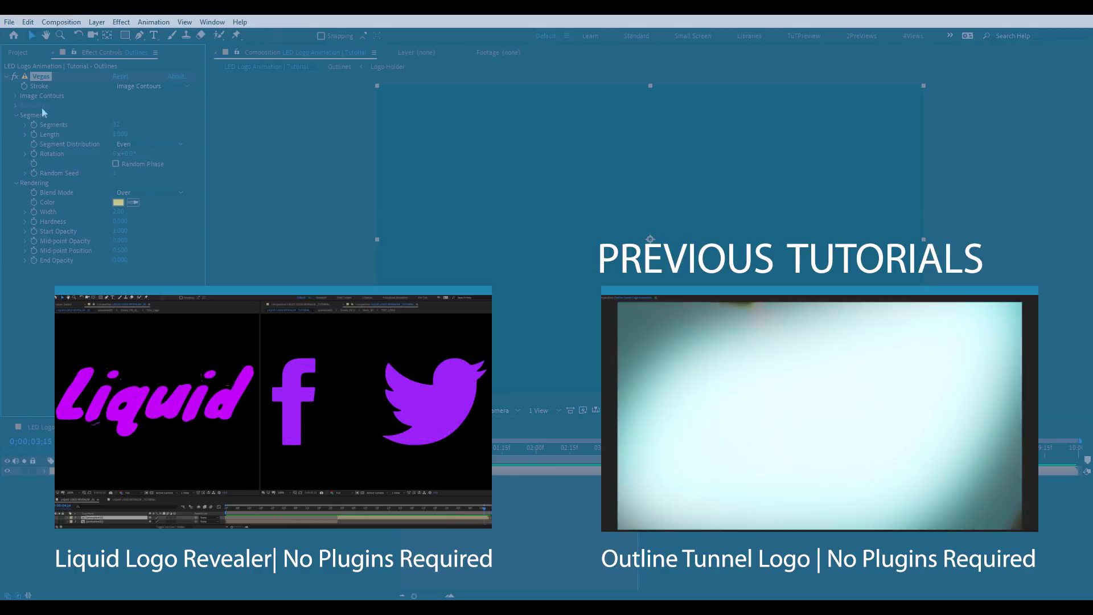
click(15, 96)
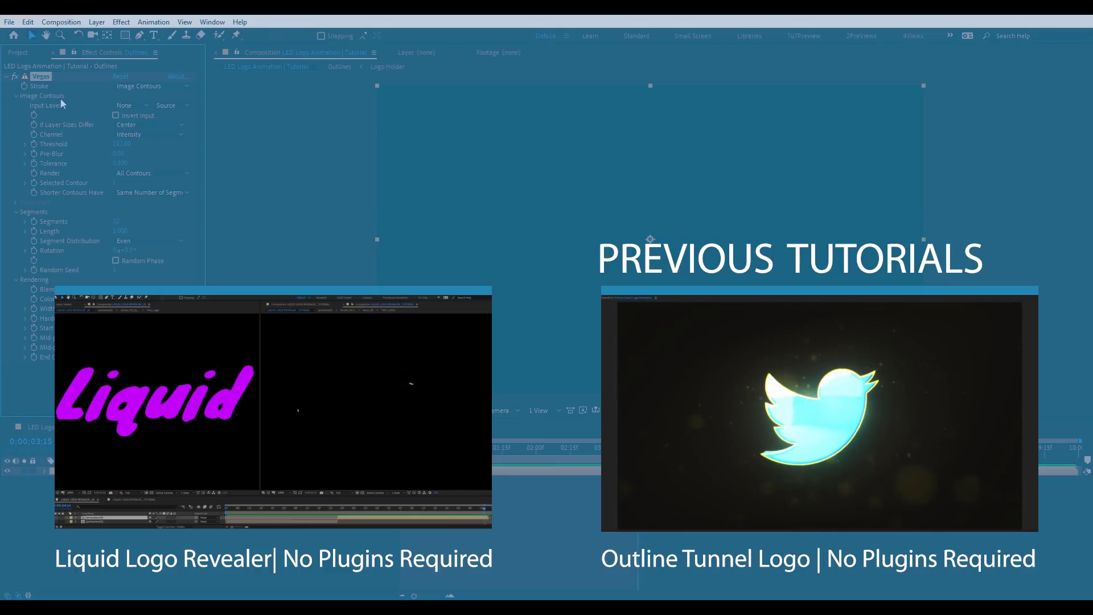
click(121, 144)
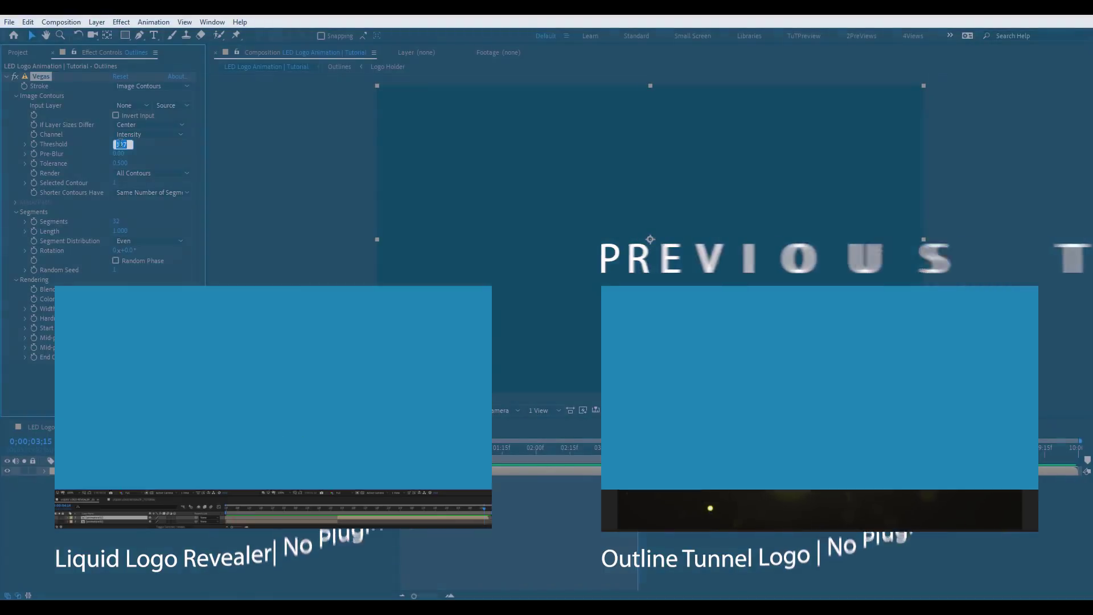
text(0)
key(Return)
click(25, 183)
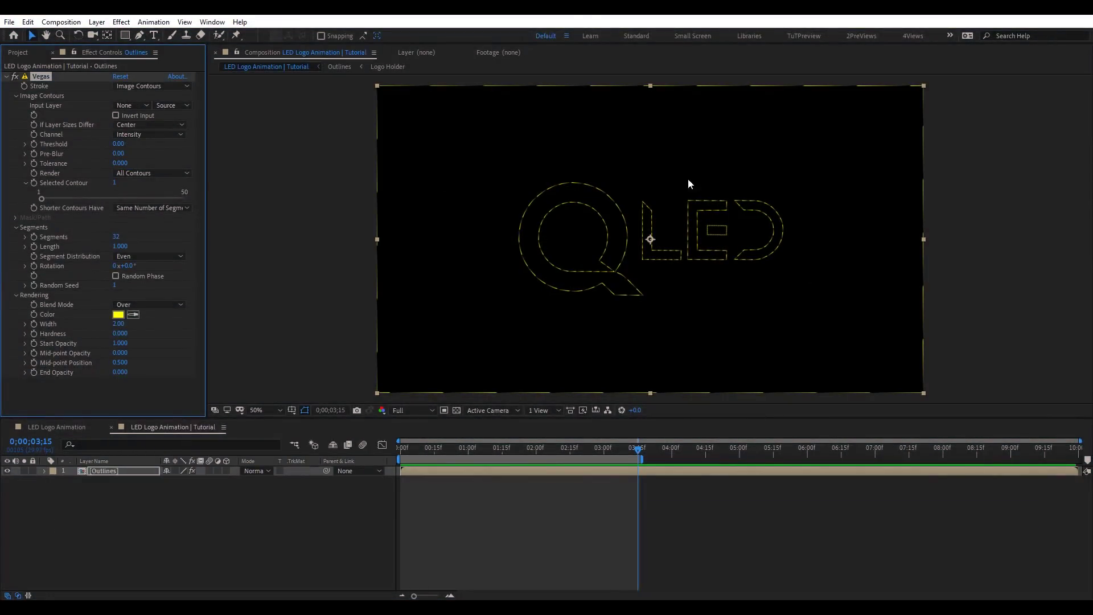
- Set the Vegas segment length to 0.1 and its rendering blend mode to Transparent
click(53, 249)
click(116, 247)
text(0.1)
key(Return)
key(period)
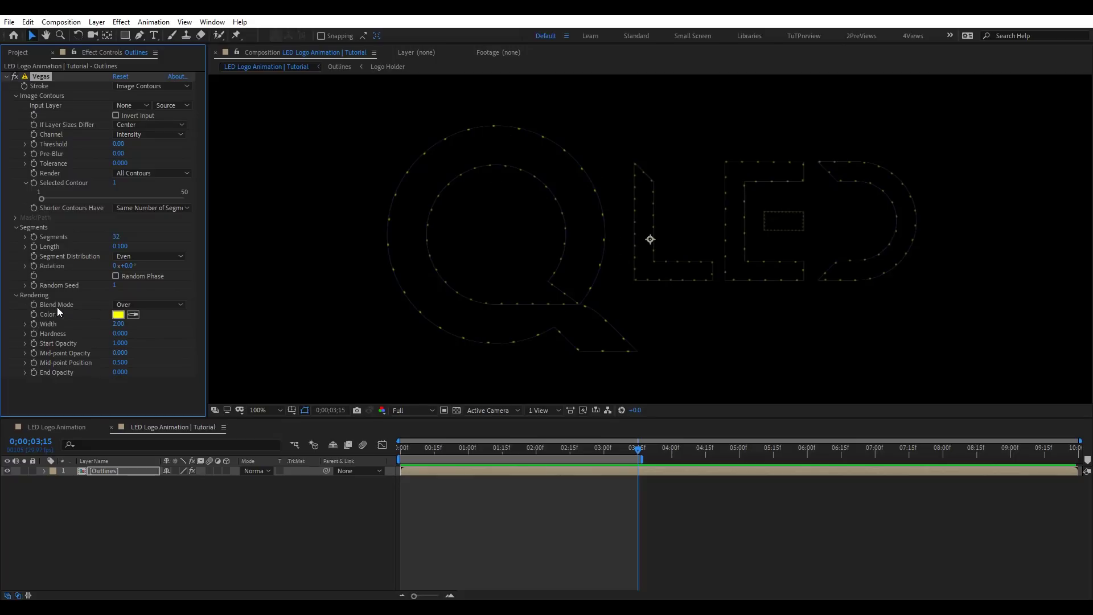
click(154, 305)
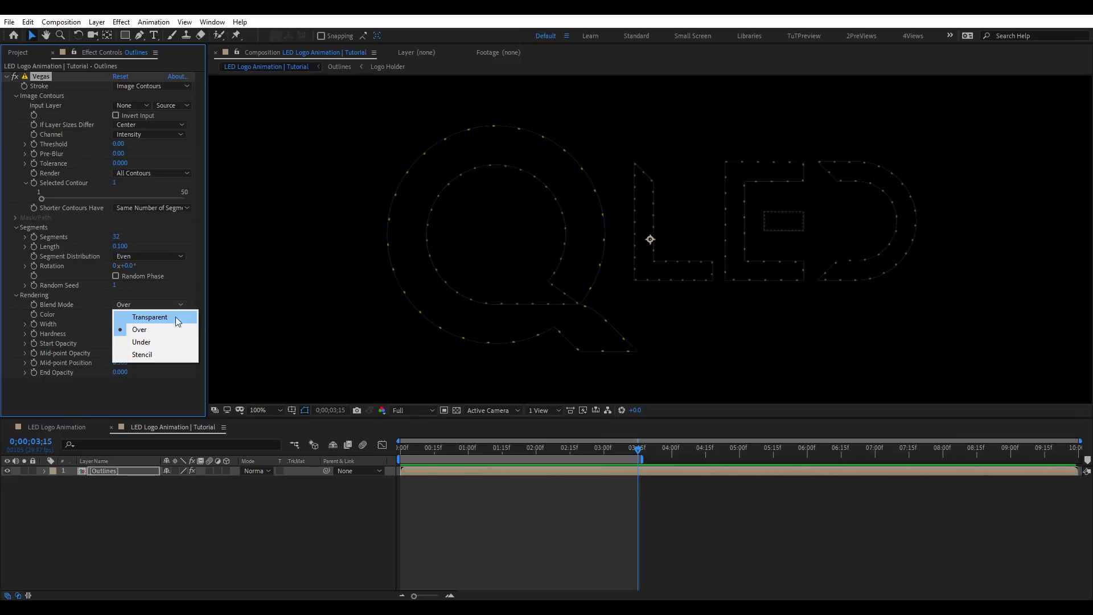
click(177, 318)
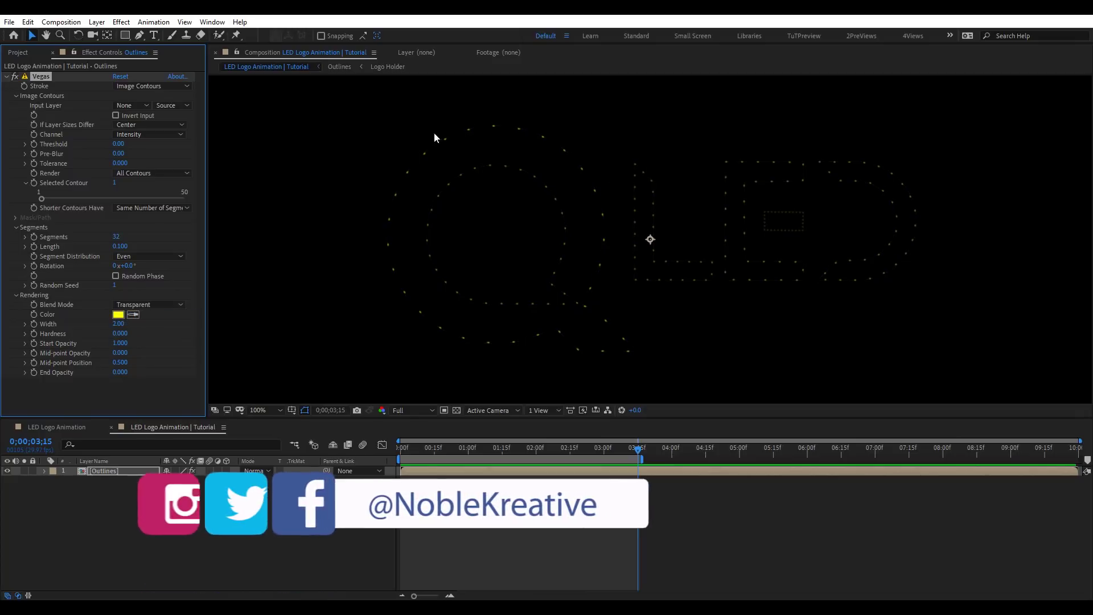
- Make shorter Vegas contours have Fewer Segments and raise the number of segments to 250
drag(707, 275, 629, 282)
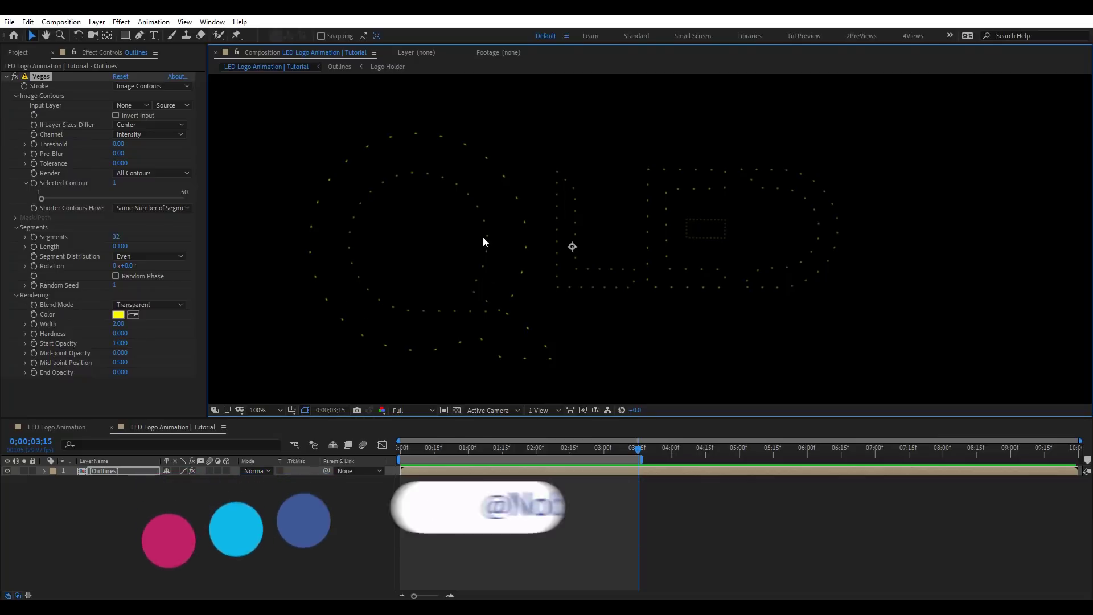
key(period)
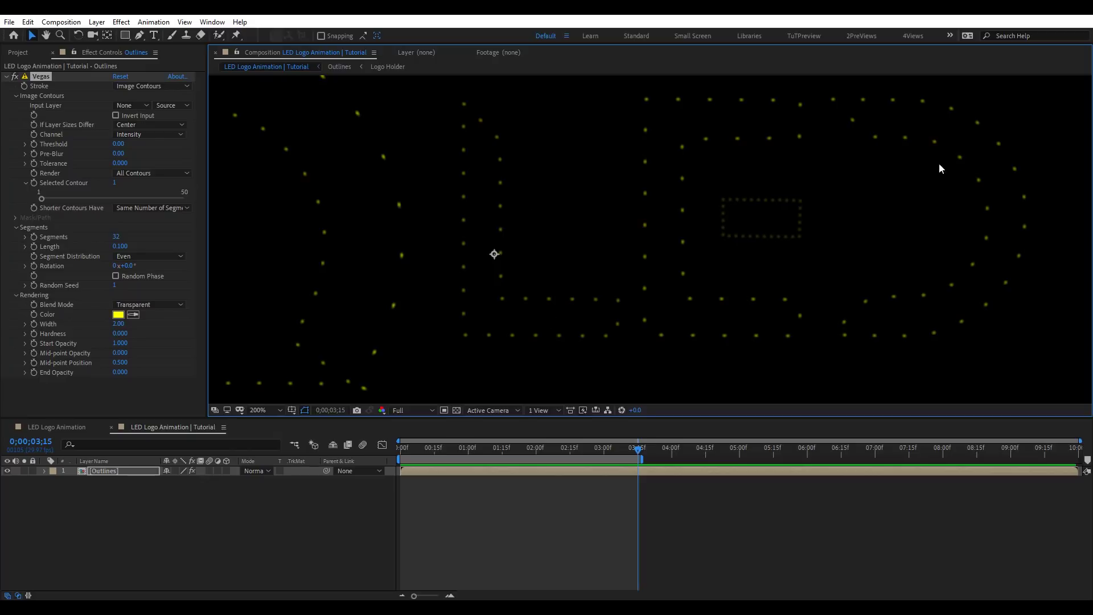
drag(421, 293, 432, 256)
click(137, 206)
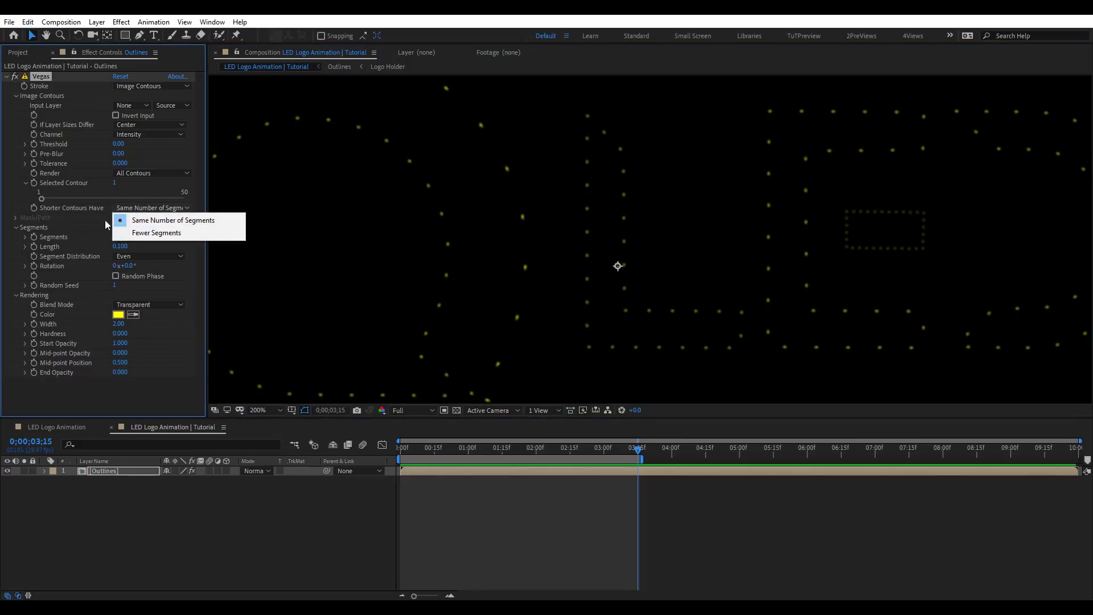
click(151, 233)
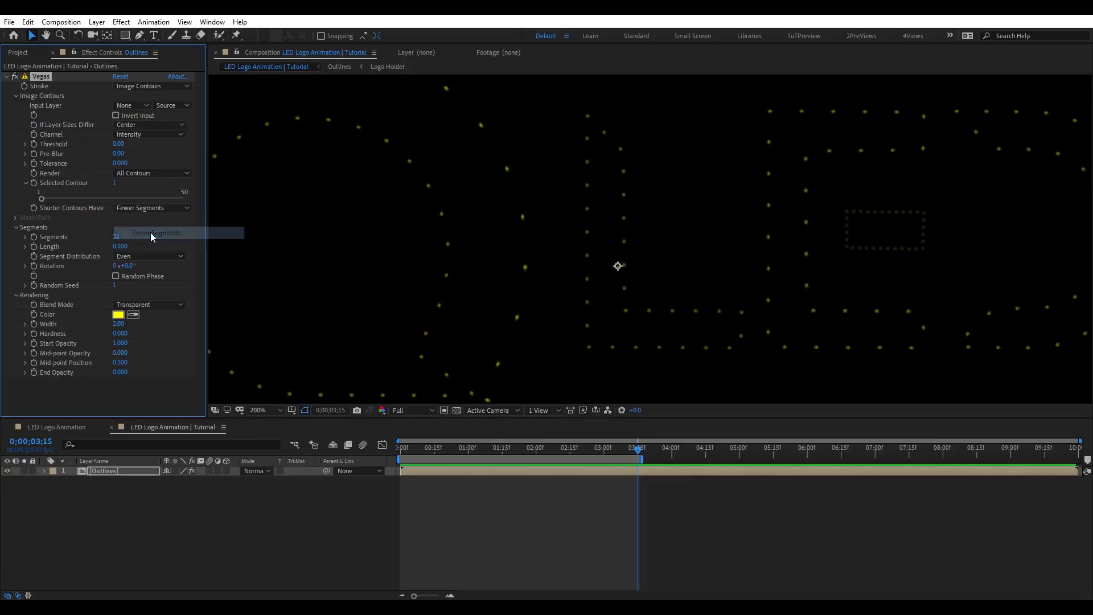
key(comma)
drag(117, 242, 118, 239)
drag(245, 236, 482, 236)
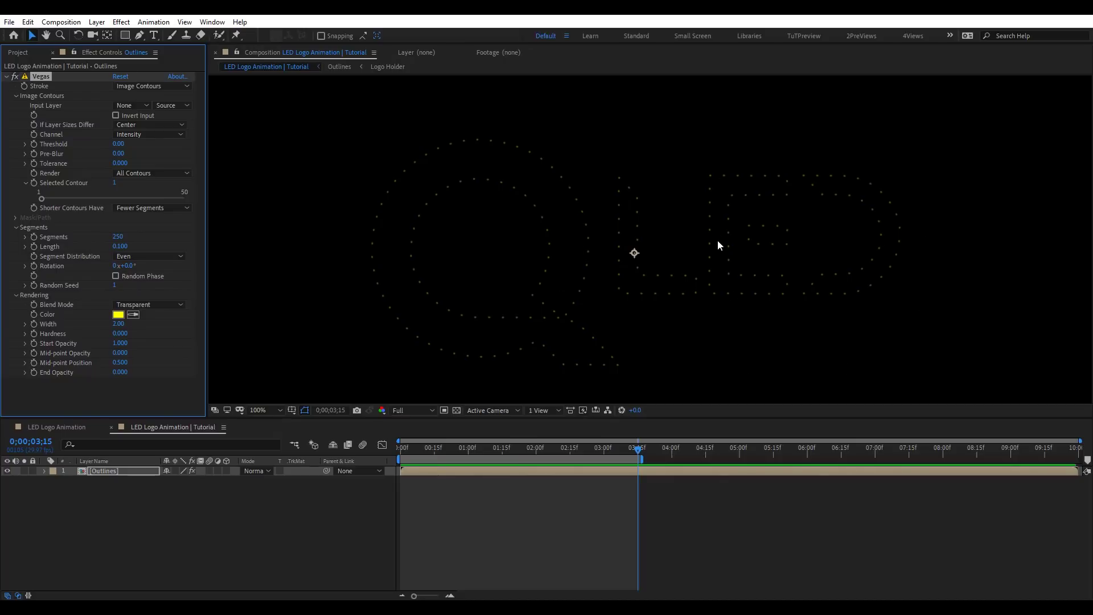
- Draw a rectangular mask on the Outlines layer just inside the composition frame to leave out the dotted border
drag(839, 279, 804, 262)
scroll(712, 262, down, 1)
drag(538, 145, 535, 173)
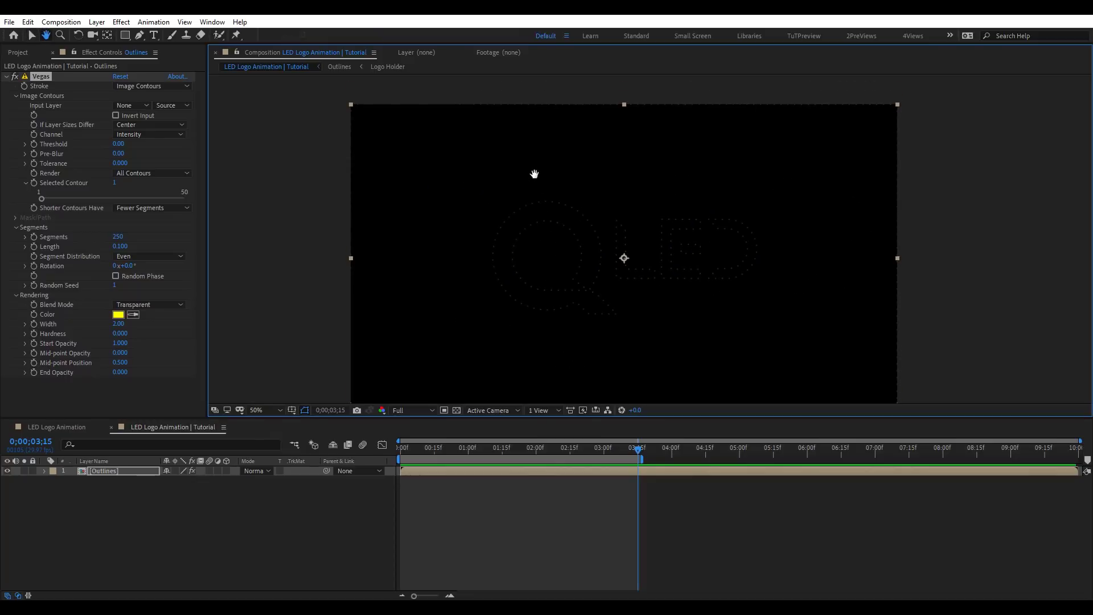
scroll(620, 151, up, 1)
key(v)
scroll(661, 228, up, 5)
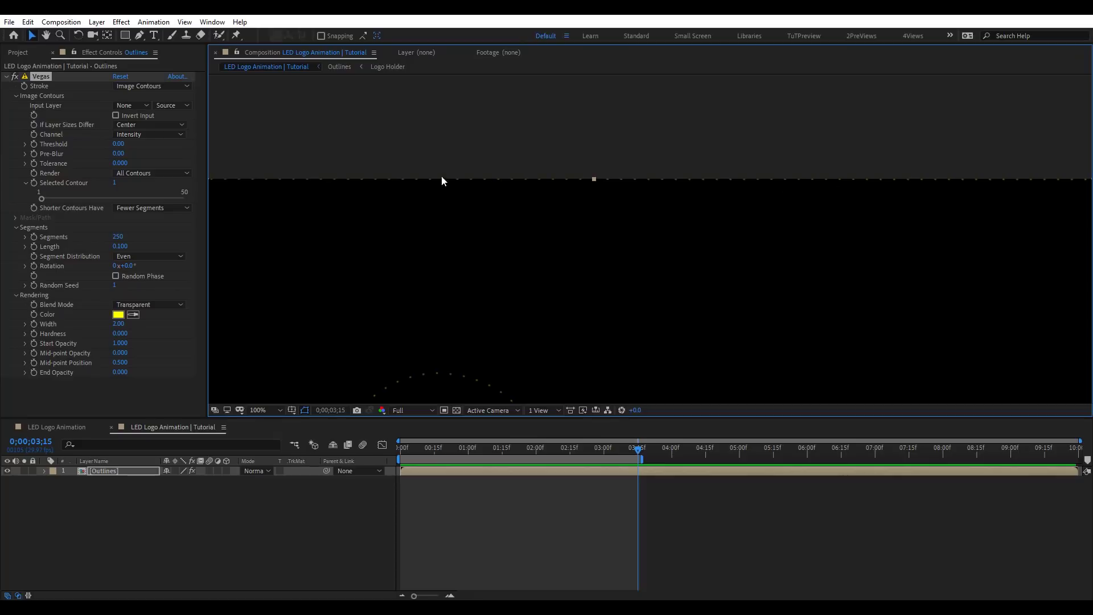
scroll(590, 210, down, 1)
key(h)
drag(661, 265, 652, 173)
key(v)
key(q)
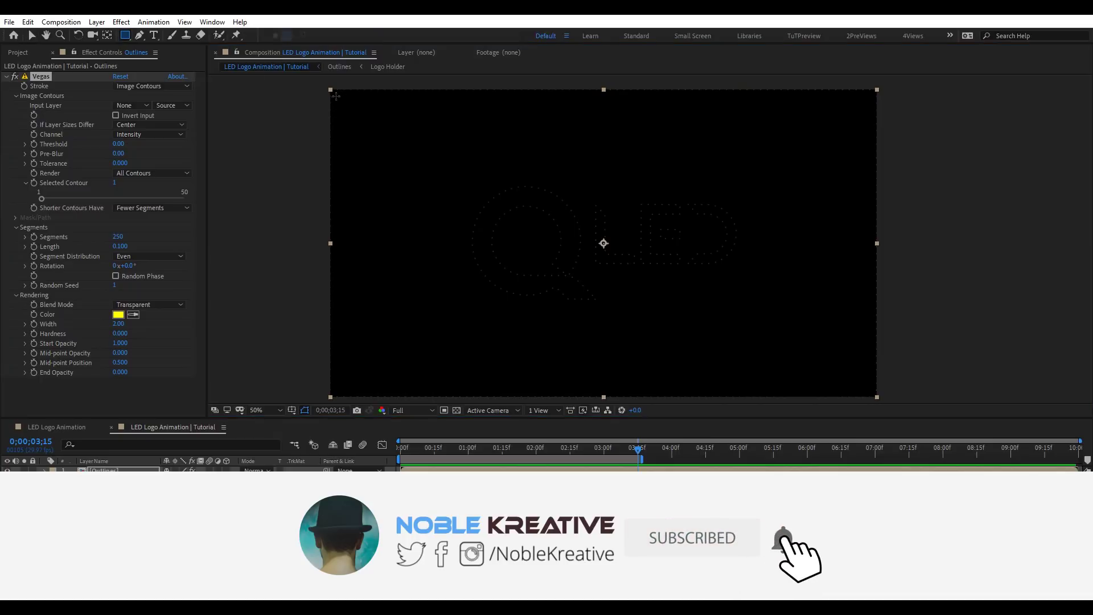
drag(336, 97, 871, 388)
- Add a mask reference to Mask 1 in the Vegas effect's compositing options on the Outlines layer
click(54, 500)
click(65, 510)
click(166, 567)
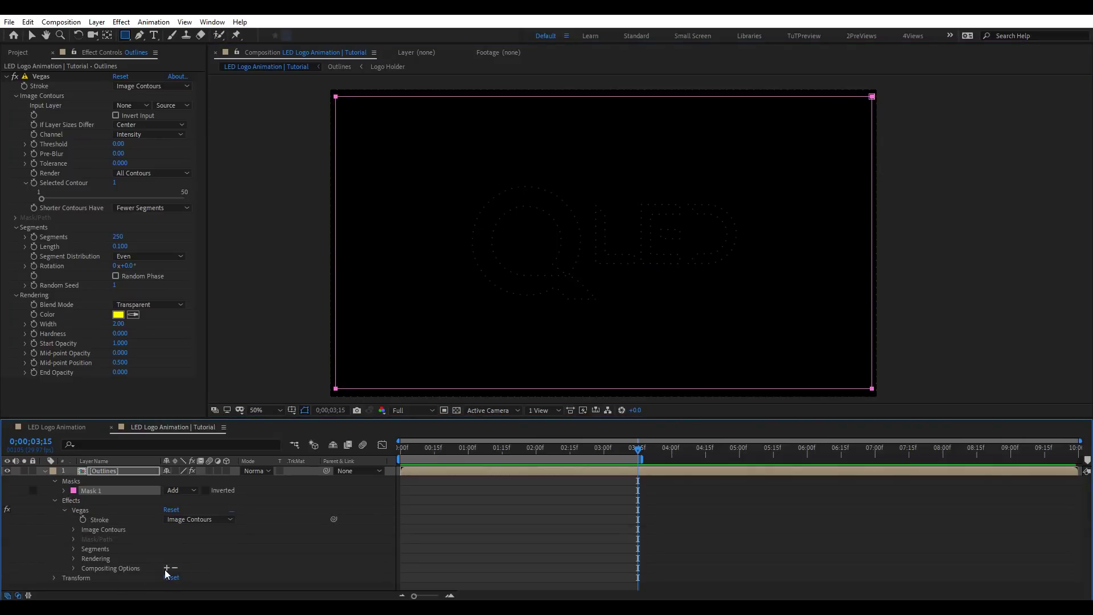
click(495, 510)
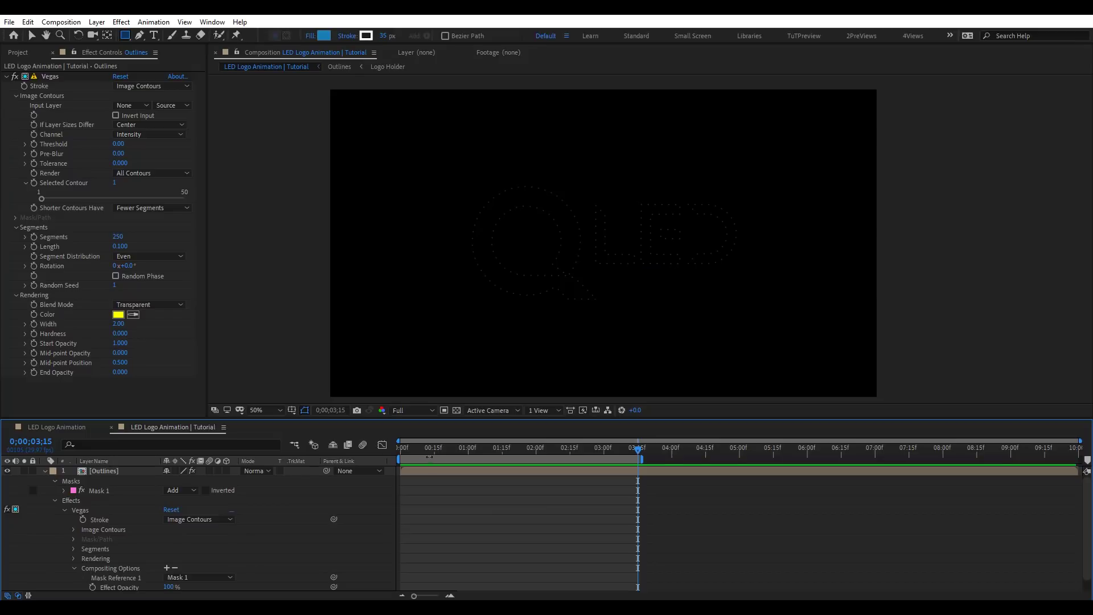
- Keyframe the Vegas segment rotation from 0° at the first frame to 10° at 0;00;09;29
drag(420, 450, 384, 451)
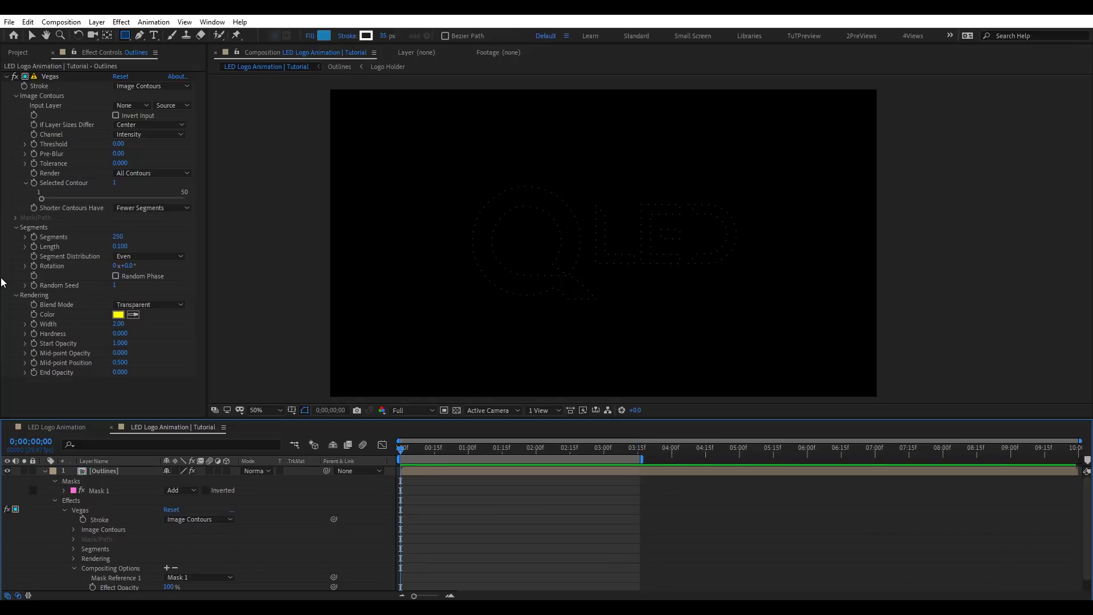
click(34, 268)
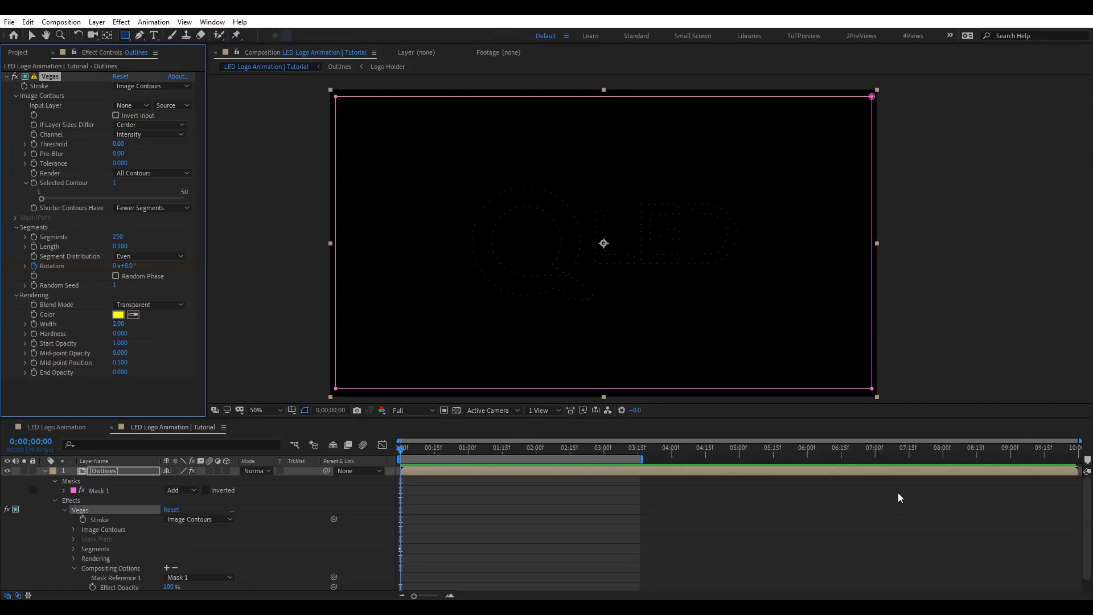
click(1077, 449)
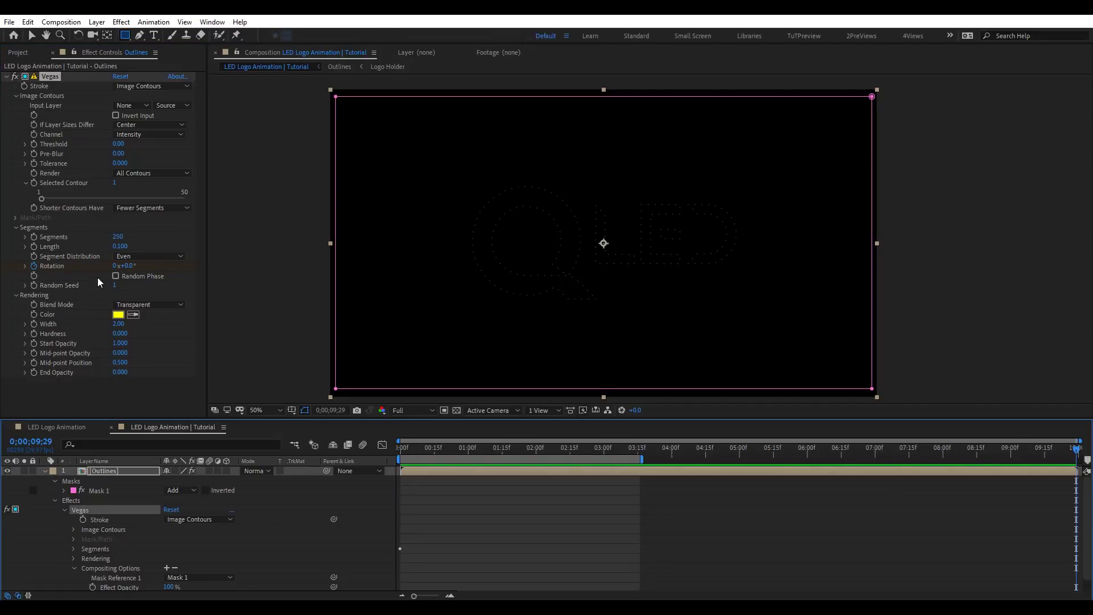
click(126, 265)
text(10)
key(Return)
- Play back the dot rotation from the first frame and scrub to 0;00;00;21 to examine the movement
click(404, 449)
key(ctrl+z)
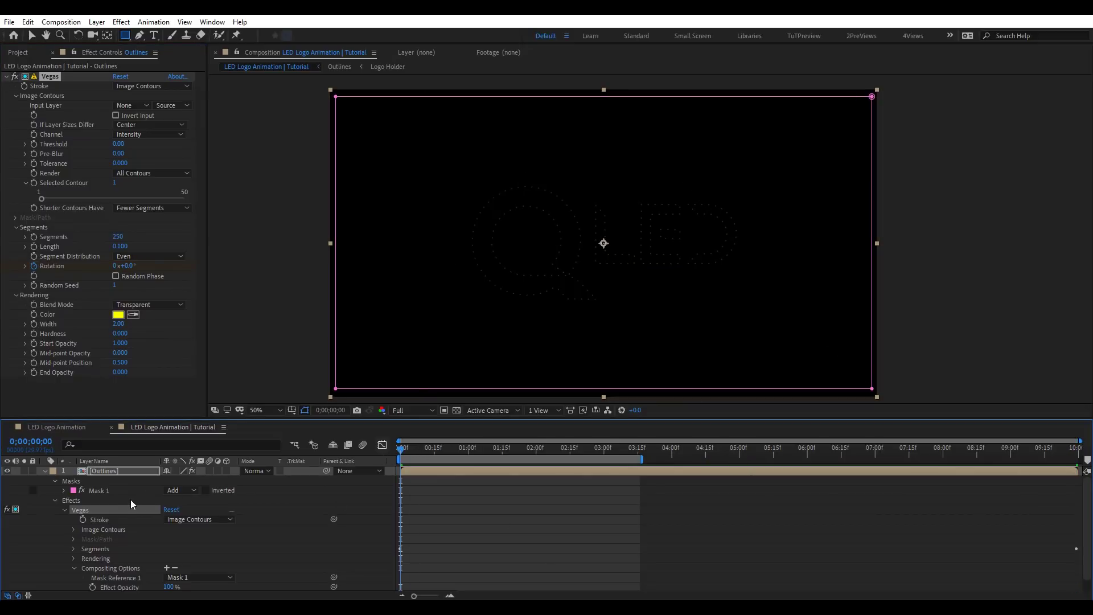
key(space)
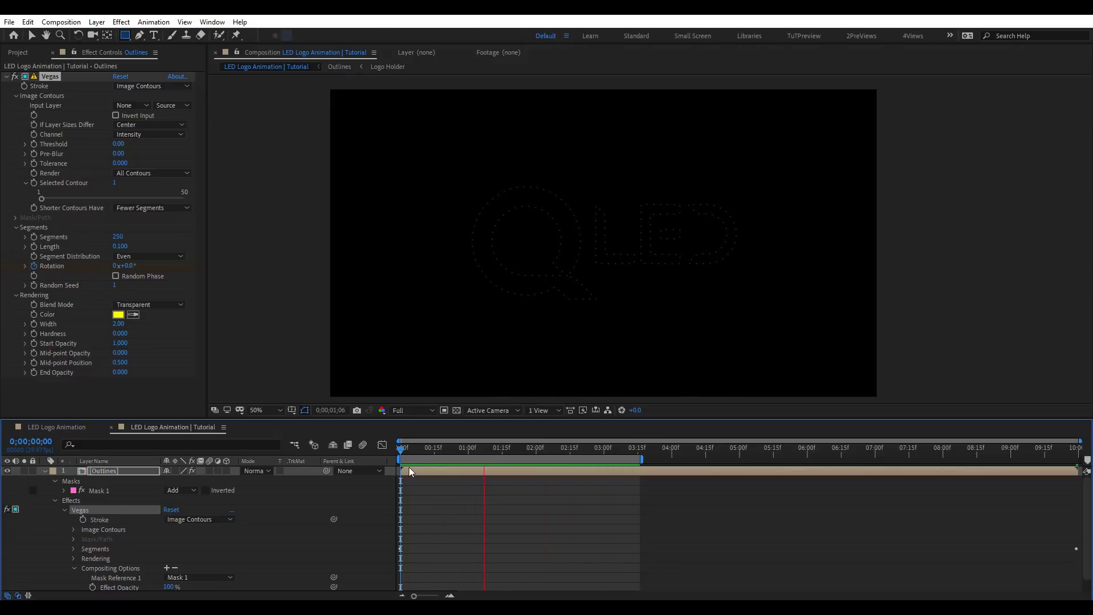
mouse_move(463, 452)
mouse_down()
mouse_move(637, 459)
mouse_move(448, 460)
mouse_up()
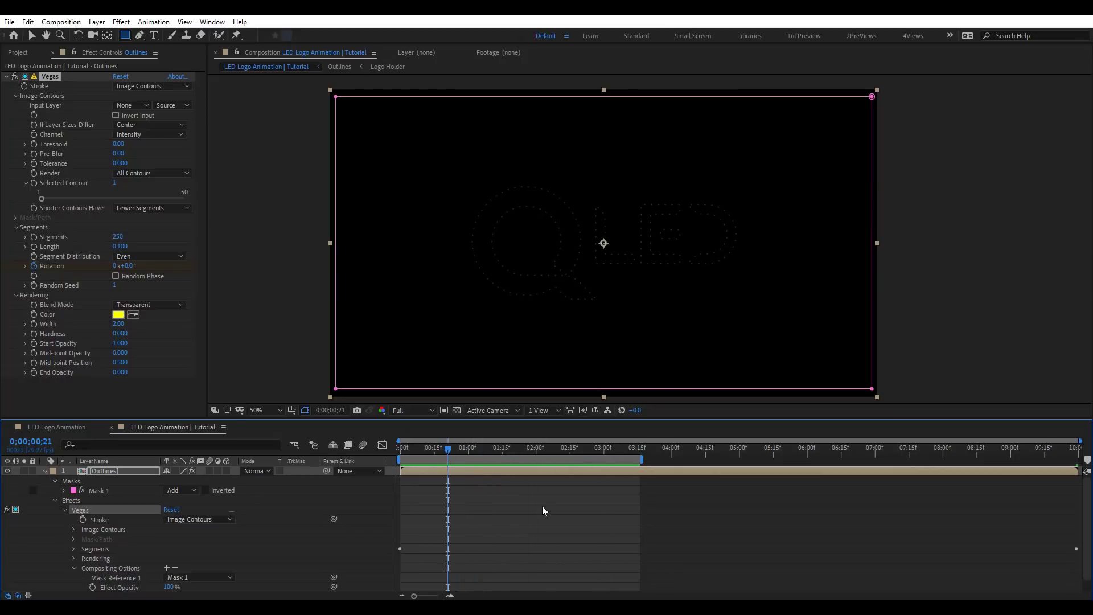
click(542, 508)
- Pre-compose the Outlines layer into a new composition named OutlinesLogo with all attributes moved into it
click(45, 471)
click(91, 471)
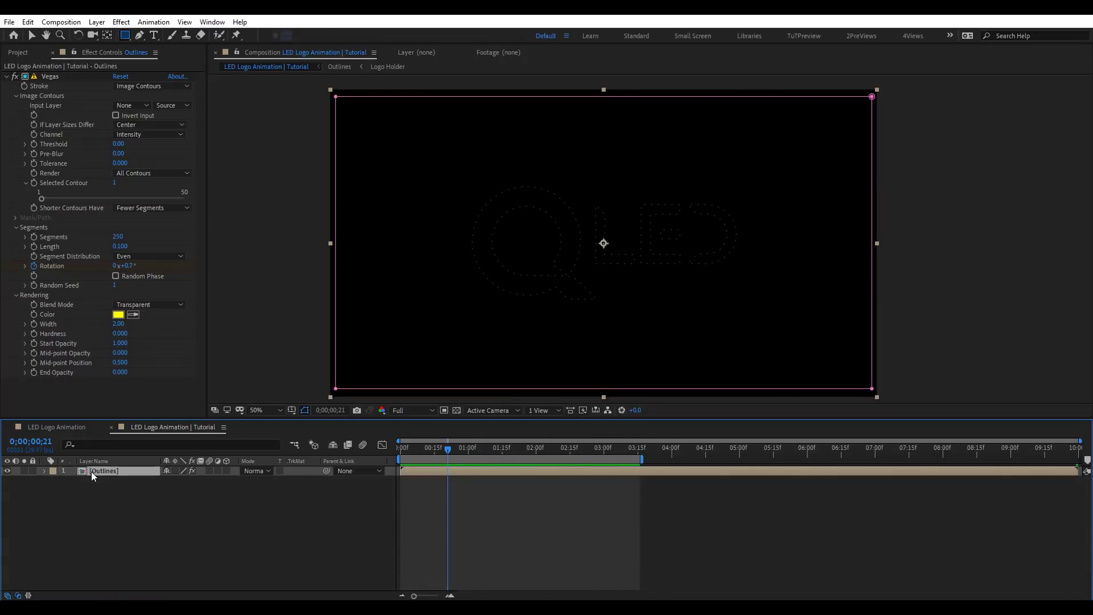
key(ctrl+shift+c)
drag(537, 236, 645, 248)
key(BackSpace)
key(BackSpace)
text(LOgo)
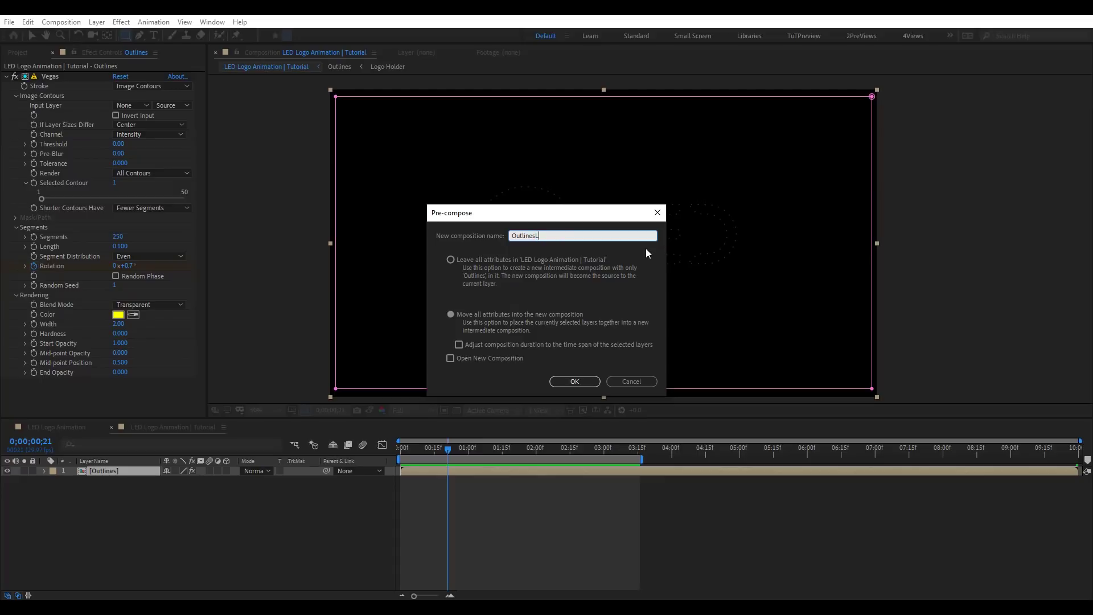
key(BackSpace)
key(BackSpace)
key(BackSpace)
text(ogo)
key(Return)
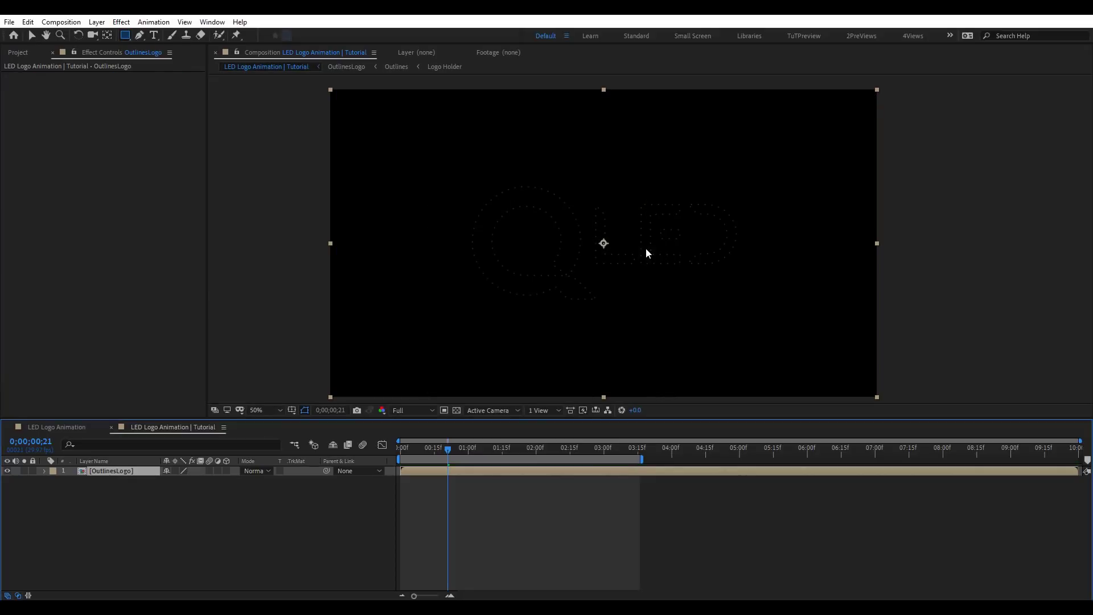
- Create a black full-frame solid named Grid above the OutlinesLogo layer
key(v)
click(295, 500)
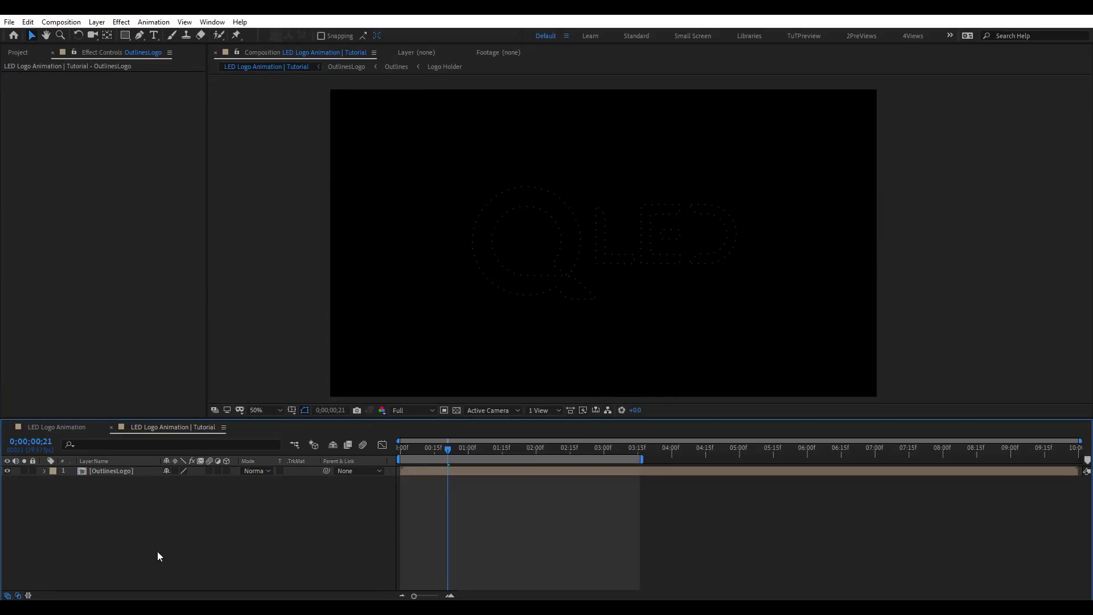
key(ctrl+y)
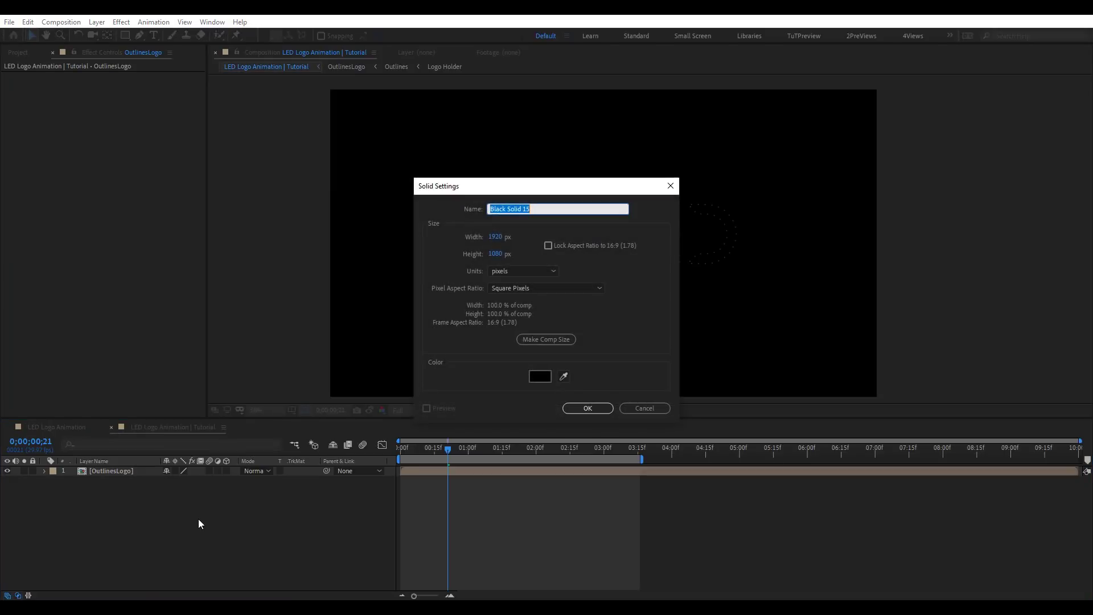
text(Grid)
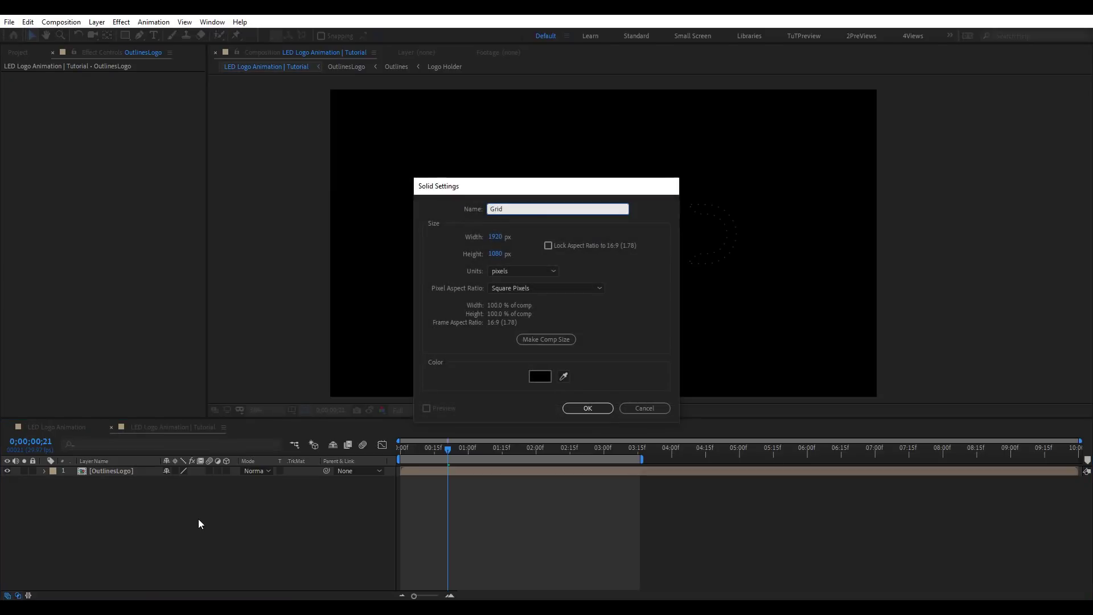
key(Return)
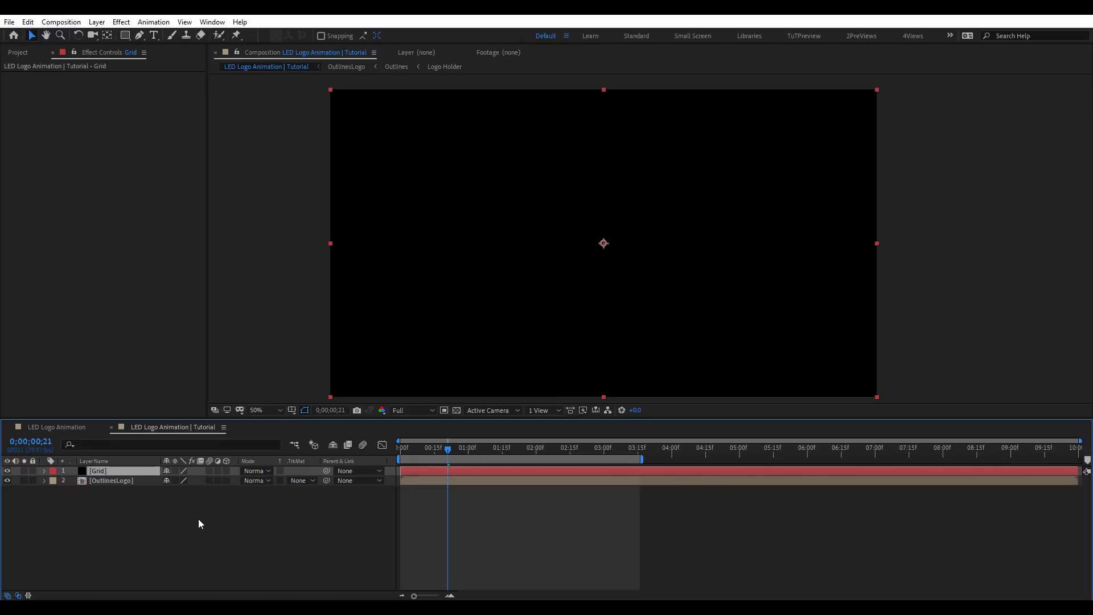
- Apply the Venetian Blinds and Fill effects to the Grid solid
key(ctrl+space)
text(vene)
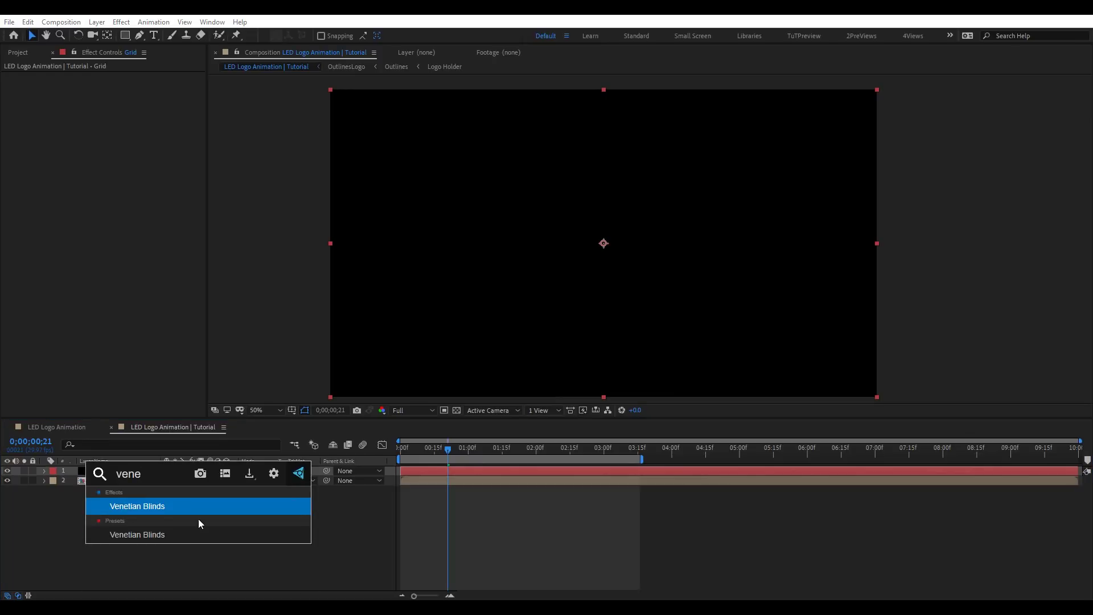
key(Return)
key(ctrl+space)
text(fill)
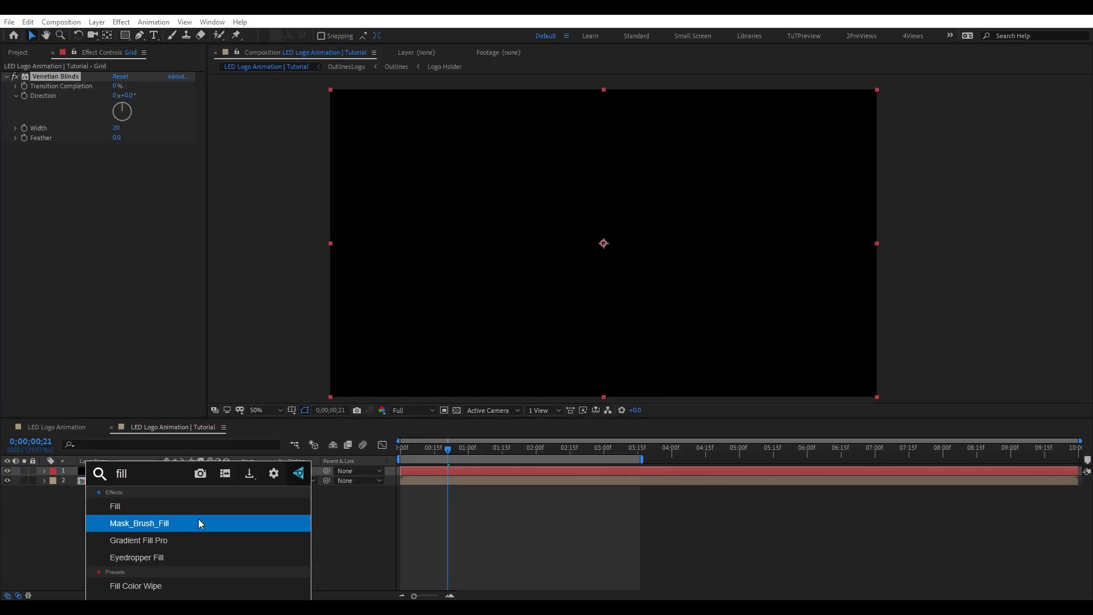
key(Return)
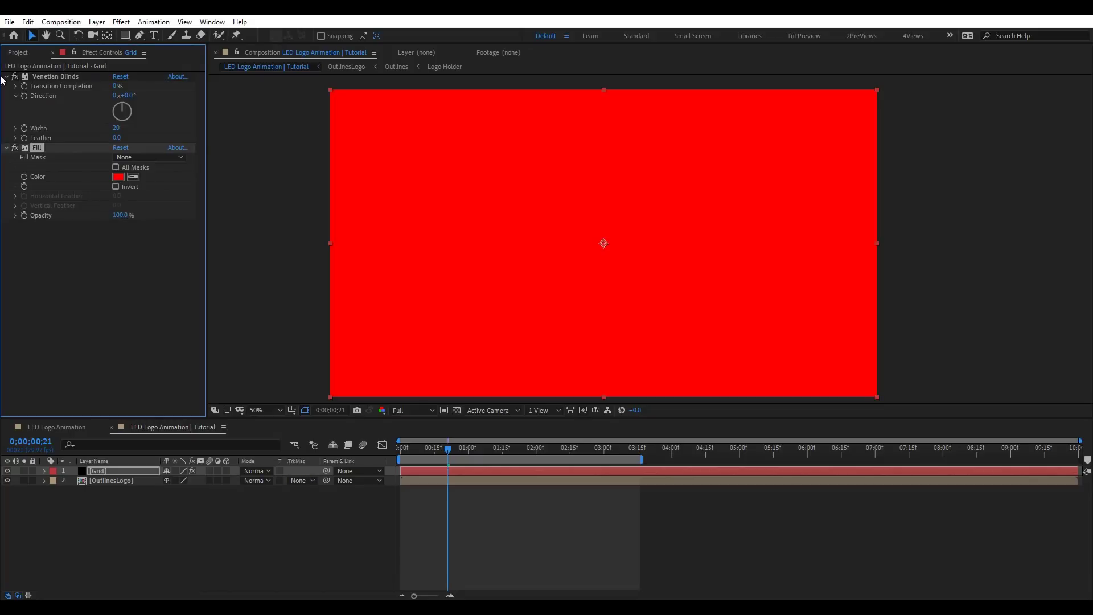
- Set the Venetian Blinds transition completion to 99% and its direction to 90° on the Grid layer
mouse_move(116, 86)
mouse_down()
mouse_move(174, 85)
mouse_move(114, 89)
mouse_up()
click(118, 86)
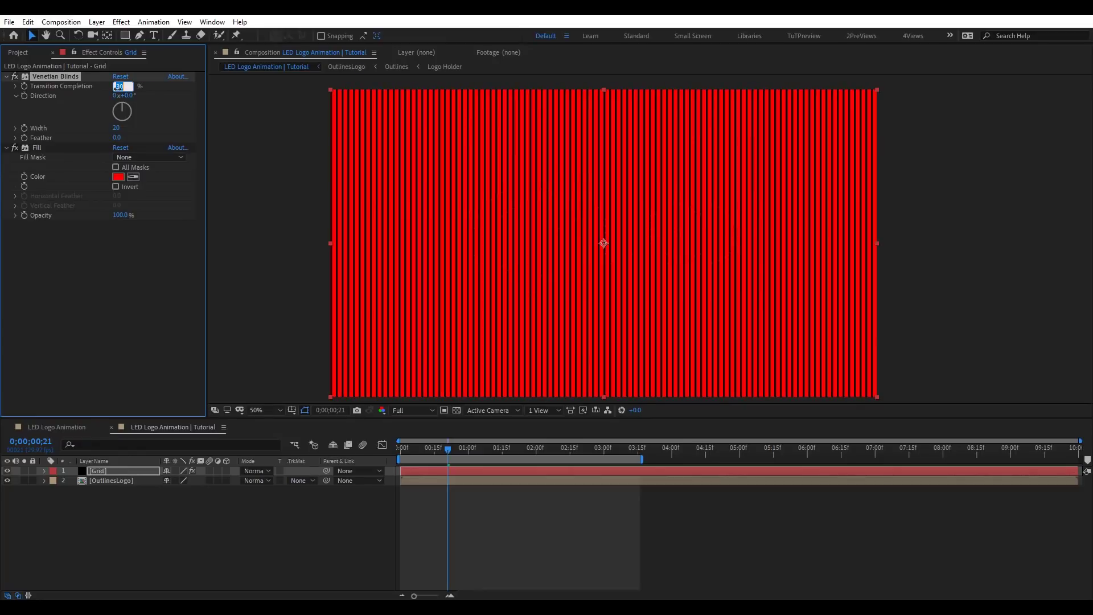
text(99)
key(Return)
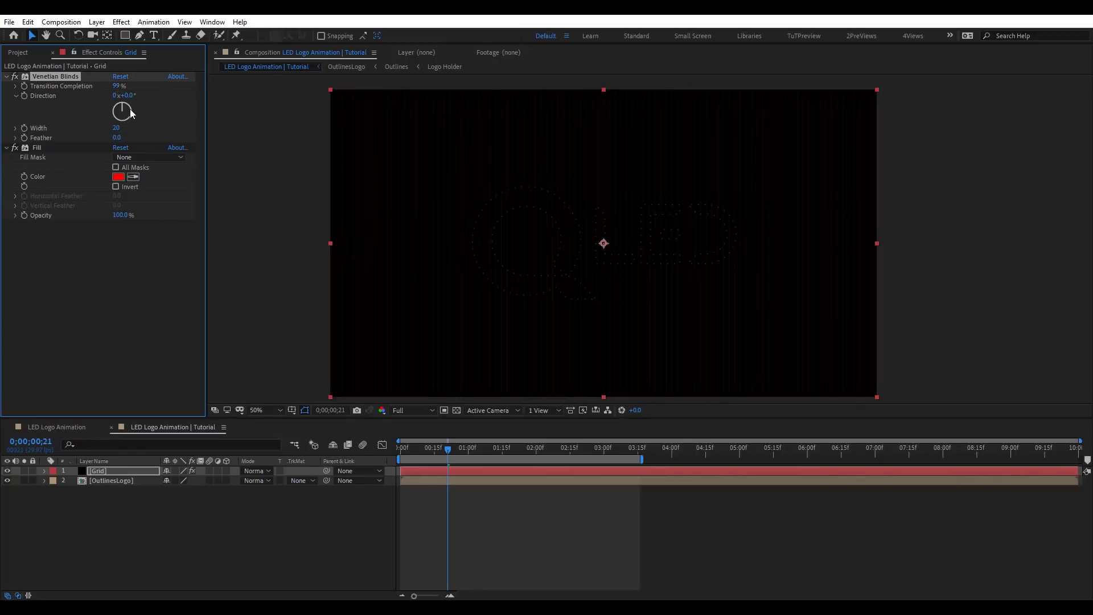
scroll(650, 238, up, 2)
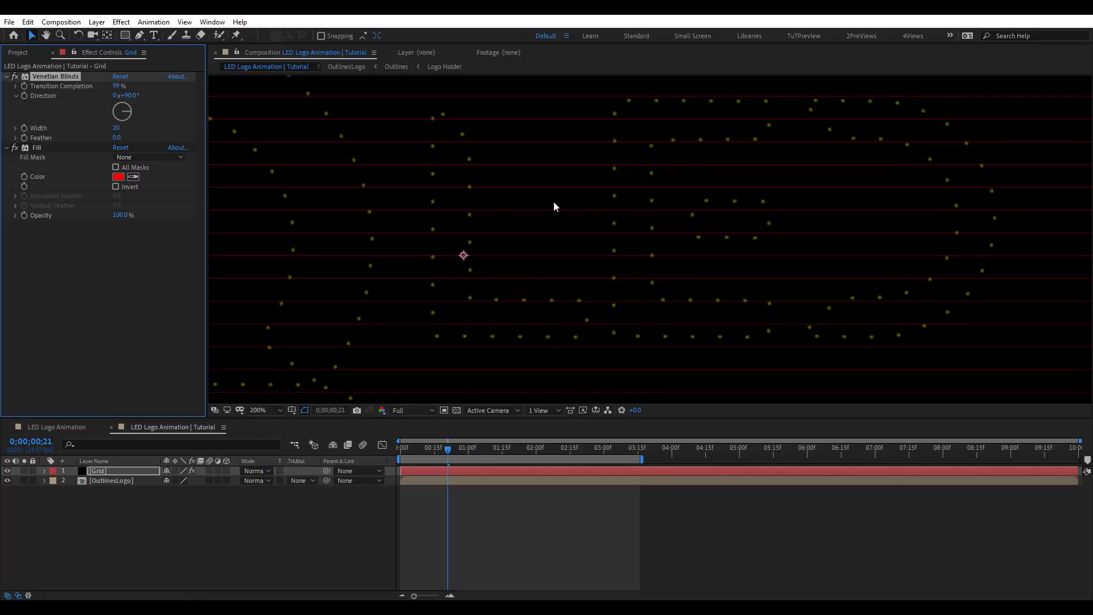
- Duplicate the Grid layer and solo both Grid layers
click(122, 471)
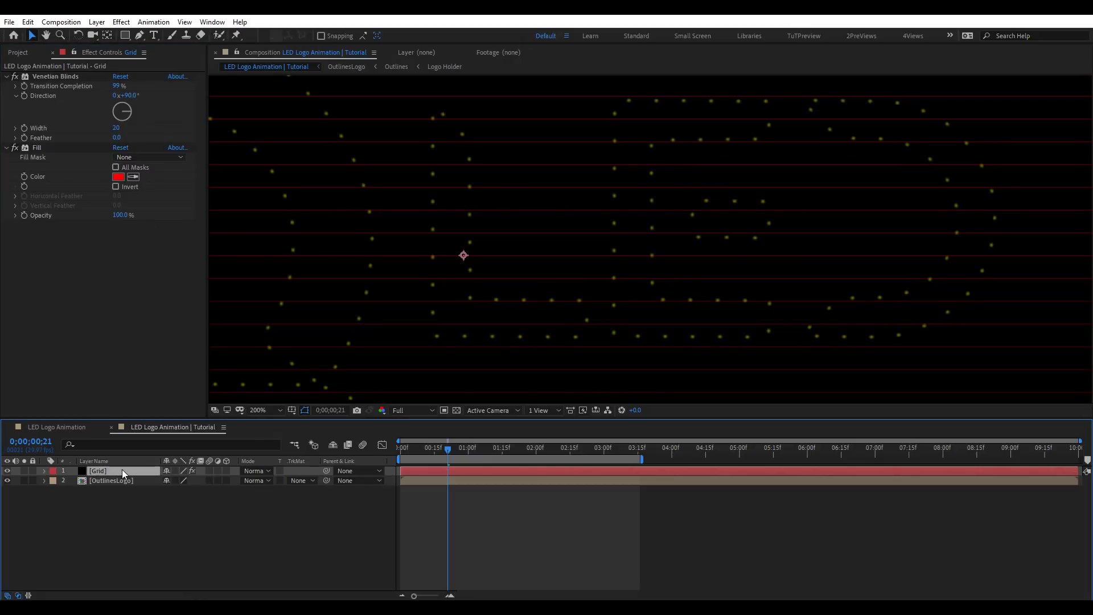
key(ctrl+d)
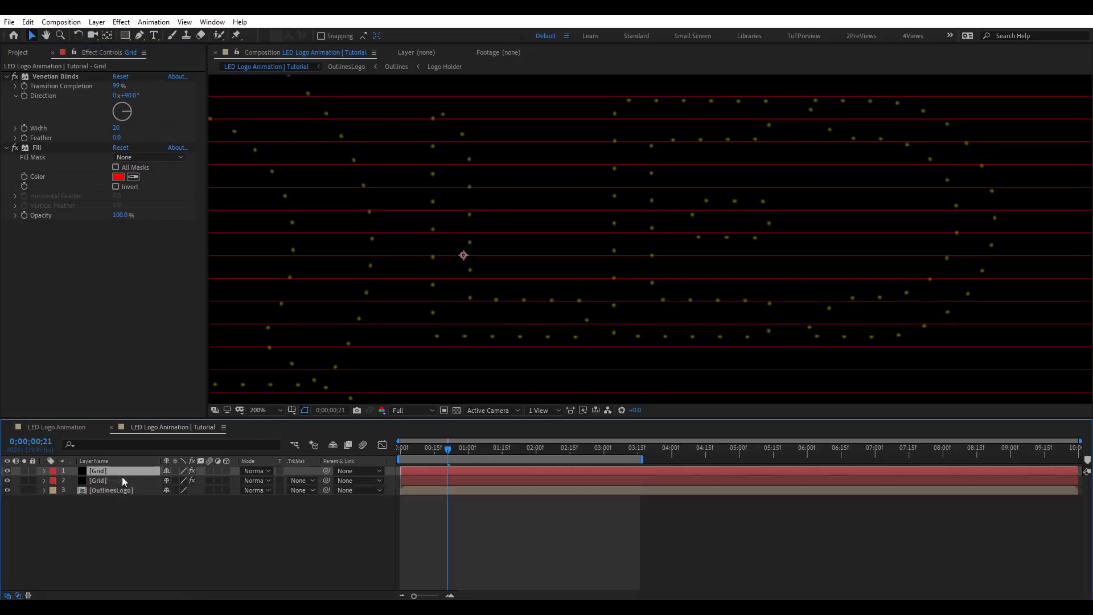
click(24, 480)
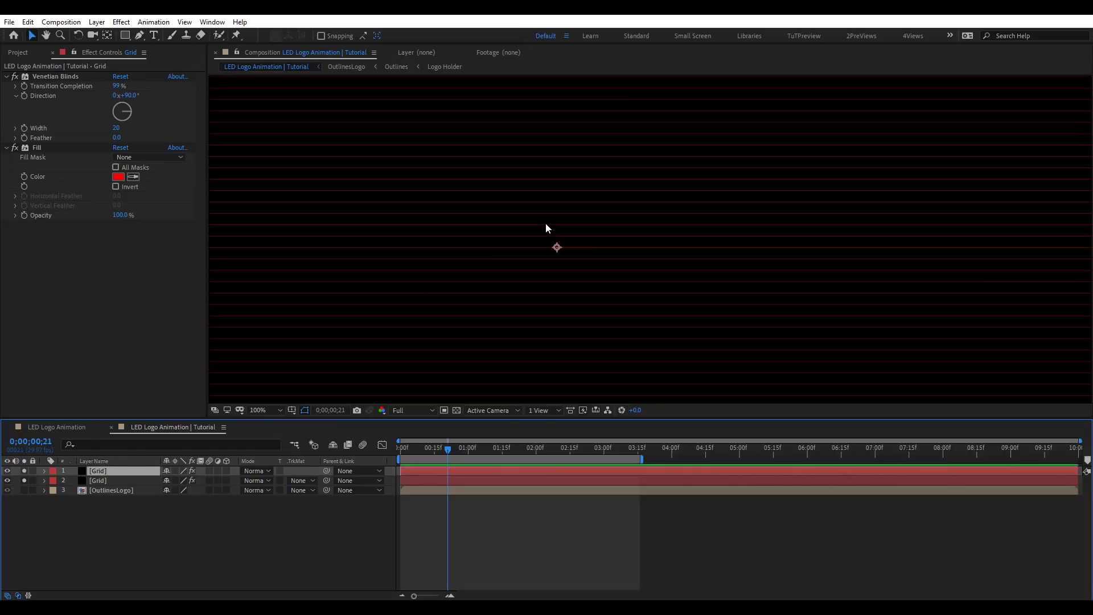
scroll(545, 223, down, 2)
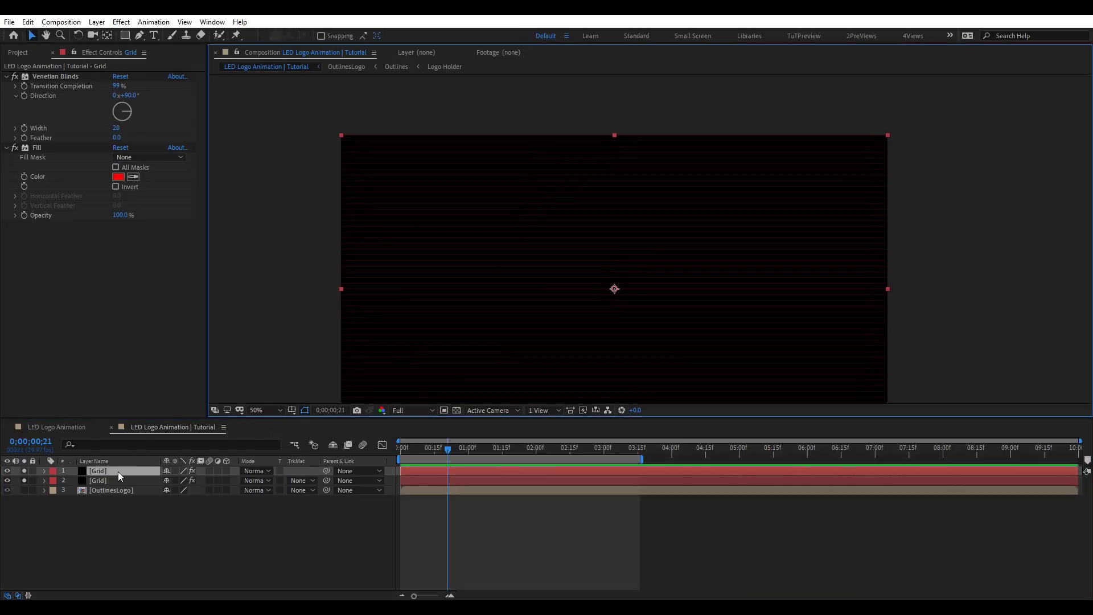
- Apply Roughen Edges to the upper Grid layer and set its edge type to Spiky
key(ctrl+space)
text(rou)
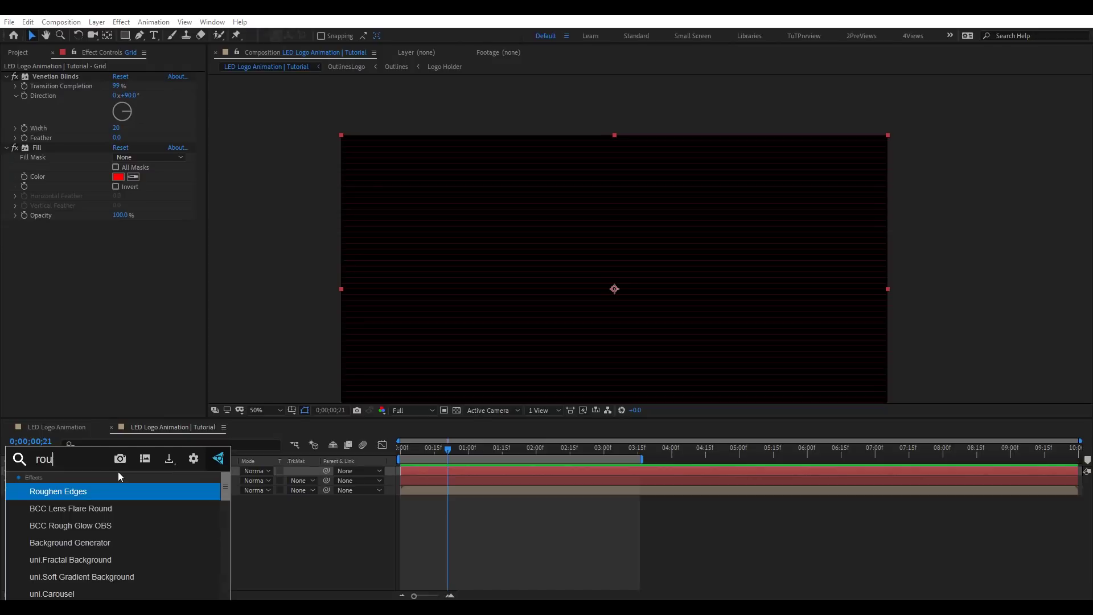
key(Return)
key(period)
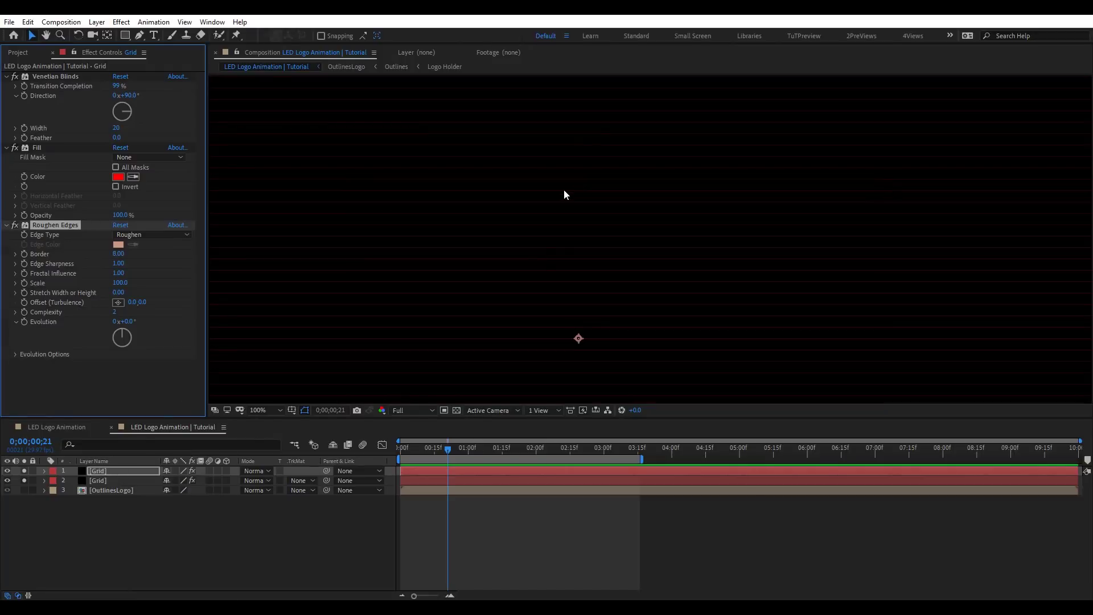
key(h)
drag(569, 178, 564, 168)
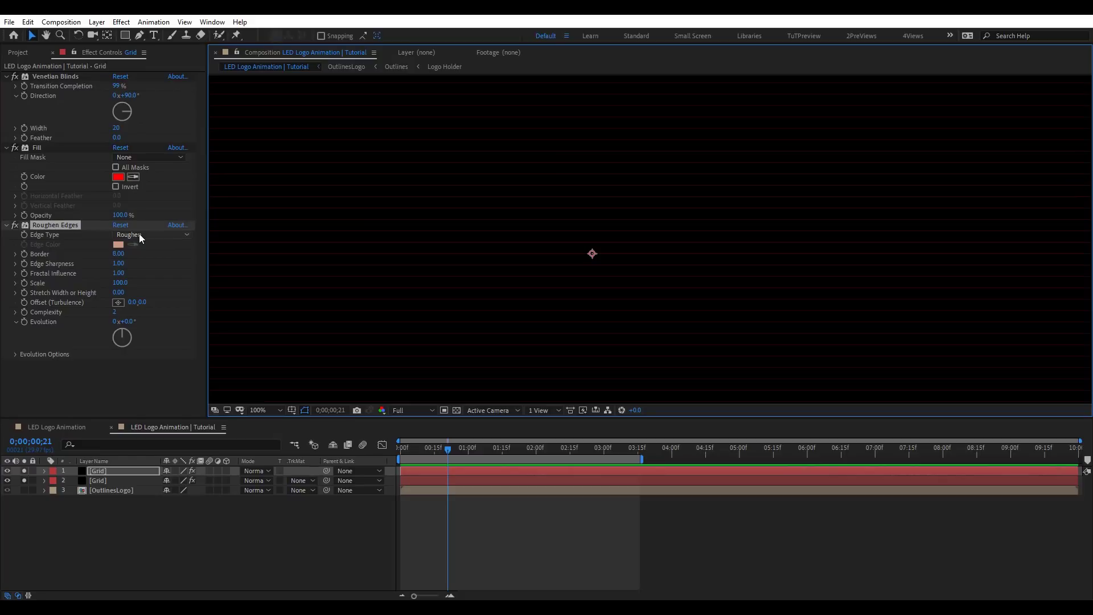
click(139, 234)
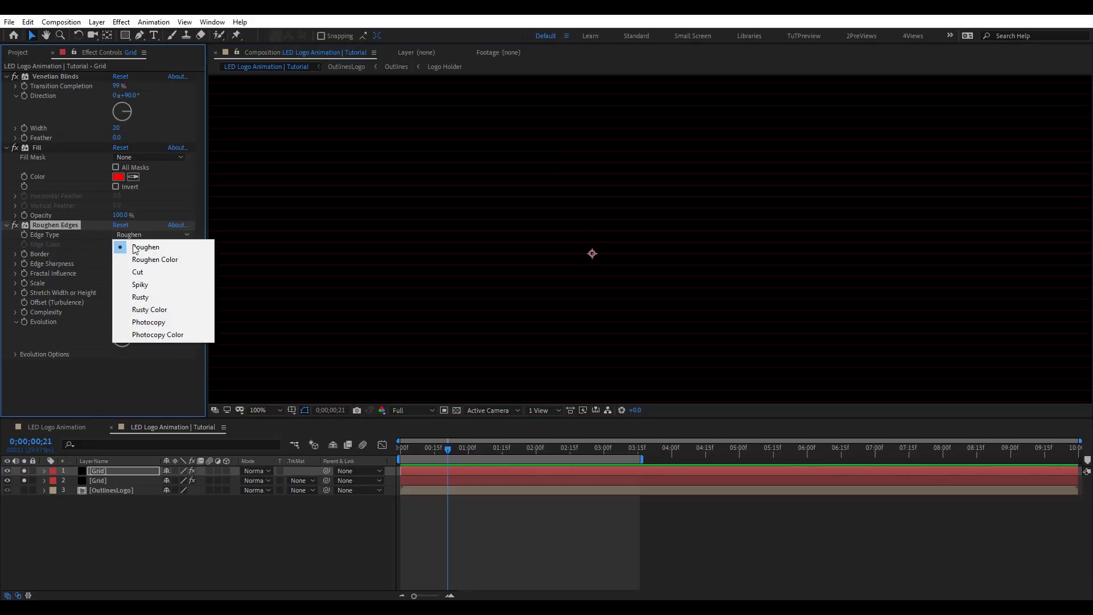
click(149, 284)
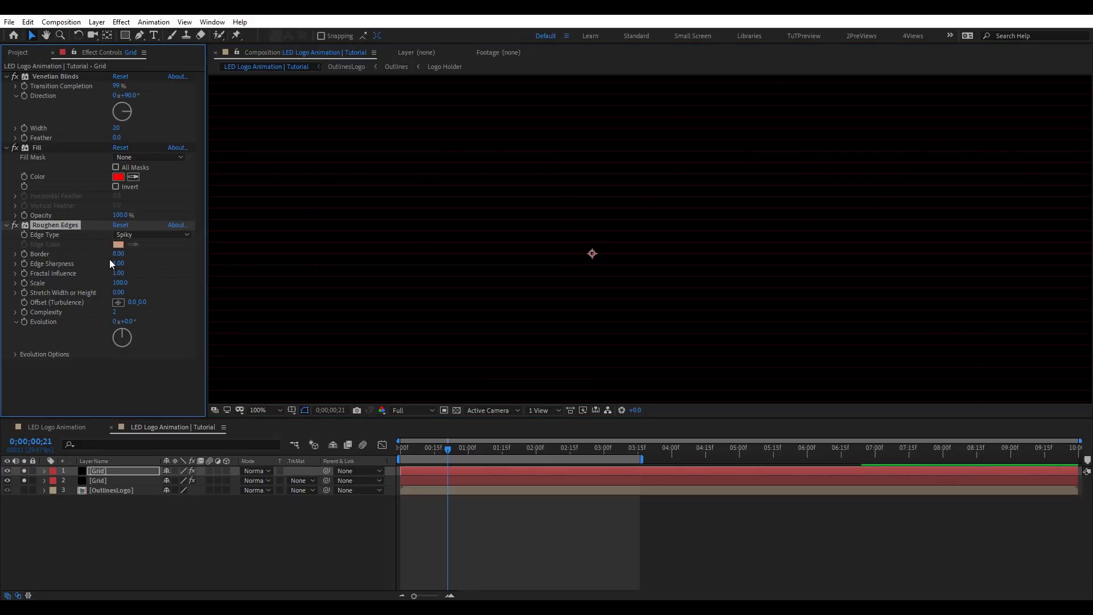
- Set the Roughen Edges border to 1.5, complexity to 3 and edge sharpness to about 2.94
text(1)
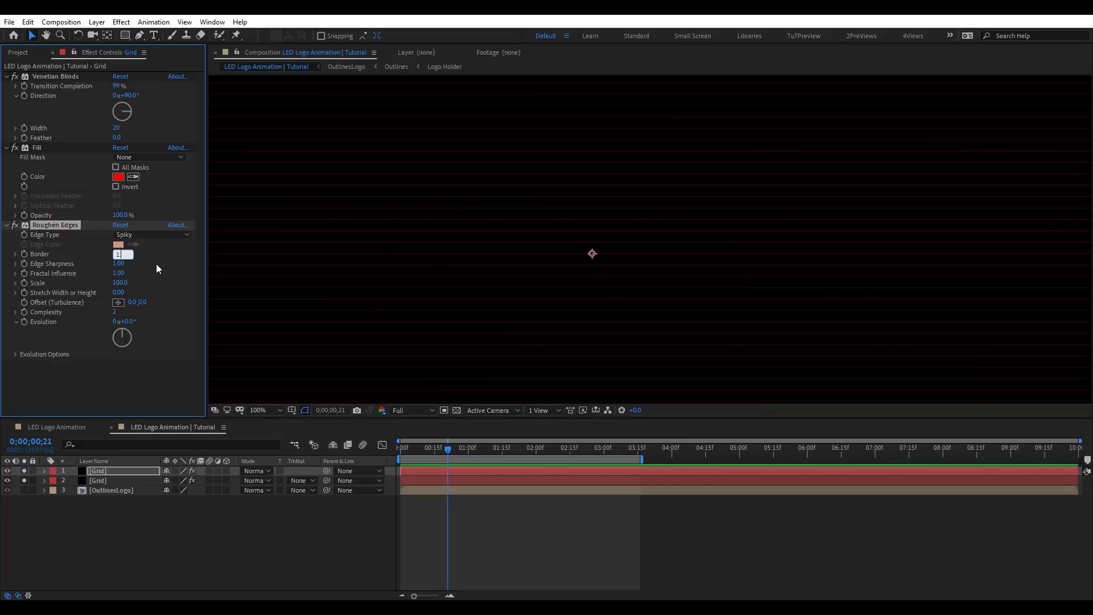
text(.5)
key(Return)
text(3)
key(Return)
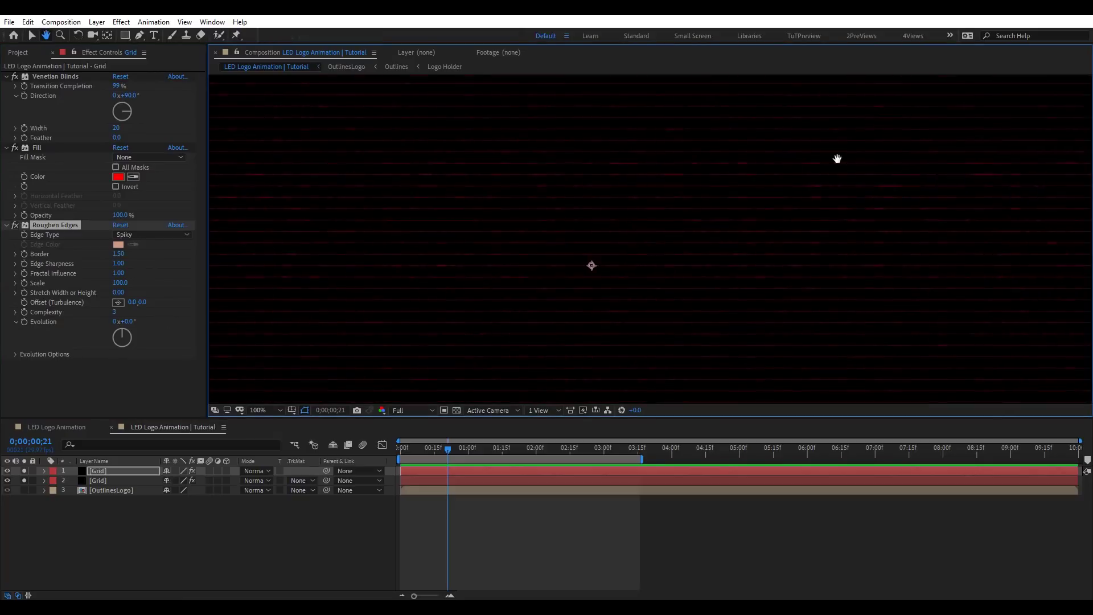
click(132, 263)
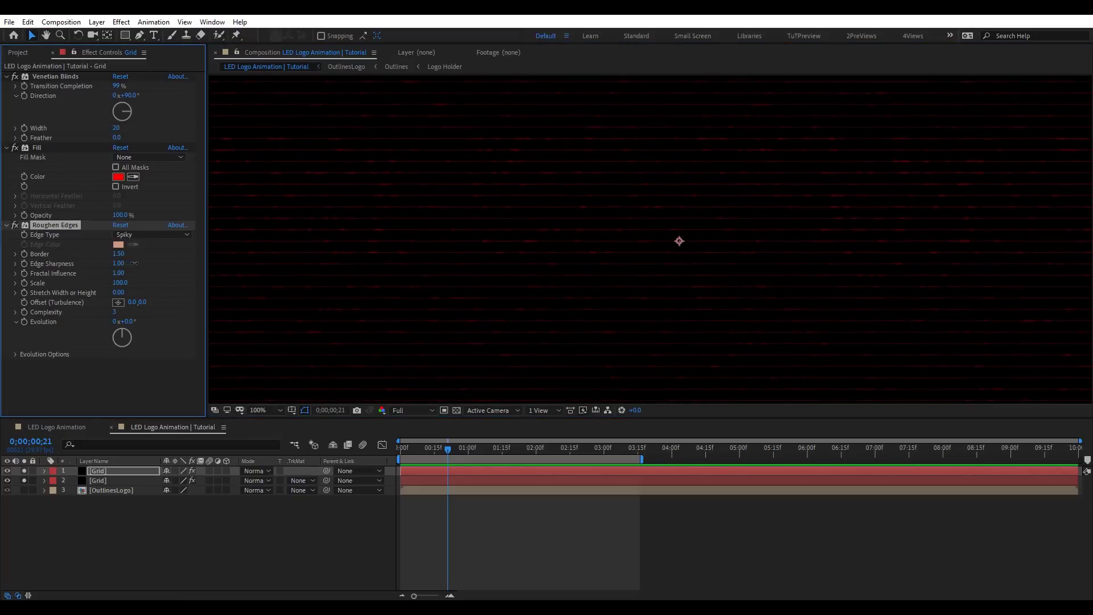
drag(152, 263, 228, 260)
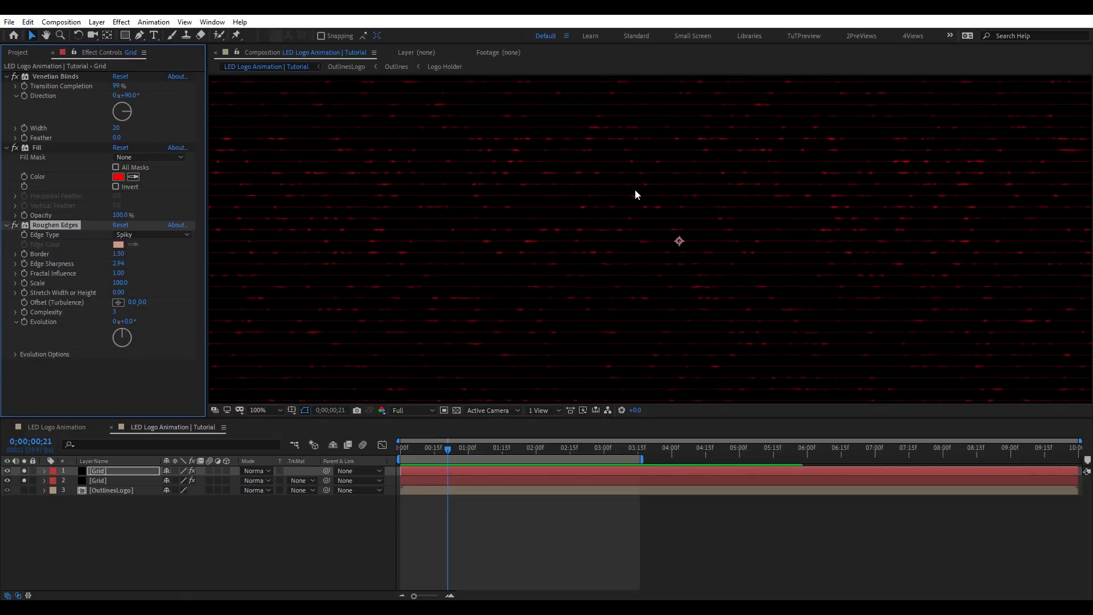
- Find the Glow effect in the effects search and apply it to the upper Grid layer
key(comma)
key(ctrl+space)
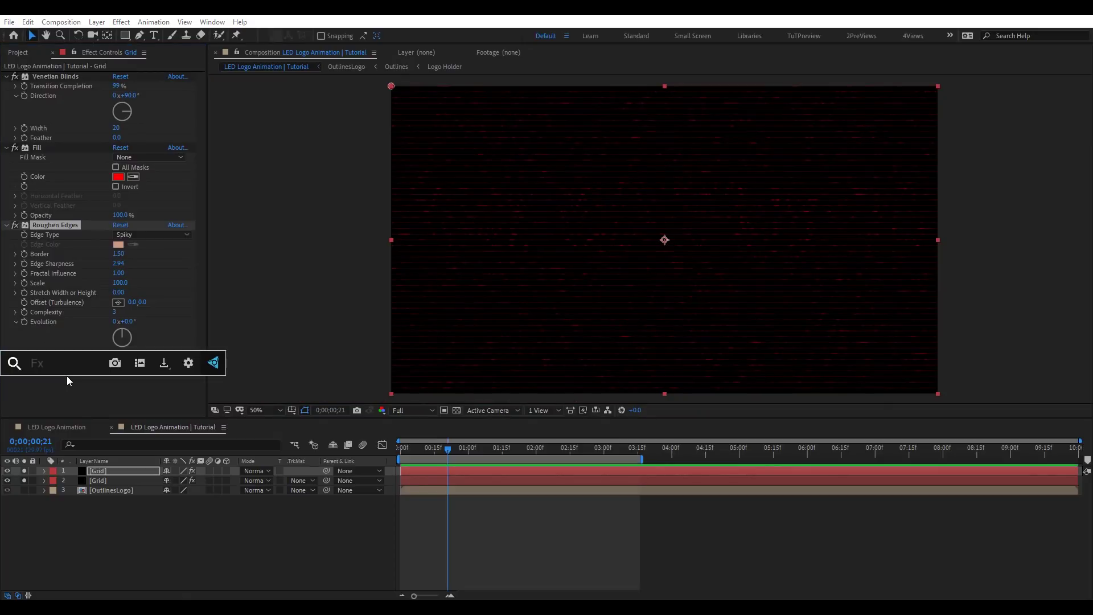
text(glow)
key(Down)
key(Down)
key(Down)
key(Down)
key(Down)
key(Down)
key(Down)
key(Down)
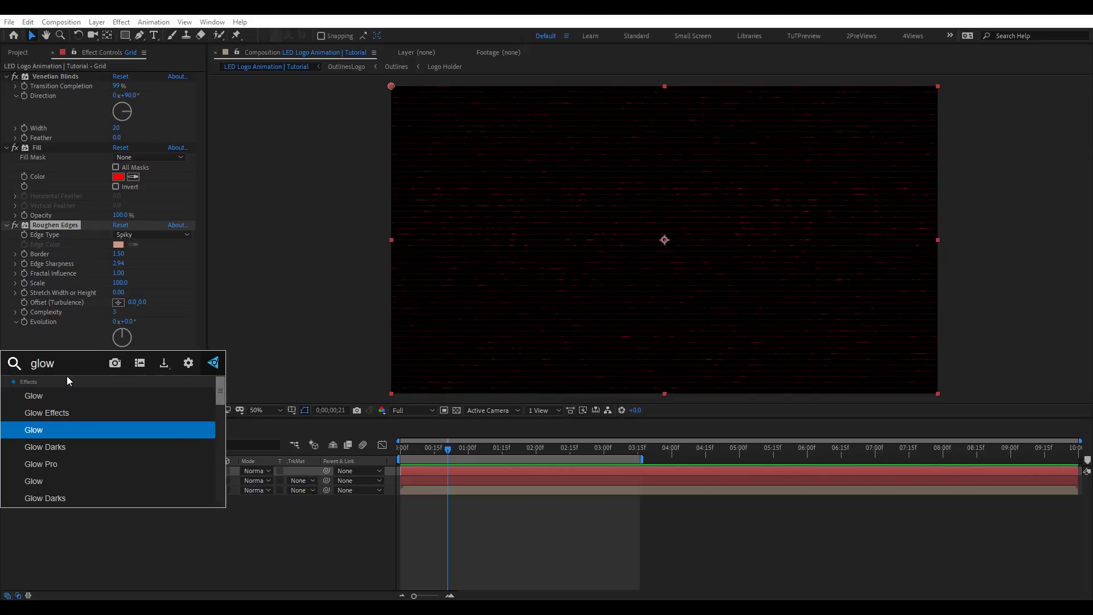
key(Up)
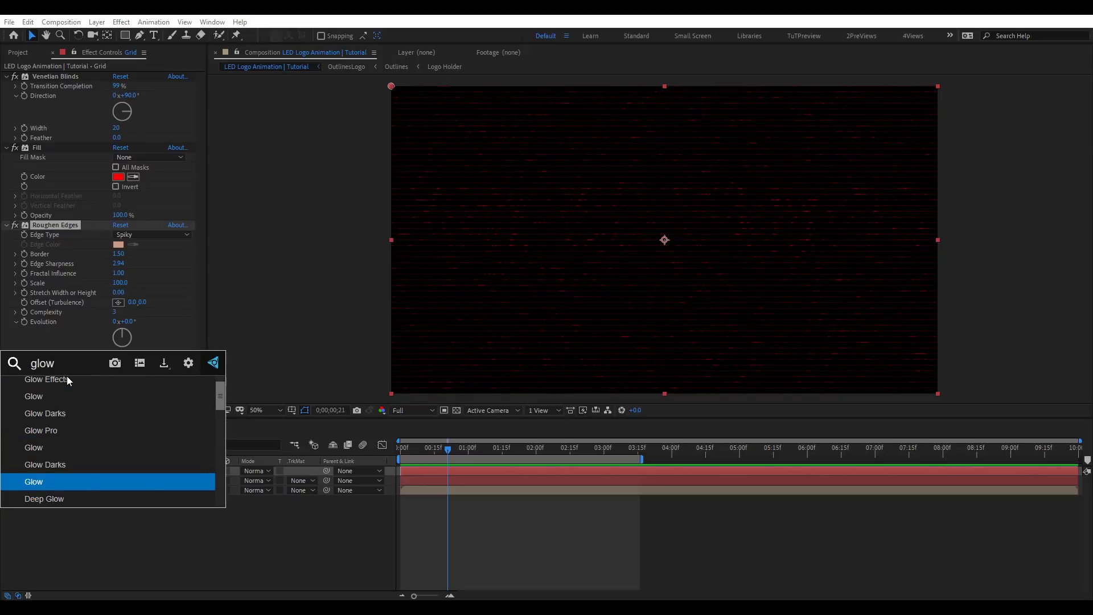
key(Return)
- Set the Glow threshold to 10%, radius to 5 and intensity to 0.5
click(121, 272)
text(10)
key(Return)
click(118, 282)
text(5)
key(Return)
click(116, 291)
text(5)
key(Return)
scroll(594, 131, up, 2)
scroll(586, 176, down, 2)
- Keyframe the Roughen Edges turbulence offset from 0,0 at the first frame to a point farther right at 0;00;09;29, and preview the movement
key(Home)
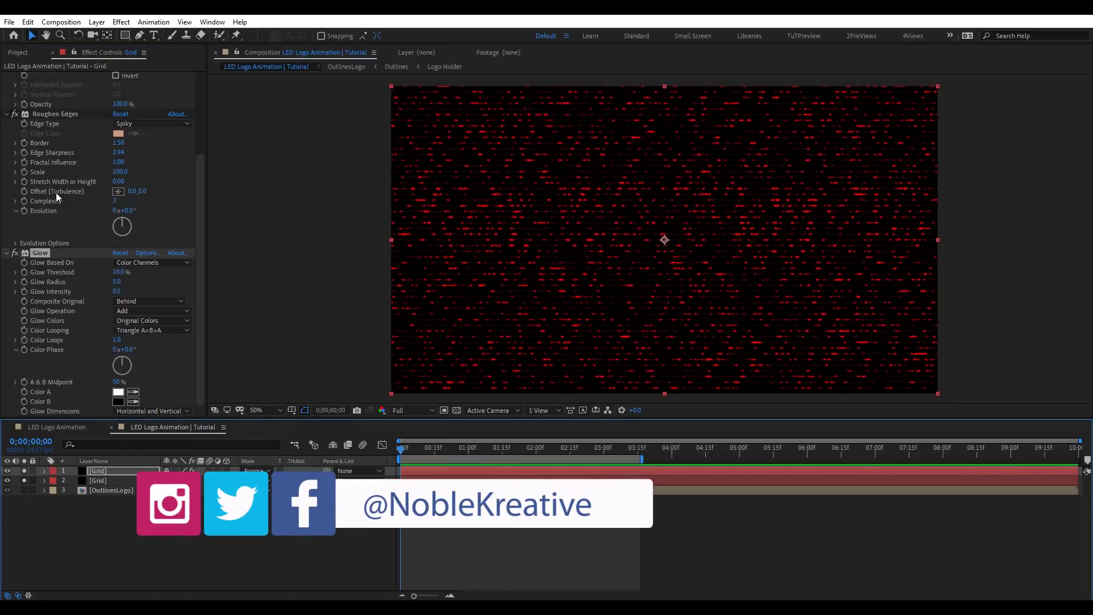
click(24, 191)
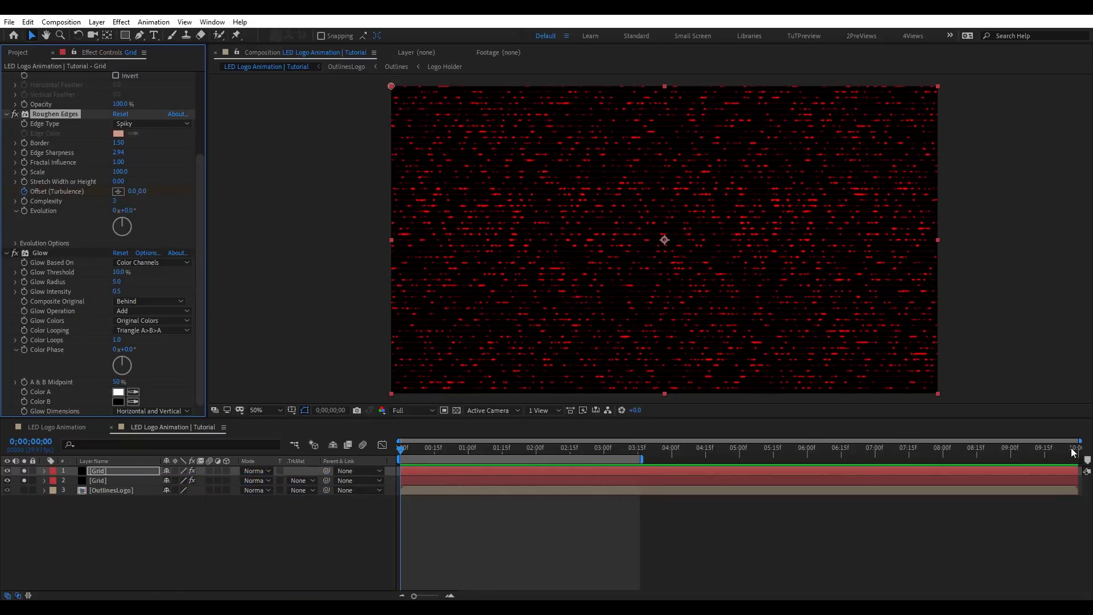
click(1076, 447)
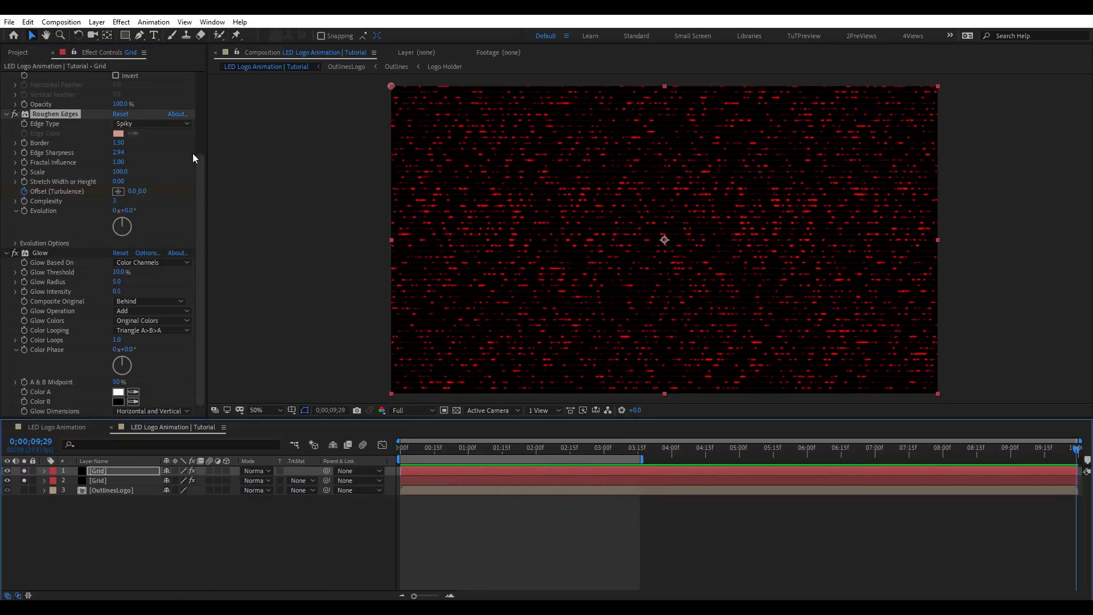
drag(391, 87, 702, 74)
drag(1077, 448, 891, 448)
drag(686, 455, 113, 490)
- Pre-compose the two Grid layers together into a new composition named Grid
ctrl+click(104, 480)
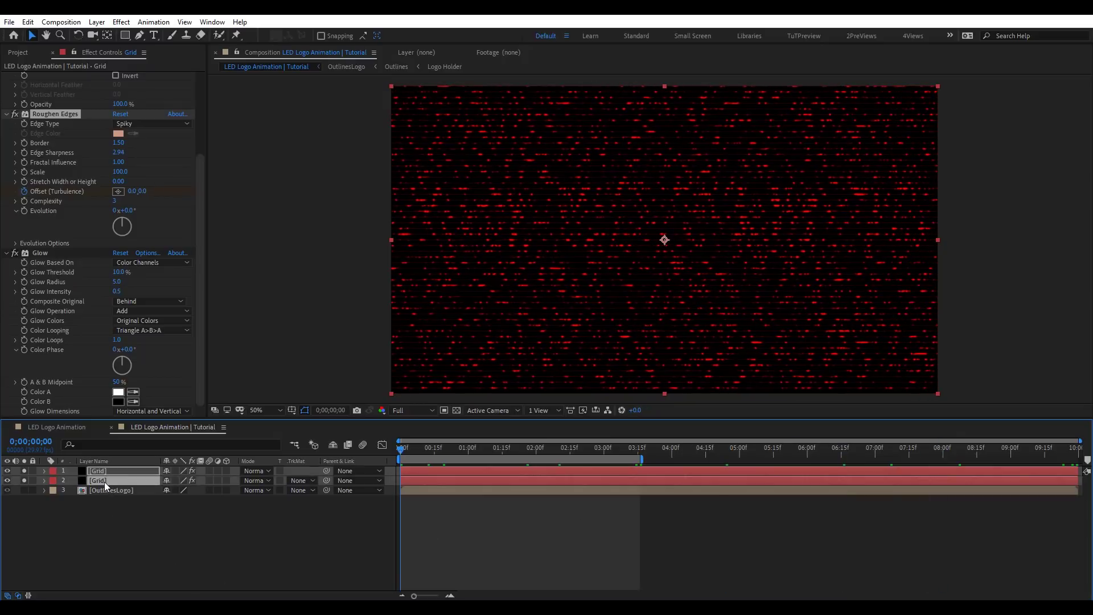
key(ctrl+shift+c)
text(Grid)
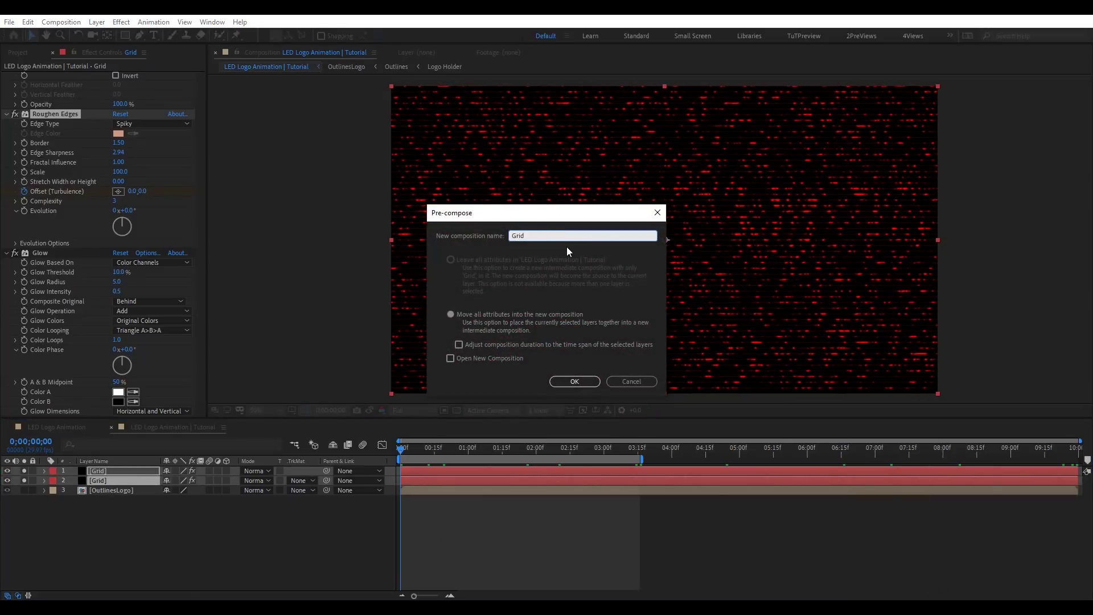
key(Return)
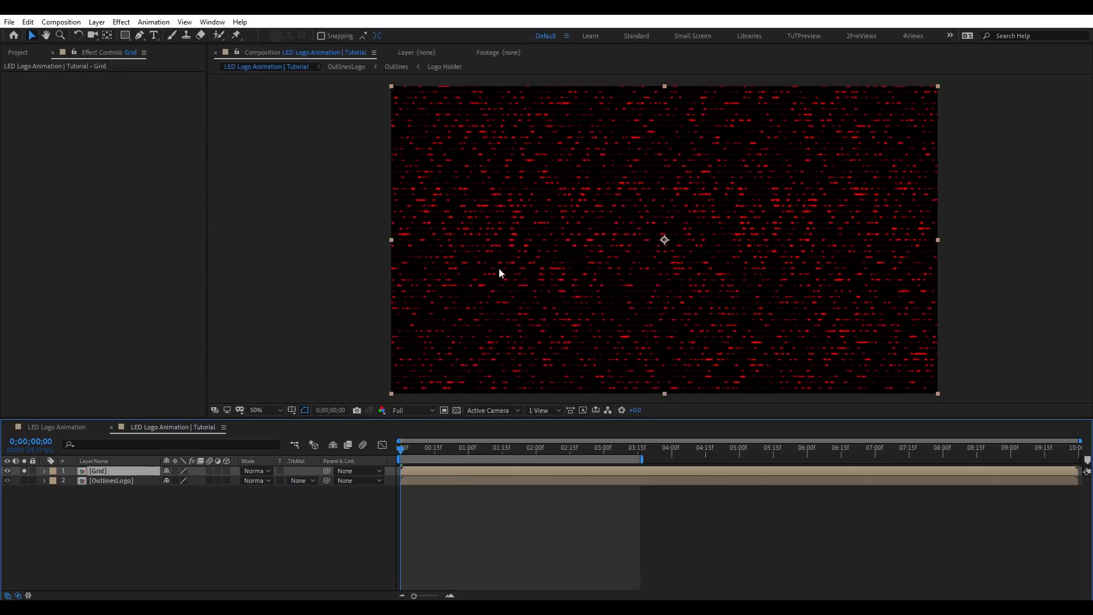
- Add a black 1920 x 1080 solid above the Grid layer and apply the Fractal Noise effect to it
key(ctrl+y)
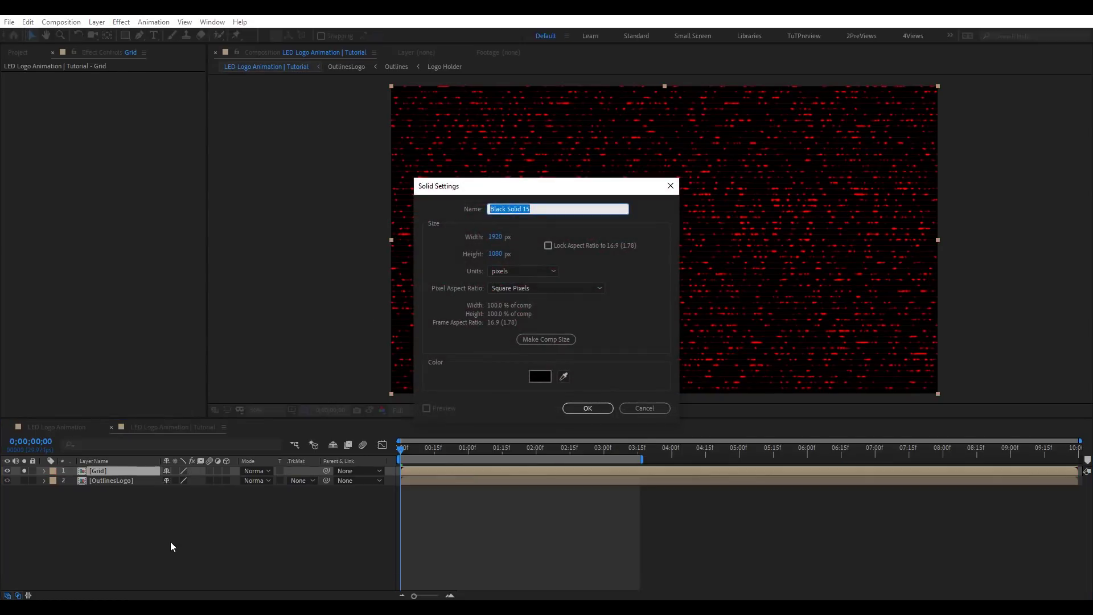
key(Return)
key(ctrl+space)
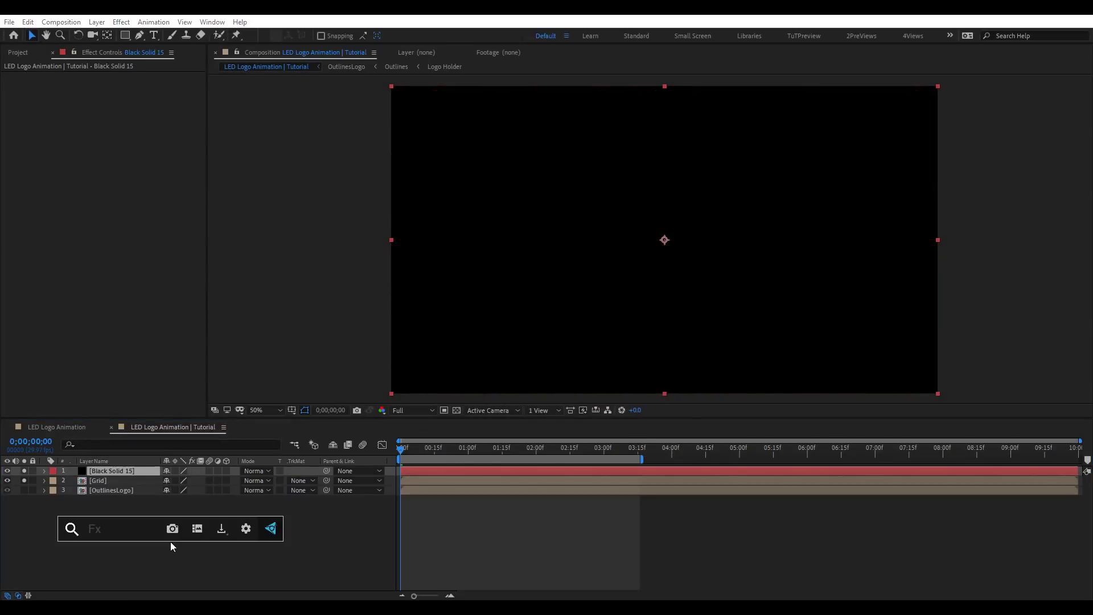
text(frac)
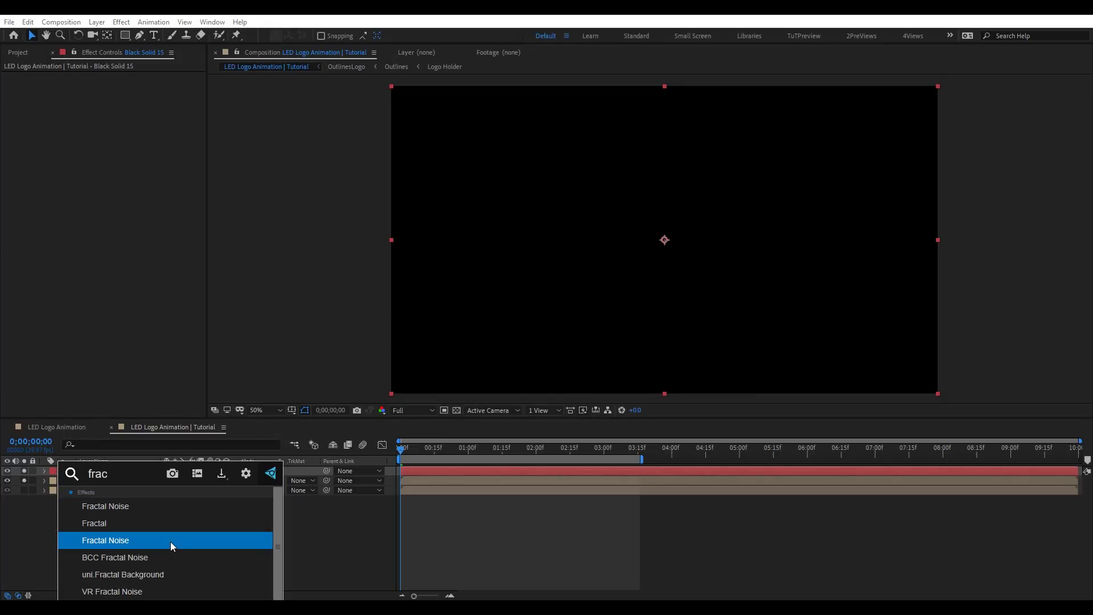
click(169, 541)
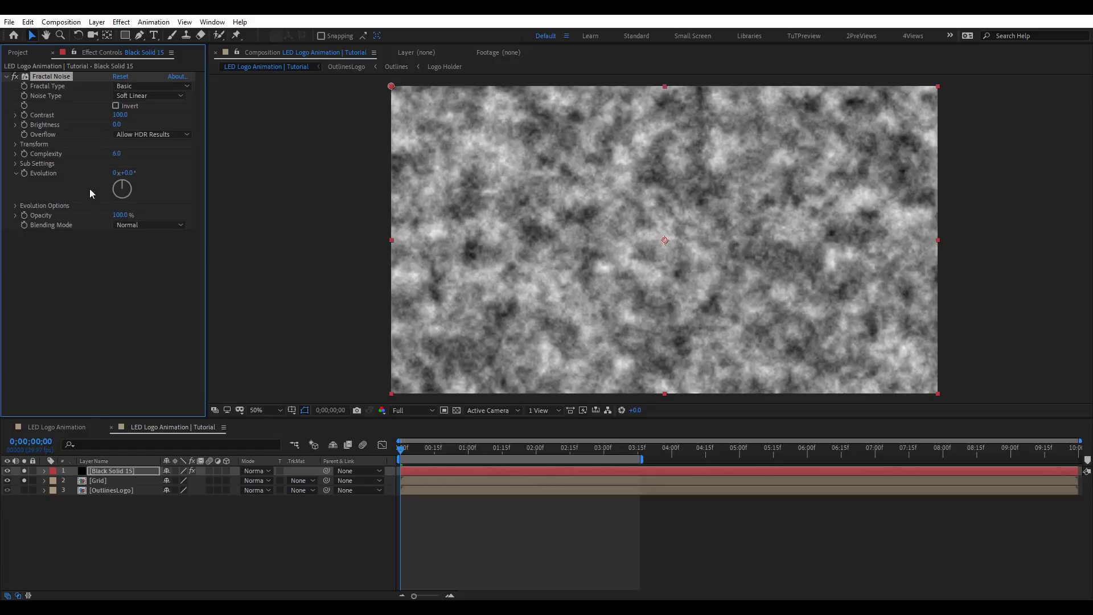
- Set the Fractal Noise scale to 300, contrast to 123 and brightness to -59
click(15, 144)
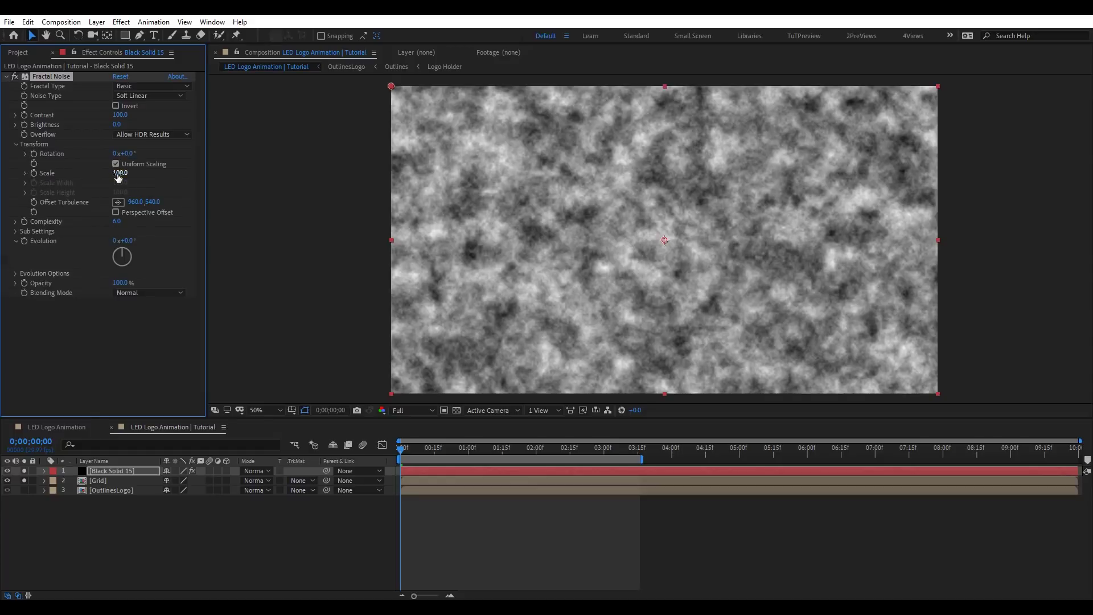
click(25, 173)
drag(90, 189, 110, 189)
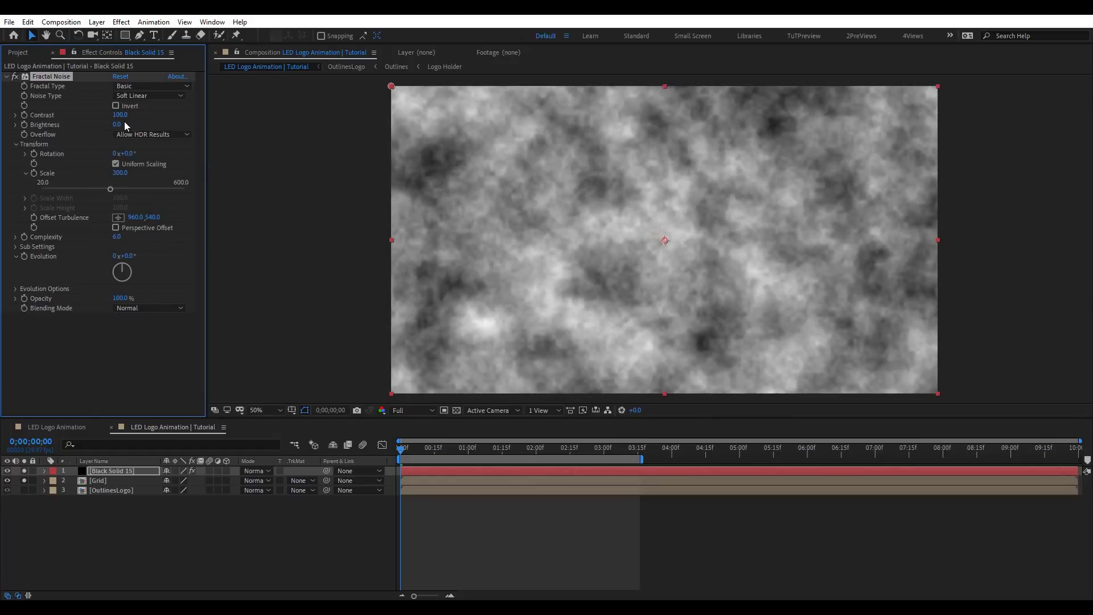
mouse_move(117, 124)
mouse_down()
mouse_move(91, 124)
mouse_move(159, 115)
mouse_move(112, 124)
mouse_up()
- Apply Fast Box Blur with radius 26 and Repeat Edge Pixels enabled, and adjust the Fractal Noise contrast to 166 and brightness to -49
key(ctrl+space)
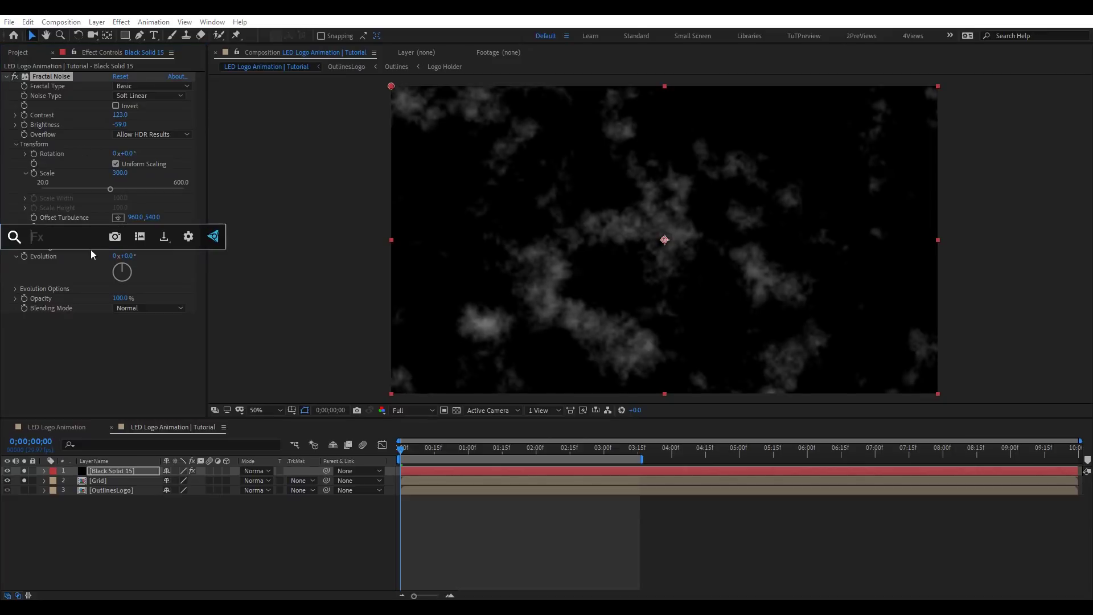
text(fast)
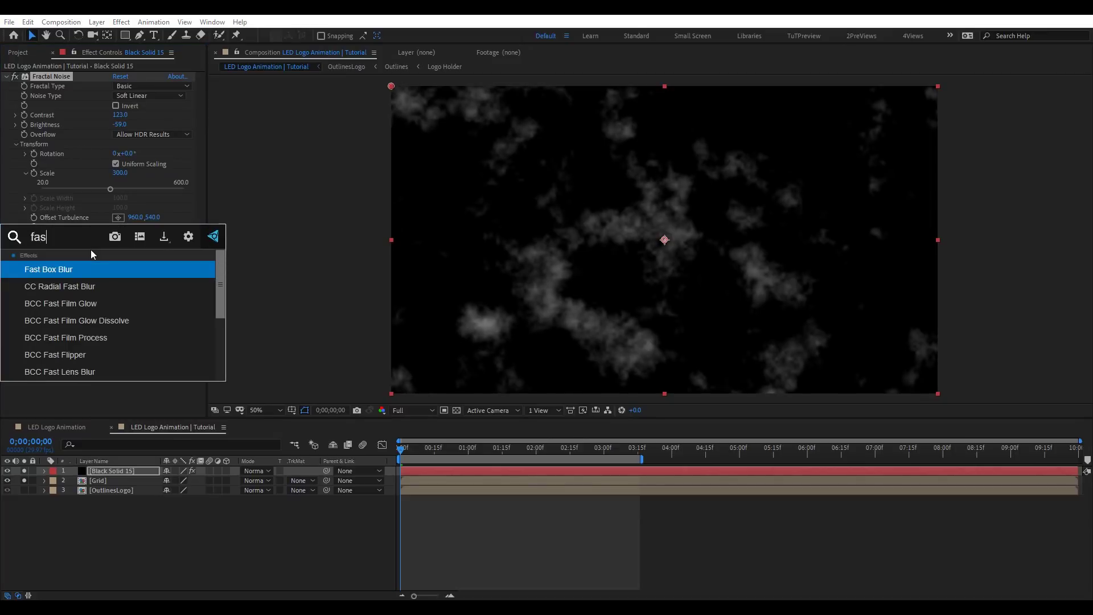
key(Return)
click(137, 356)
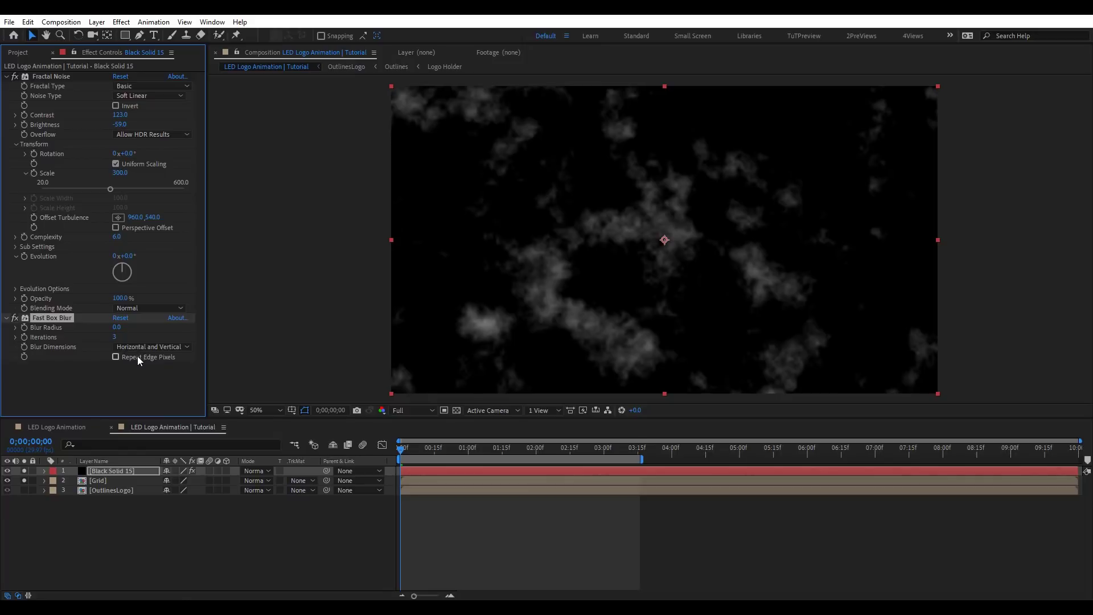
drag(117, 327, 132, 332)
mouse_move(120, 115)
mouse_down()
mouse_move(149, 117)
mouse_move(130, 124)
mouse_up()
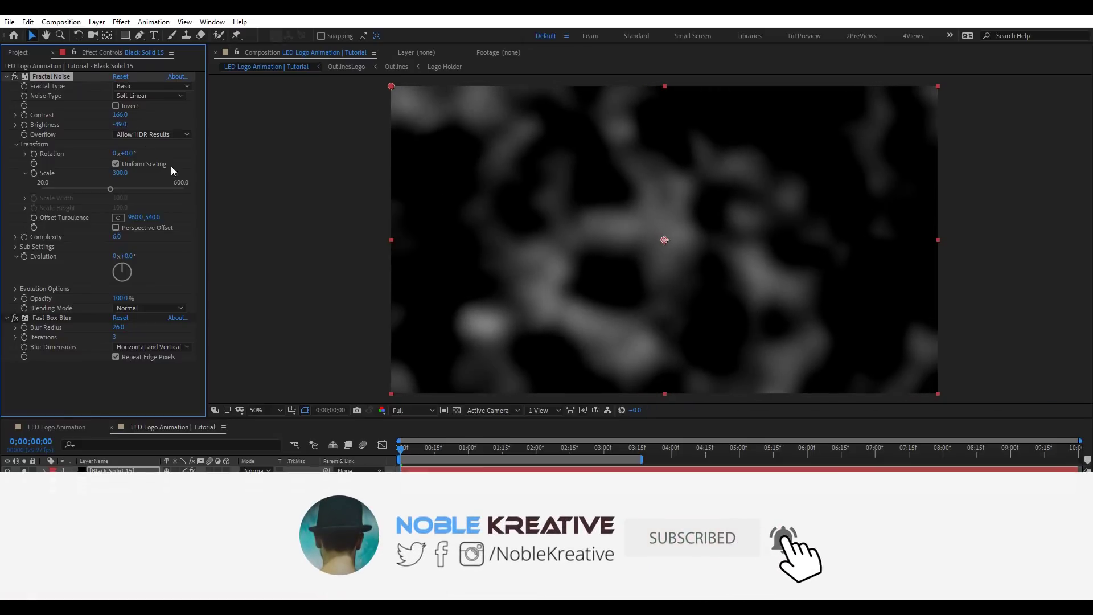
- Animate the Fractal Noise evolution with the expression time*10 and preview the motion
alt+click(24, 256)
text(time)
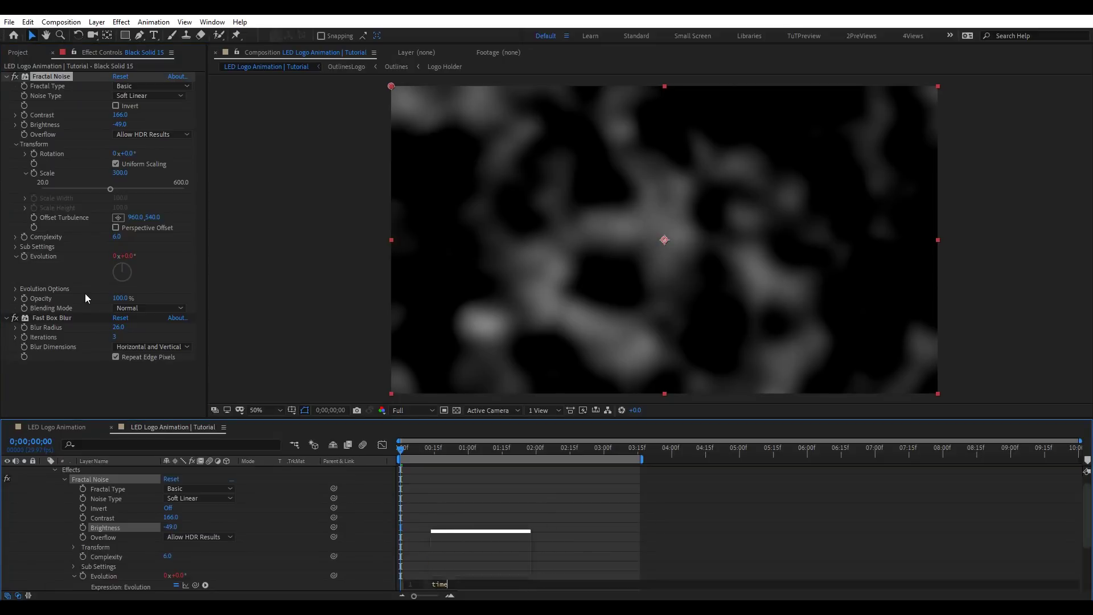
text(*10)
key(KP_Enter)
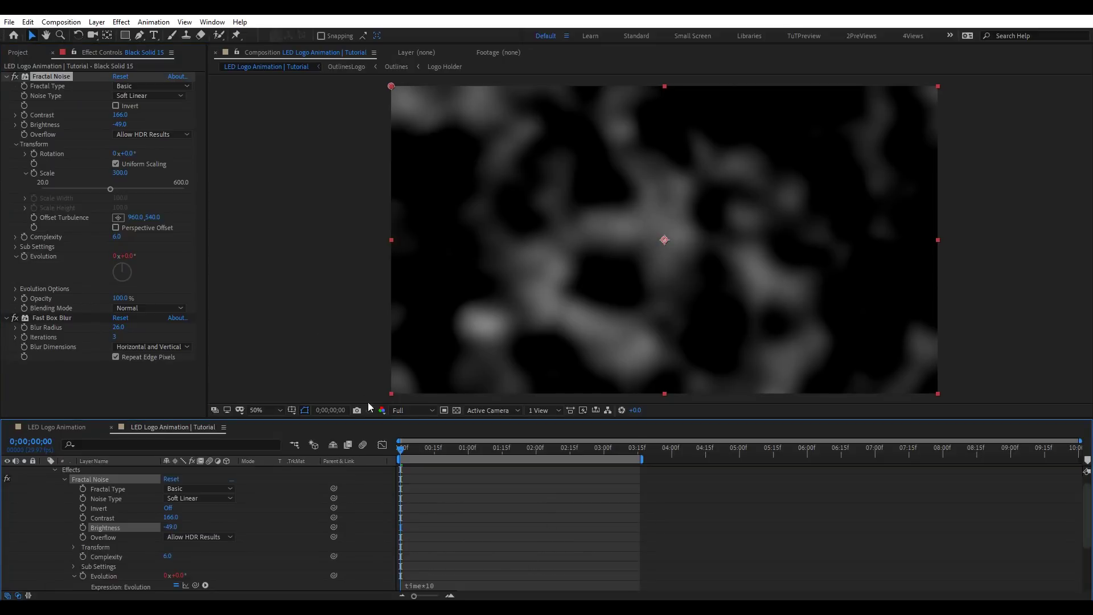
drag(405, 452, 480, 460)
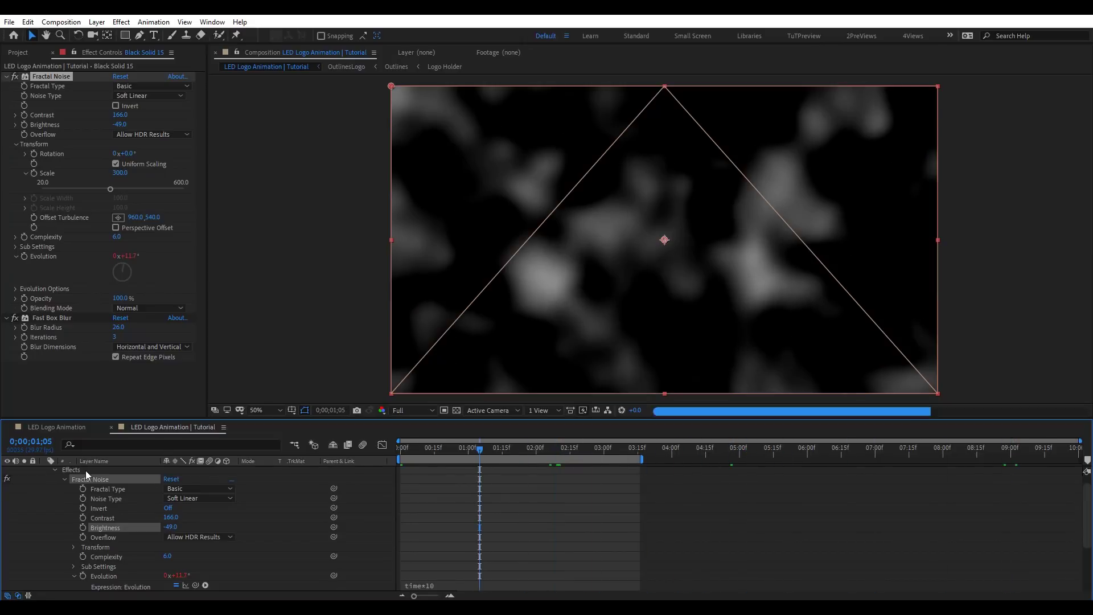
- Set the Grid layer's track matte to Luma Matte using the noise solid, and preview the result along the timeline
scroll(86, 470, up, 1)
click(46, 471)
click(311, 480)
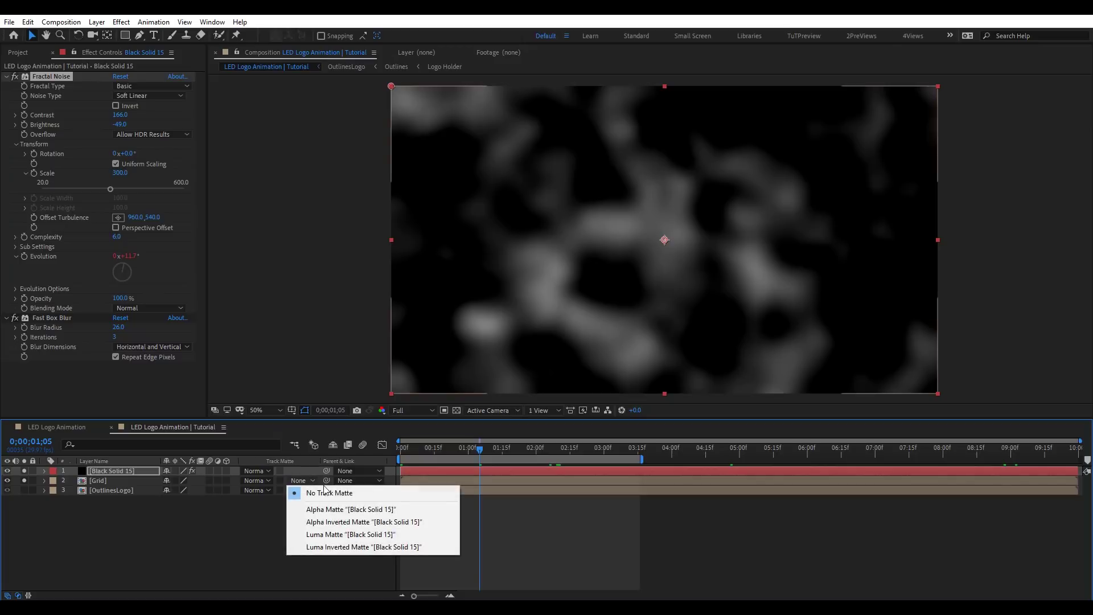
click(325, 534)
drag(487, 459, 888, 441)
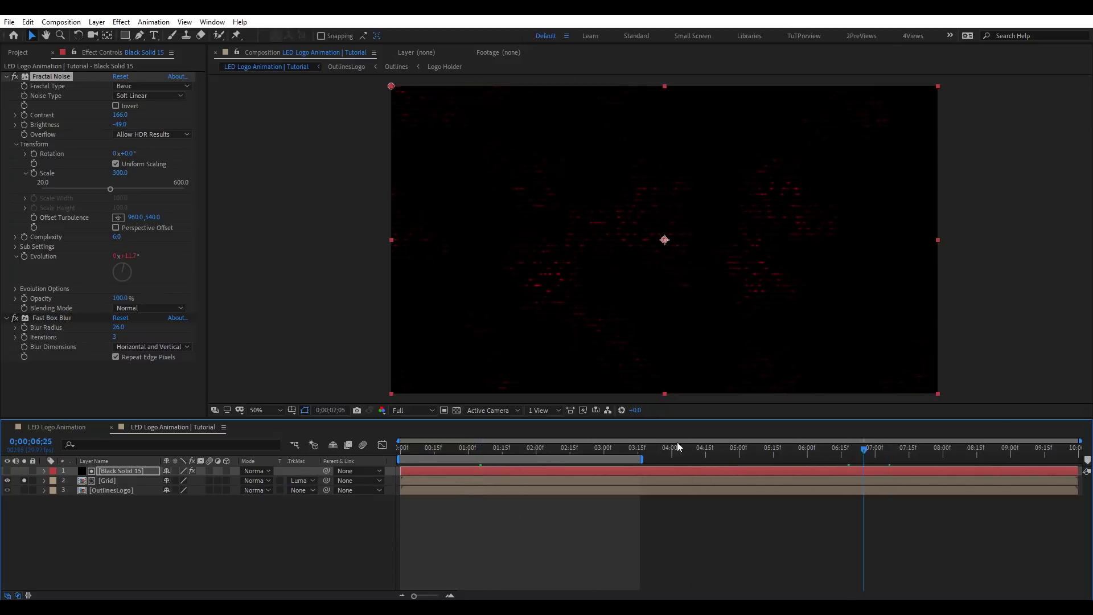
click(432, 449)
- Pre-compose the noise solid and the Grid layer together as Grid_textured
click(121, 482)
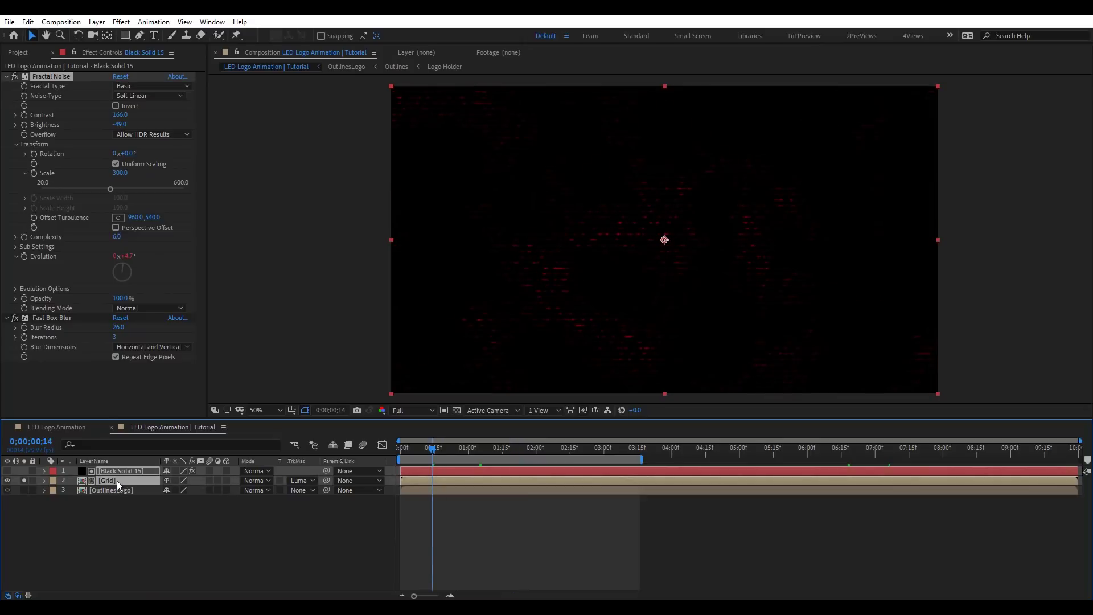
key(ctrl+shift+c)
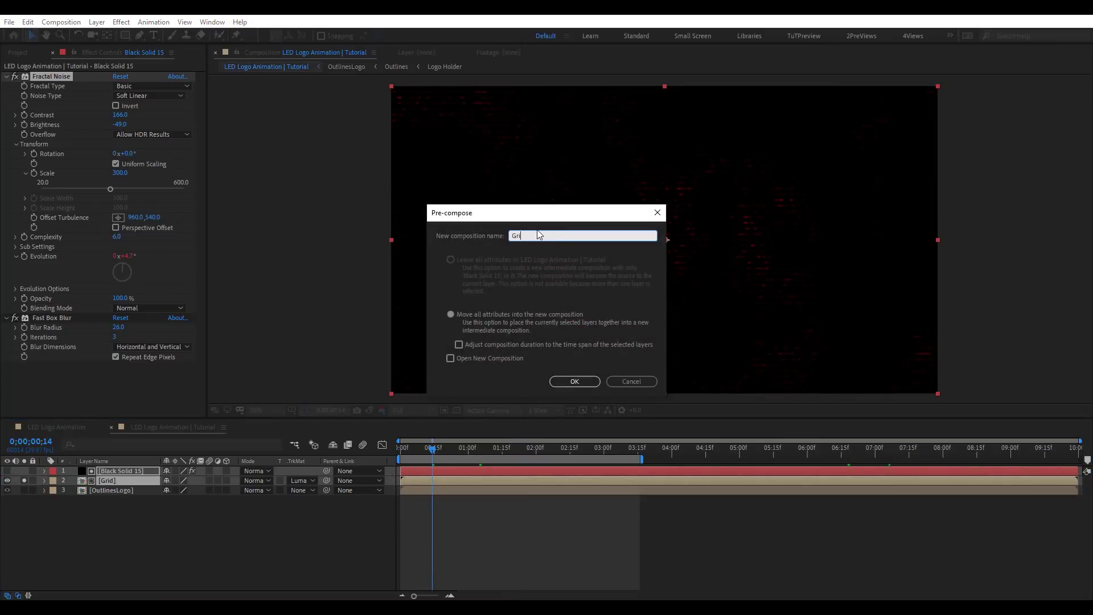
text(Grid_textured)
key(Return)
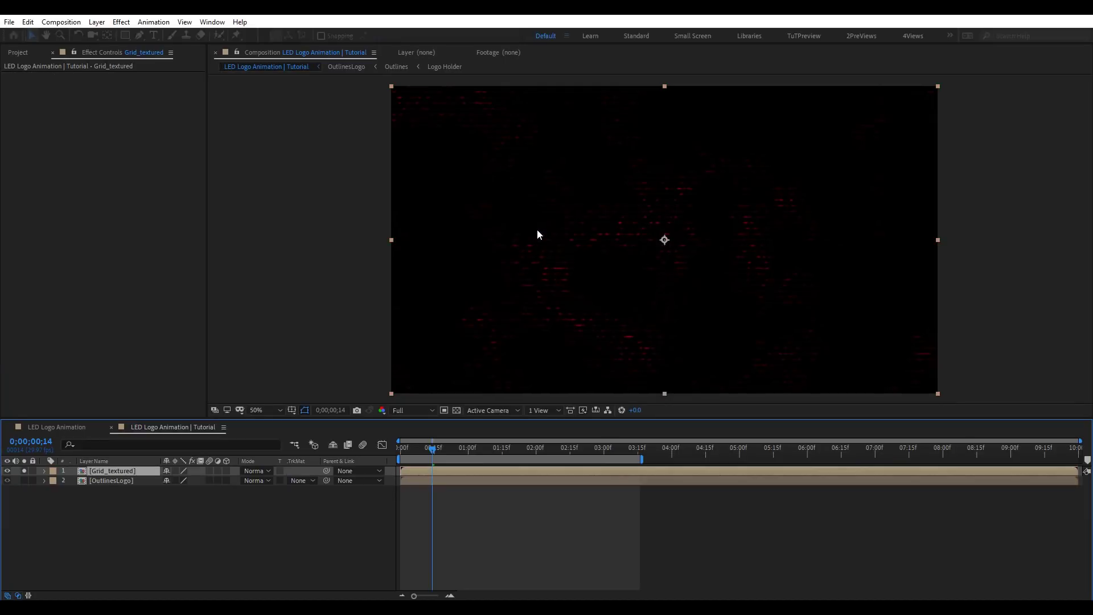
- Turn off solo on the Grid_textured layer and duplicate the layer
click(134, 504)
click(24, 470)
click(119, 473)
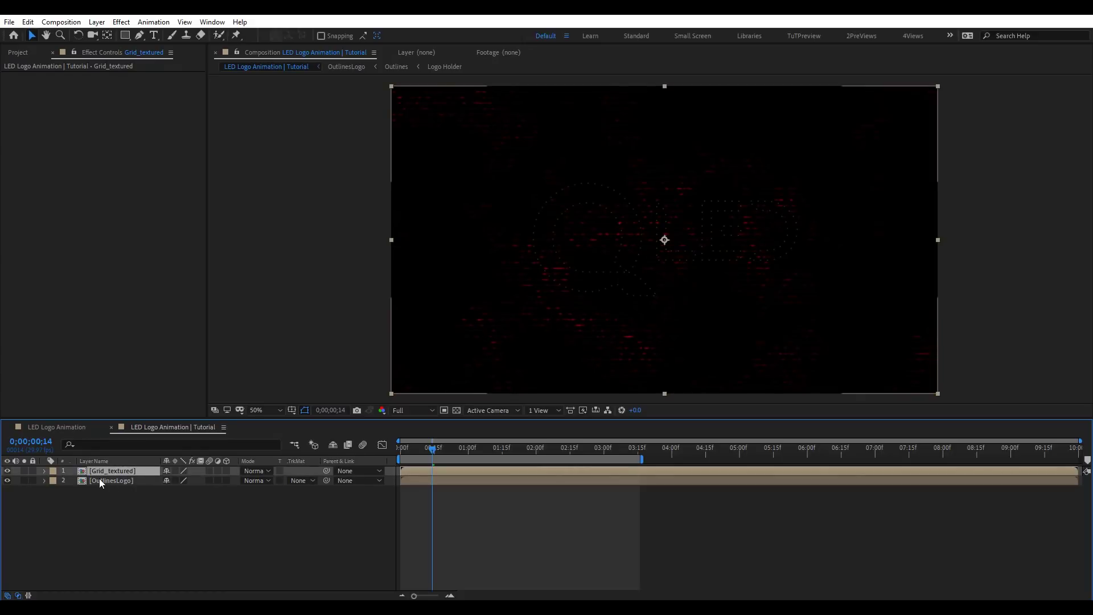
key(ctrl+d)
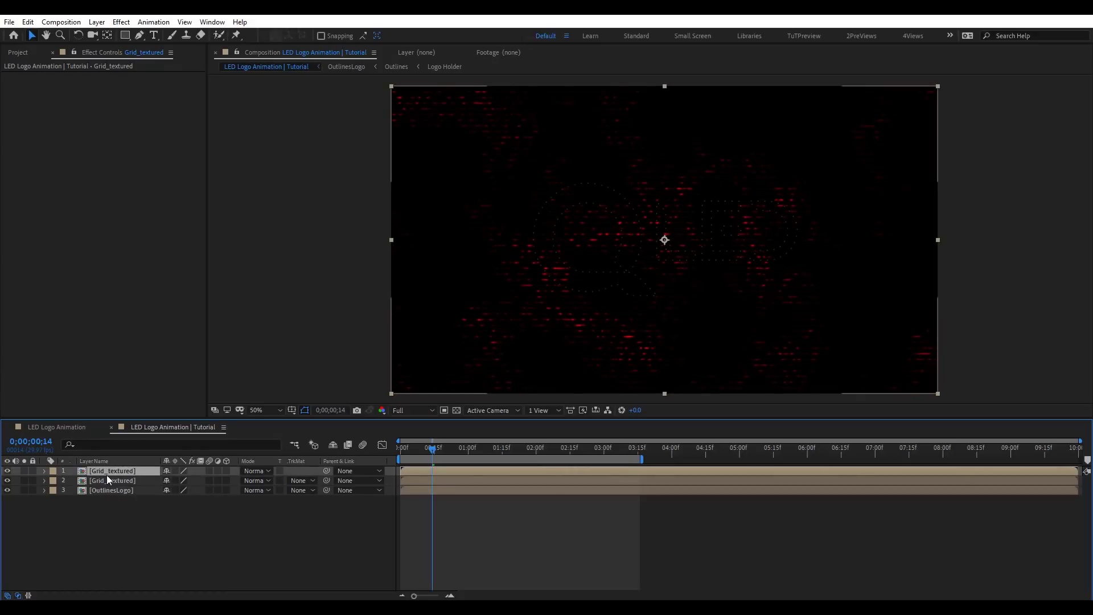
- Place the Logo Holder composition between the two Grid_textured layers and pre-compose it with the upper Grid_textured layer as Logo Fill
click(20, 52)
drag(62, 242, 108, 480)
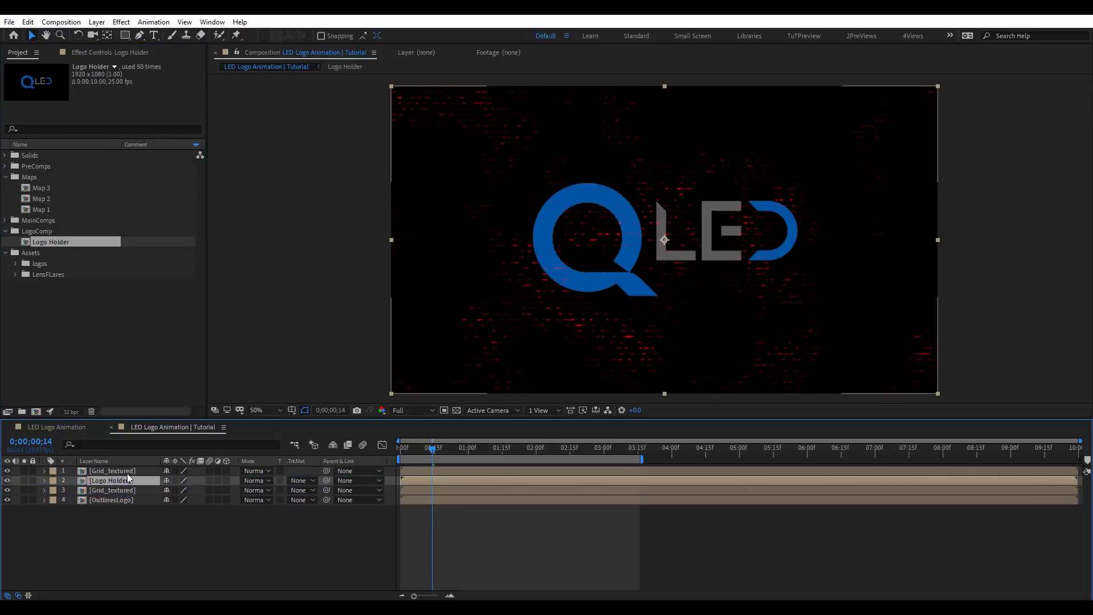
key(ctrl+shift+c)
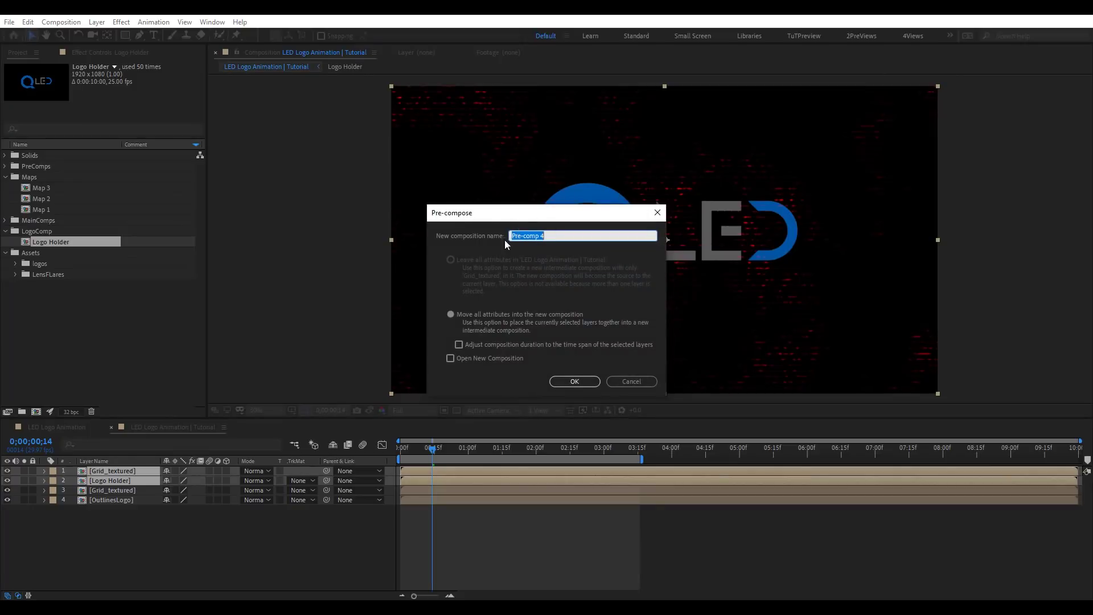
text(Logo Fill)
key(Return)
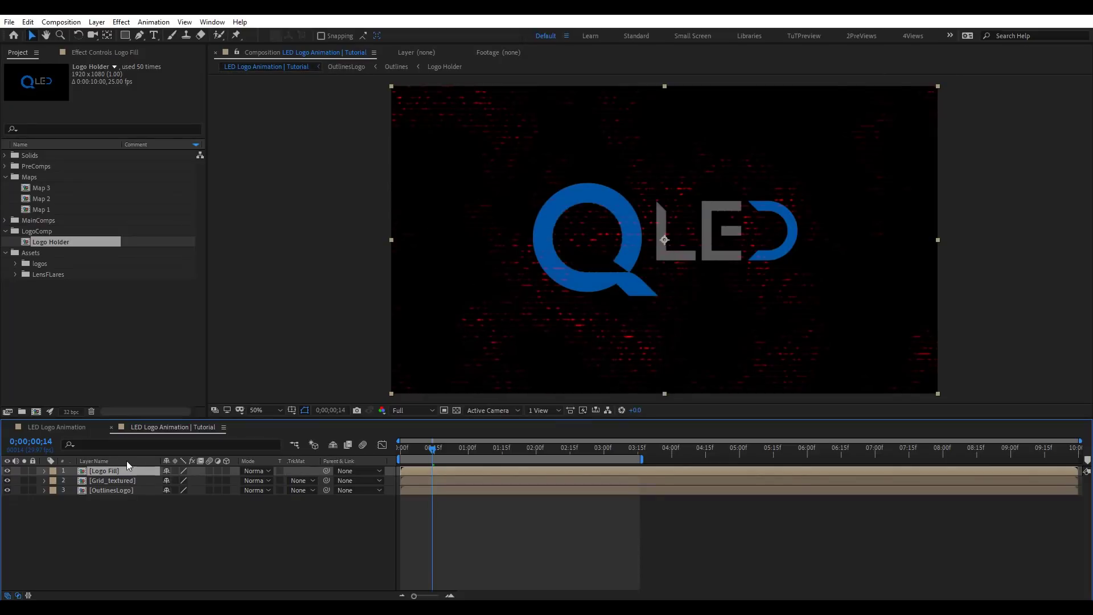
- Inside the Logo Fill composition, move Grid_textured below Logo Holder and set its track matte to Alpha Matte "Logo Holder"
double_click(135, 470)
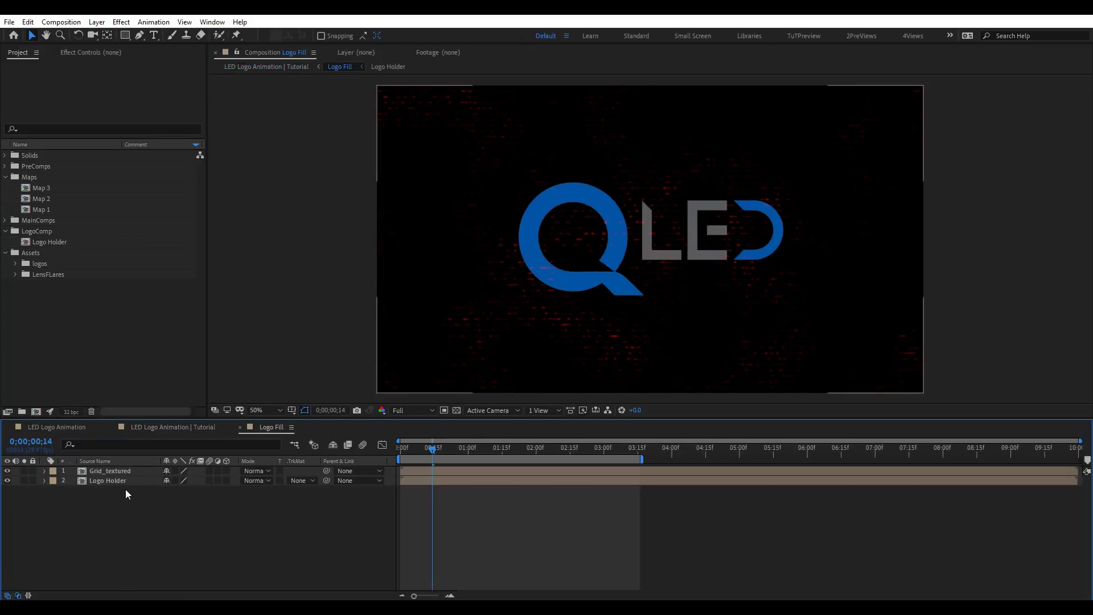
drag(120, 471, 159, 485)
click(295, 481)
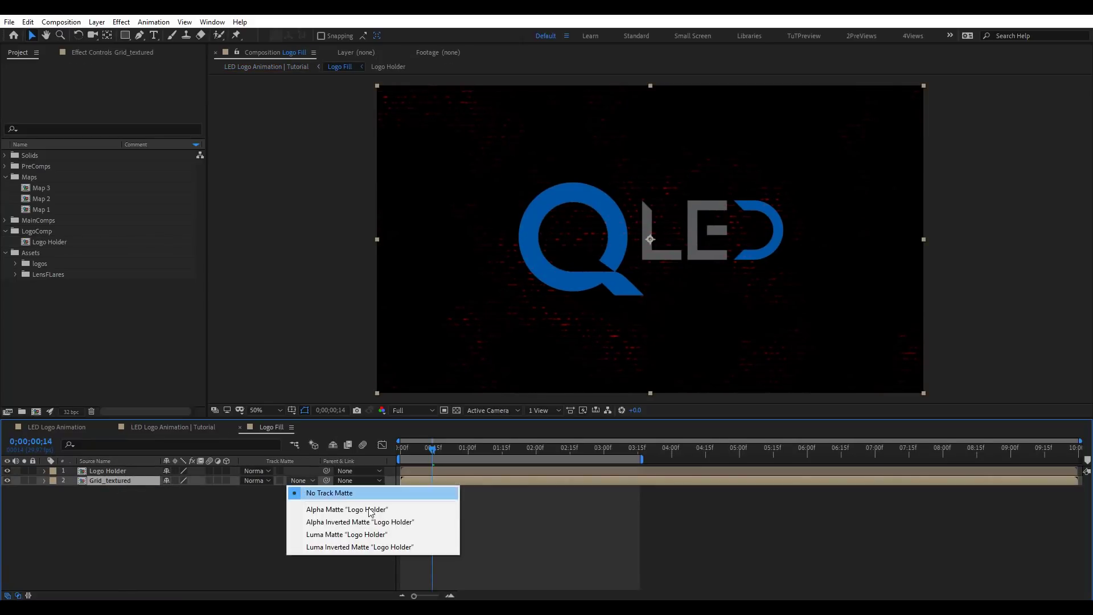
click(342, 508)
- Inspect the matted grid up close and against the transparency grid, and return to the main composition
key(period)
key(period)
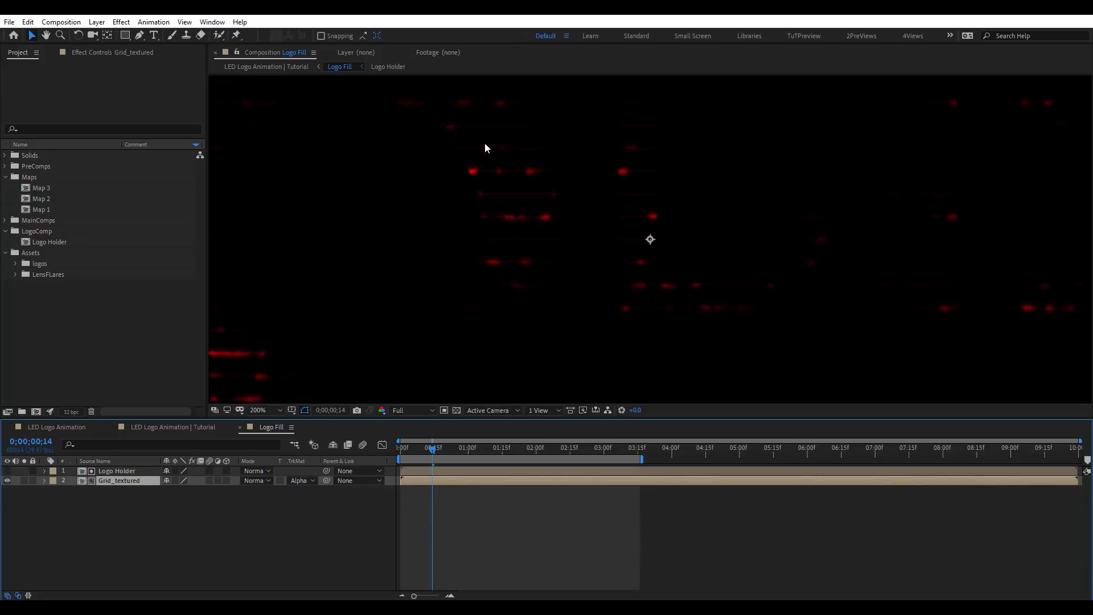
key(comma)
key(comma)
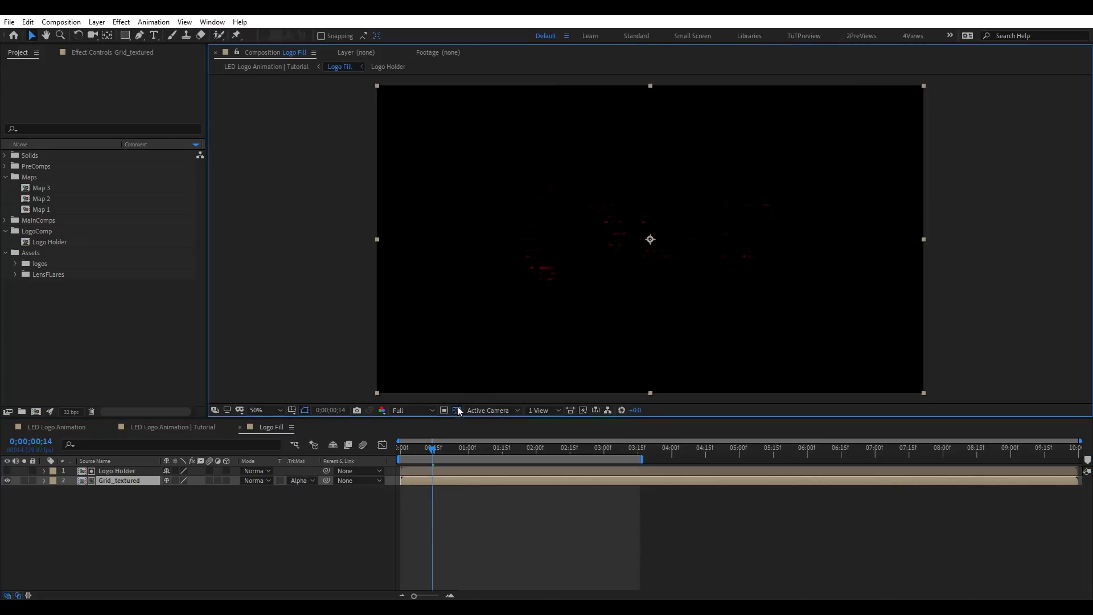
click(457, 410)
key(period)
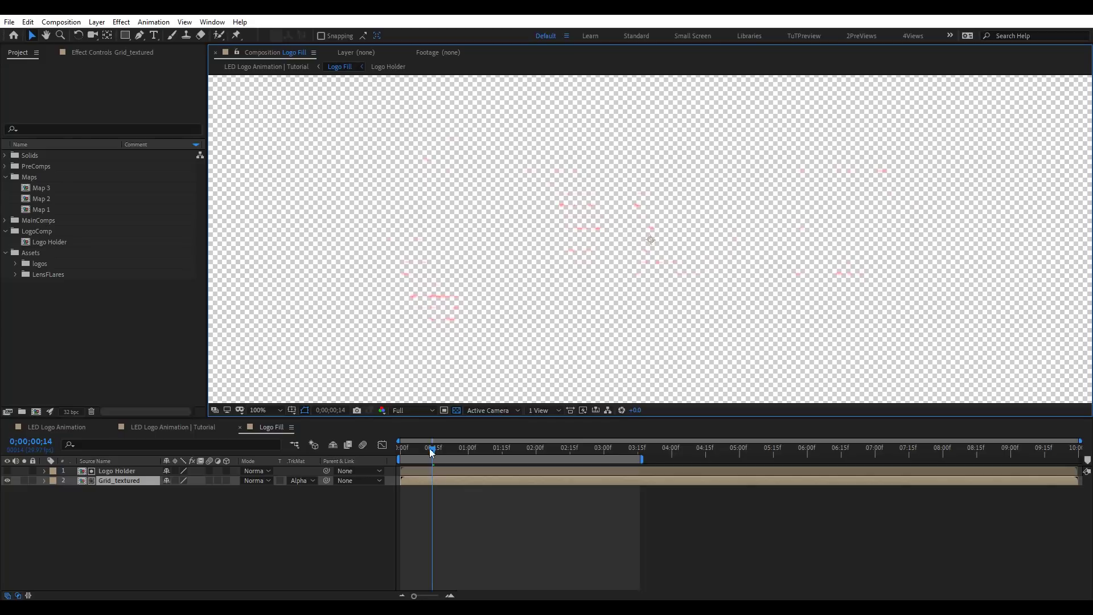
click(240, 427)
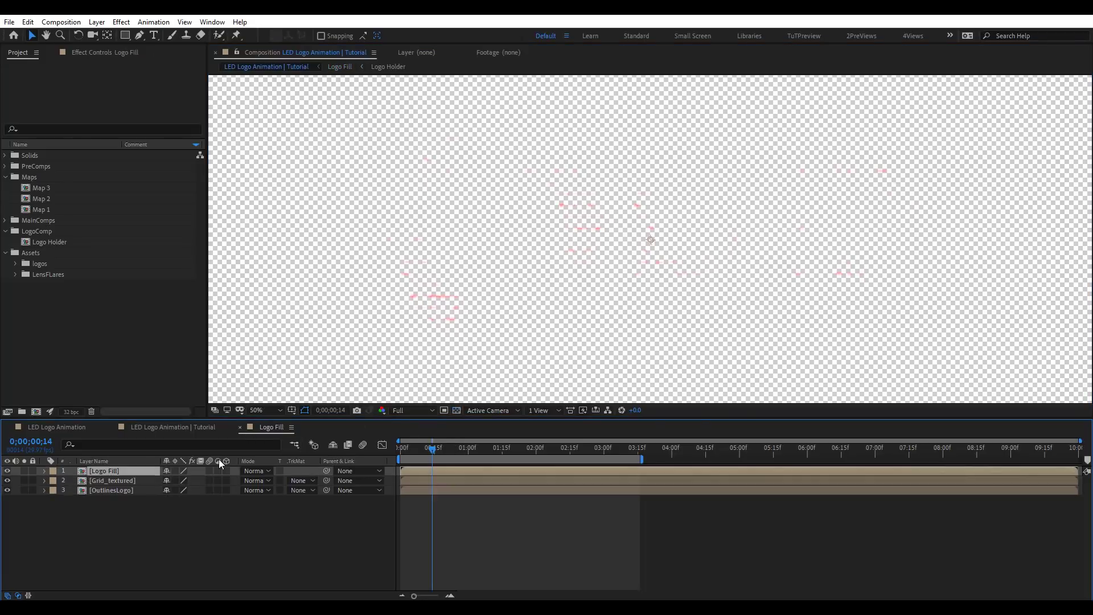
- Add a new camera and a new null object to the LED Logo Animation | Tutorial composition
right_click(190, 530)
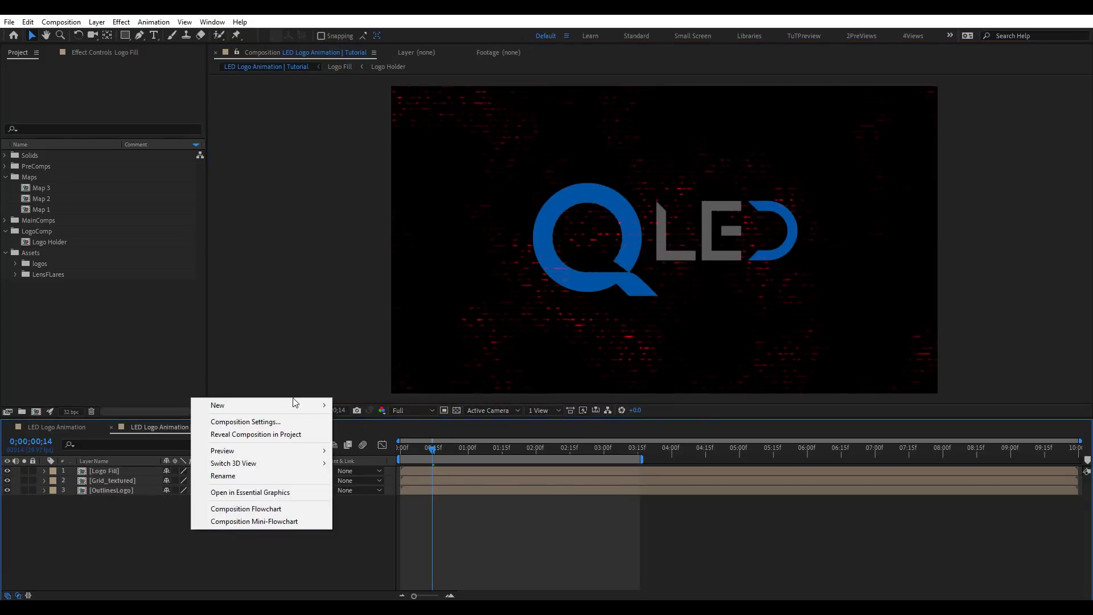
mouse_move(291, 405)
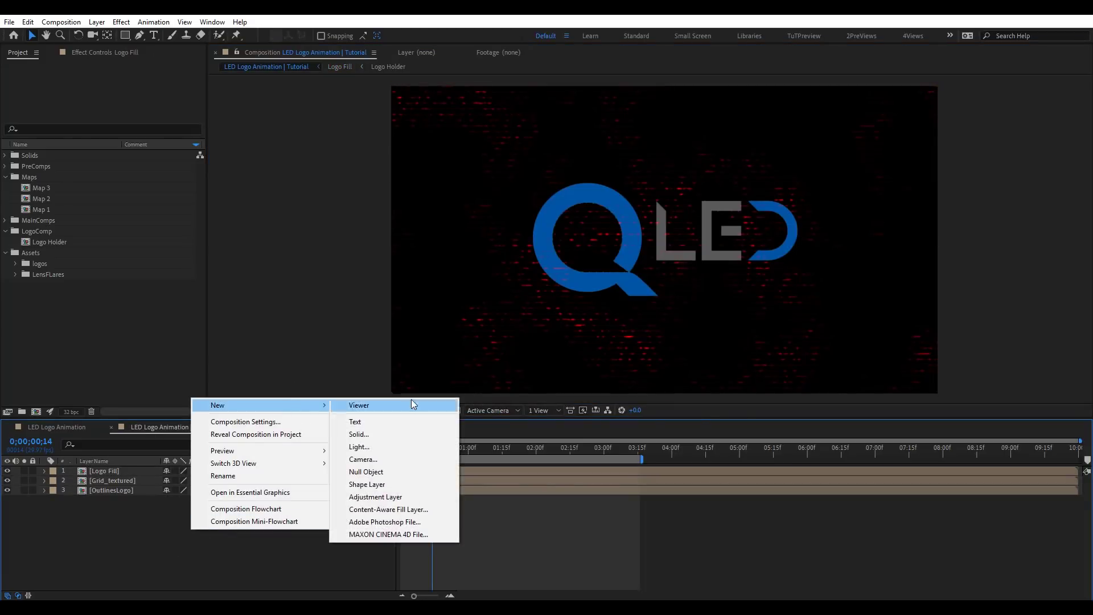
click(395, 459)
click(676, 436)
right_click(225, 532)
mouse_move(247, 416)
click(390, 480)
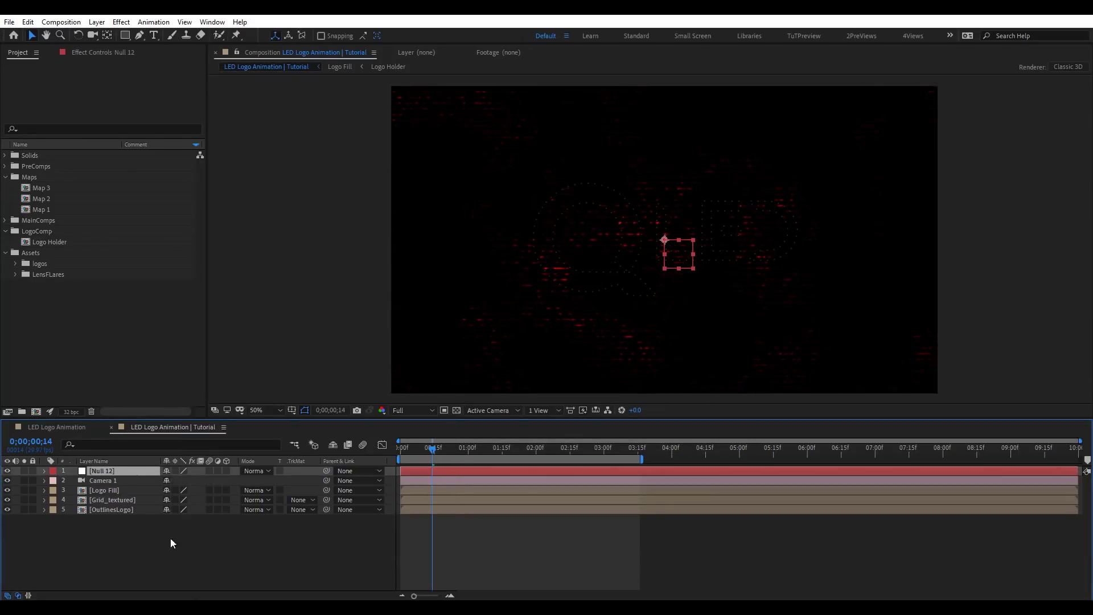
- Make the null, Logo Fill, Grid_textured and OutlinesLogo layers 3D, and parent the camera to the null
drag(226, 489, 234, 539)
click(279, 544)
drag(326, 480, 91, 473)
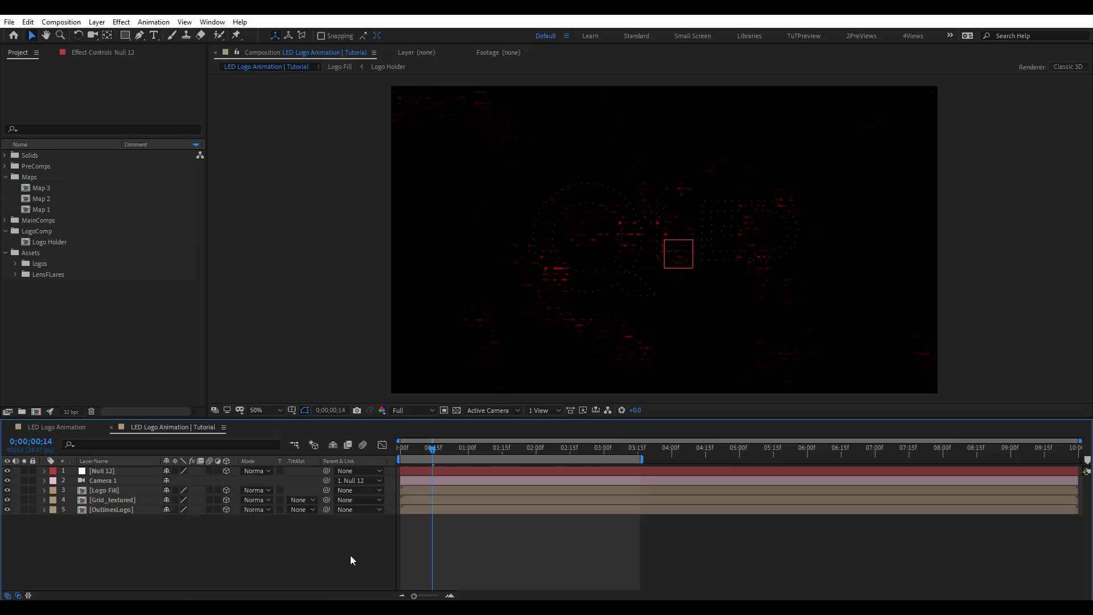
- Set the null layer's Y Rotation to 49° in its Transform properties
click(44, 472)
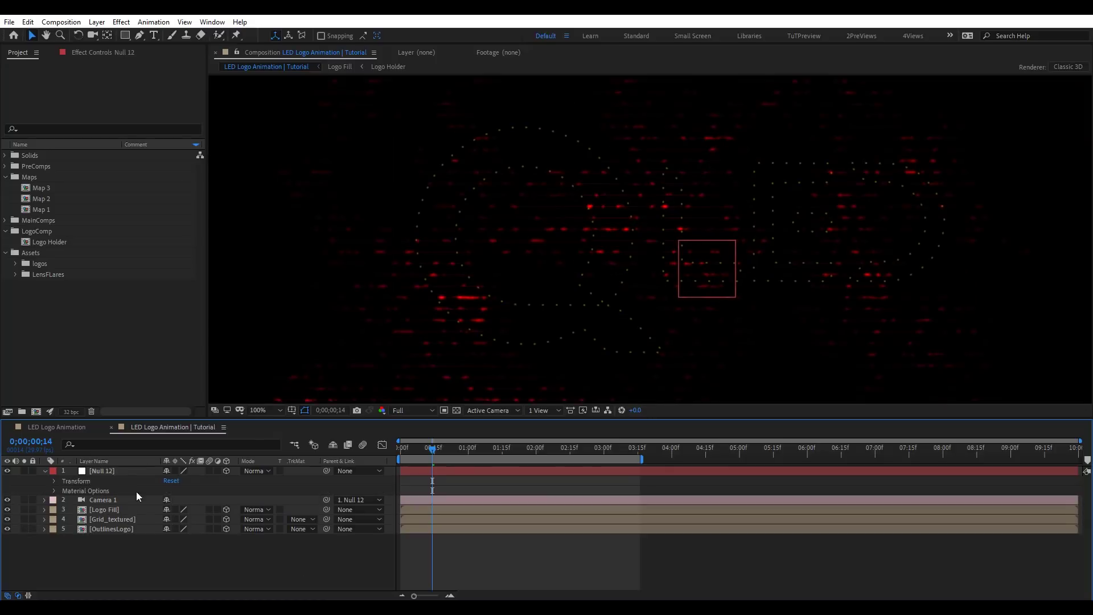
click(53, 482)
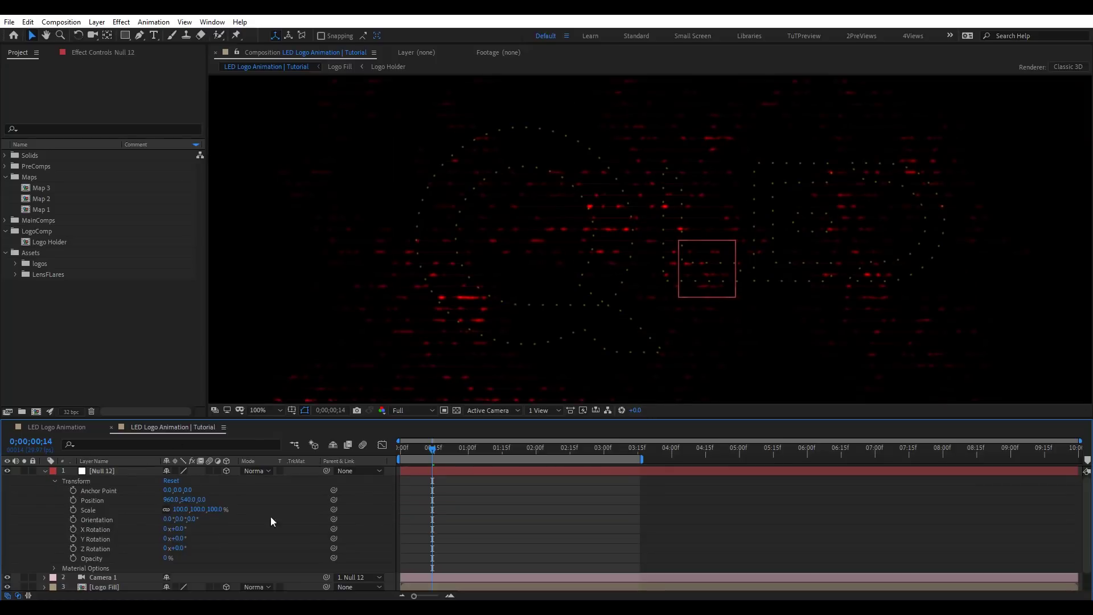
key(comma)
click(179, 538)
text(50)
key(Return)
drag(179, 538, 191, 542)
- Reframe the shot with the Camera tool so the logo sits further right, and collapse the null layer's properties
key(c)
drag(672, 148, 712, 140)
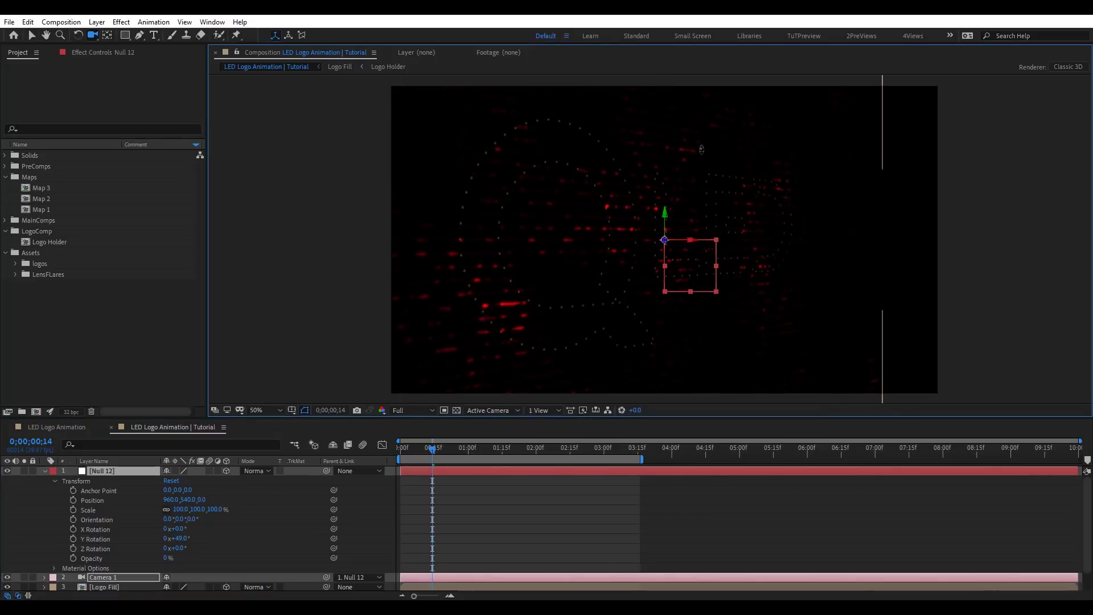
drag(655, 228, 685, 230)
click(44, 471)
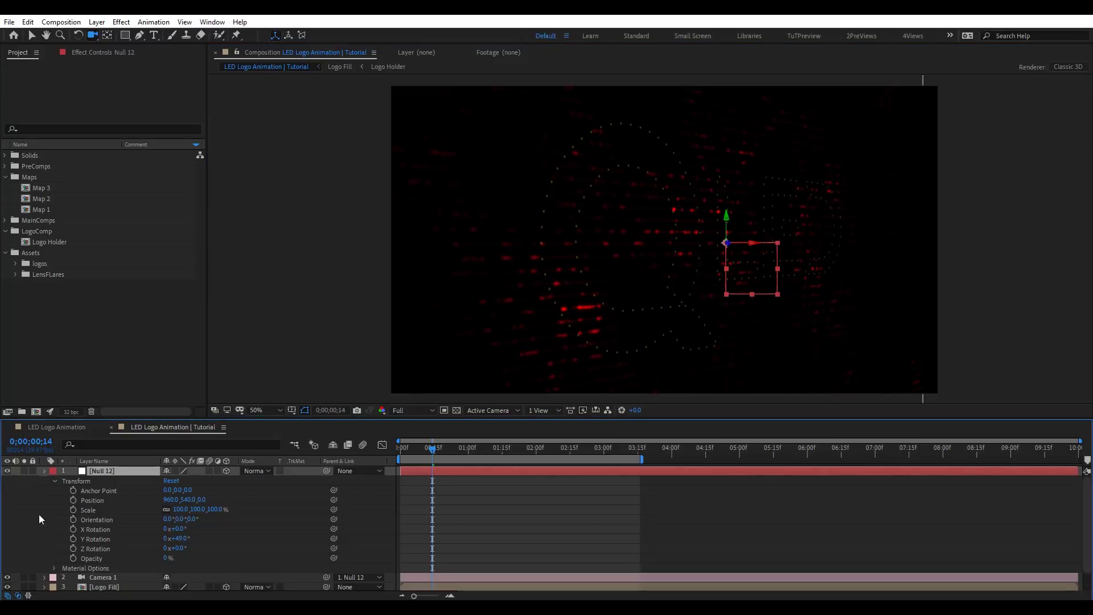
click(230, 544)
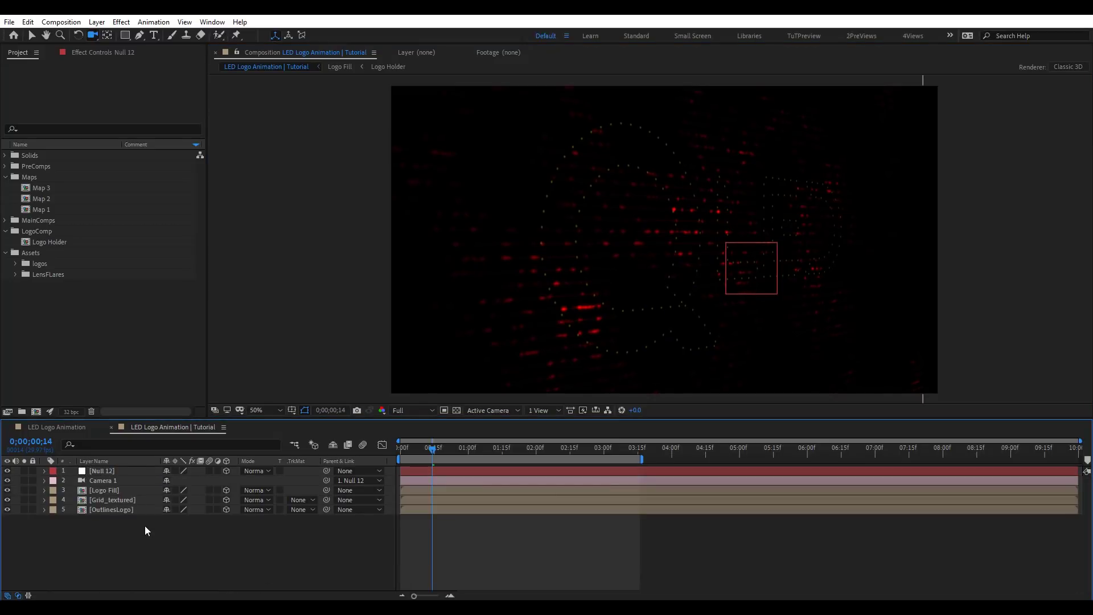
- Duplicate the OutlinesLogo layer and set the lower copy's Z position to 5
click(121, 510)
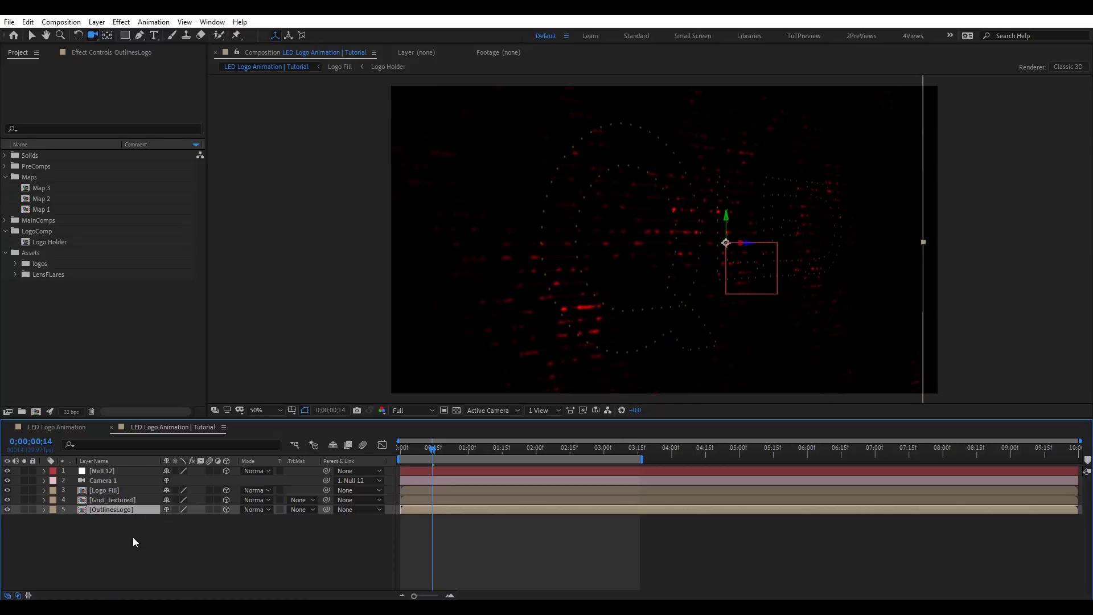
key(ctrl+d)
click(143, 520)
key(p)
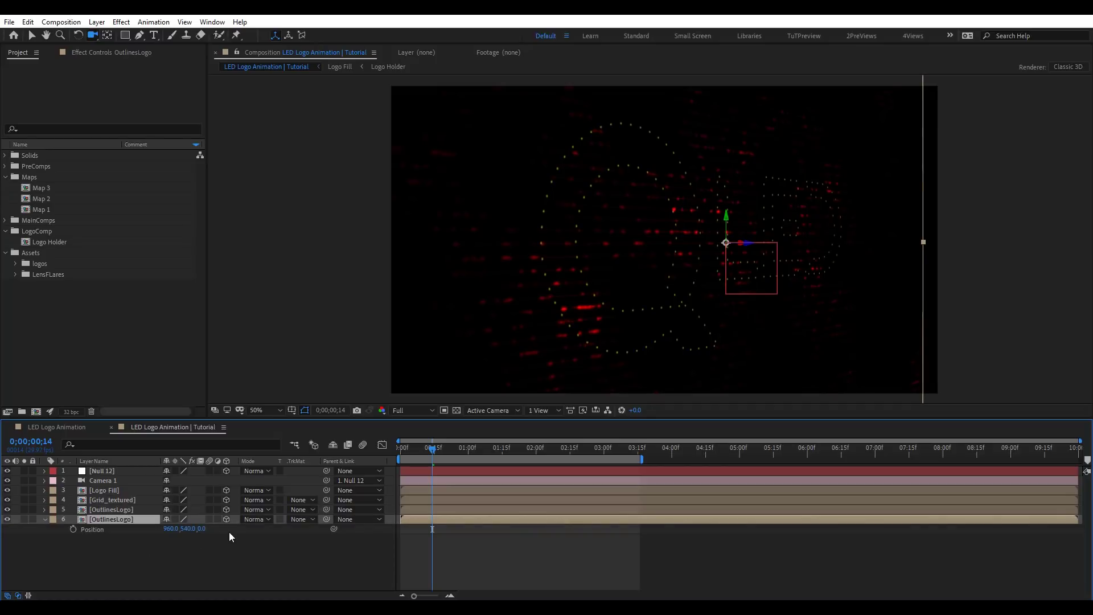
click(204, 529)
text(10)
key(Return)
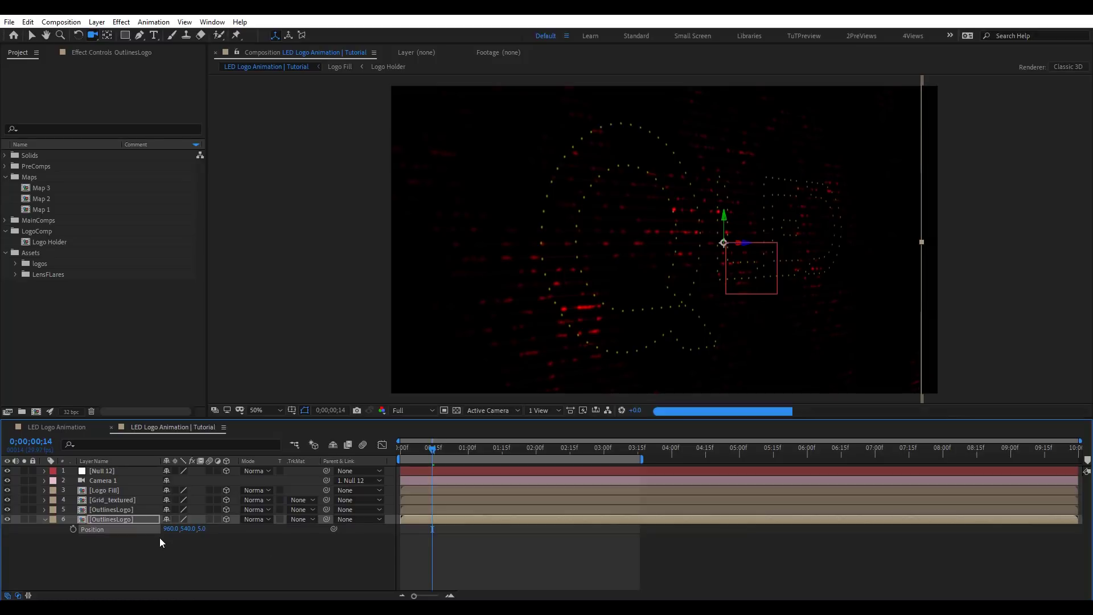
- Apply Fast Box Blur to the lower OutlinesLogo layer with a Blur Radius of 5
key(ctrl+space)
text(fast)
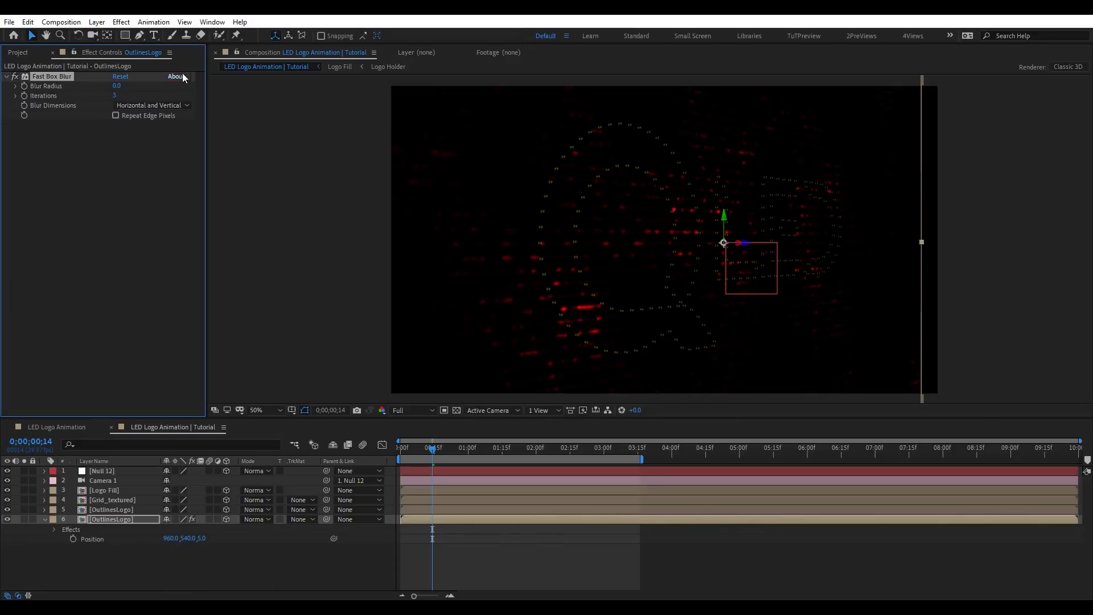
click(116, 86)
text(5)
key(Return)
- Add an adjustment layer above the two OutlinesLogo layers and name it Glow
click(121, 511)
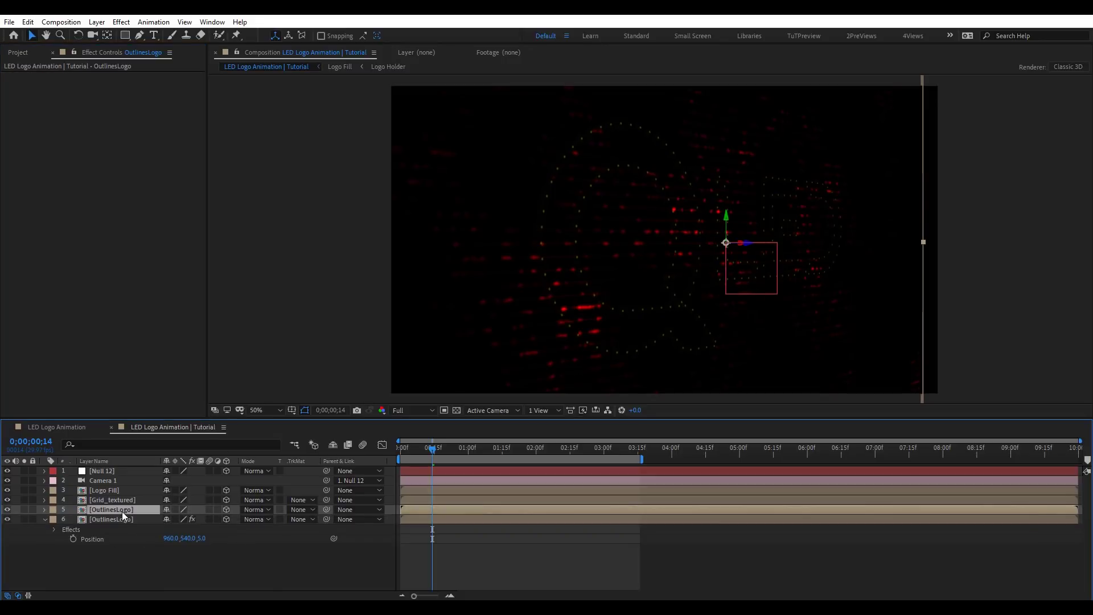
key(ctrl+alt+y)
key(Return)
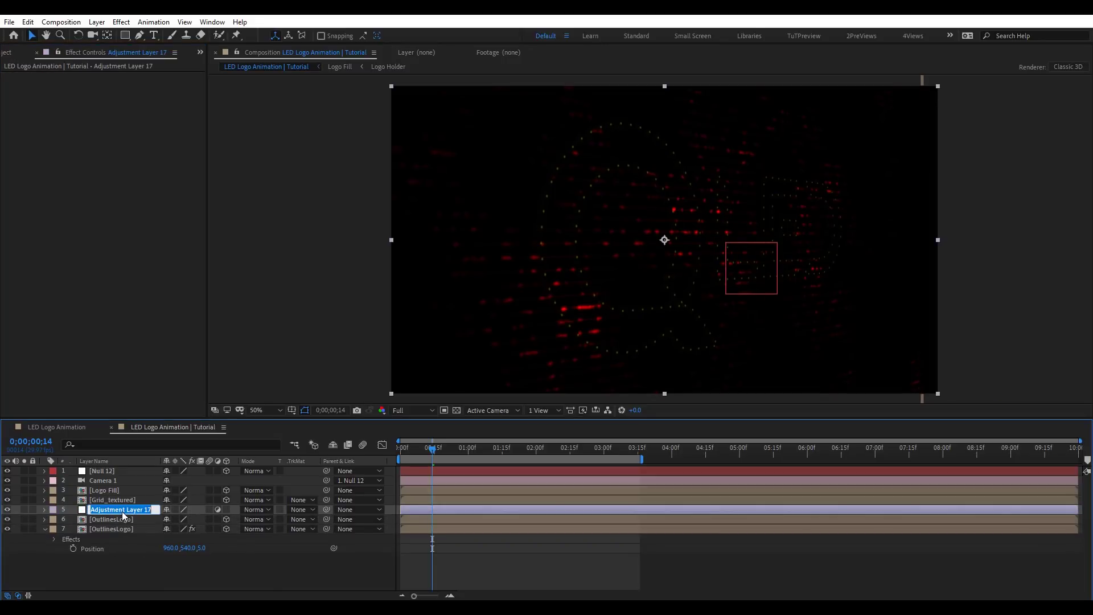
text(Glow)
key(Return)
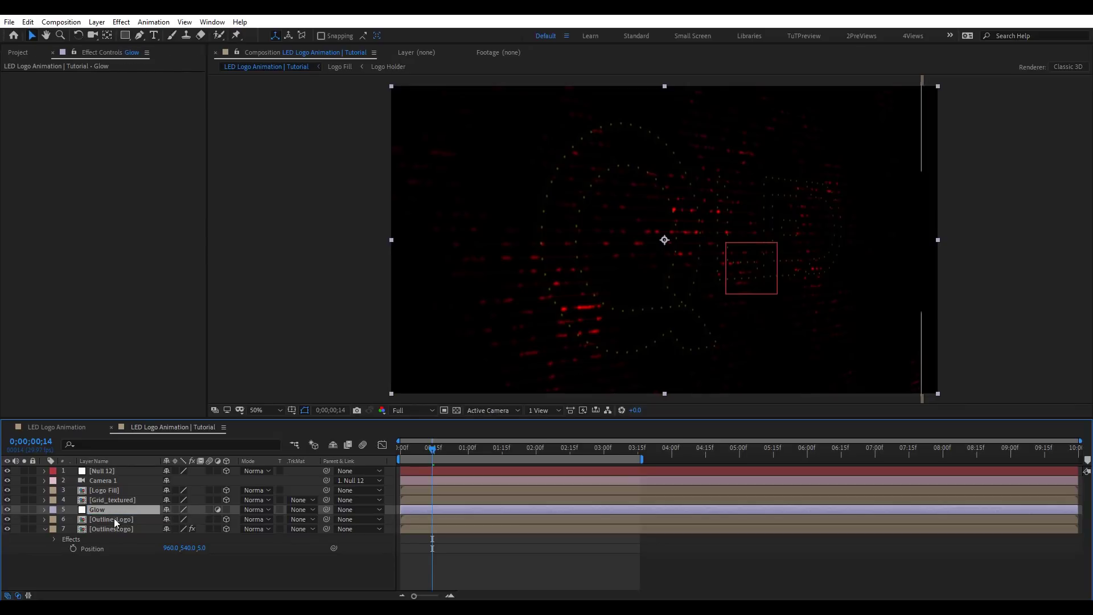
- Apply the Glow effect to the Glow adjustment layer and set its Glow Threshold to 10%
key(ctrl+space)
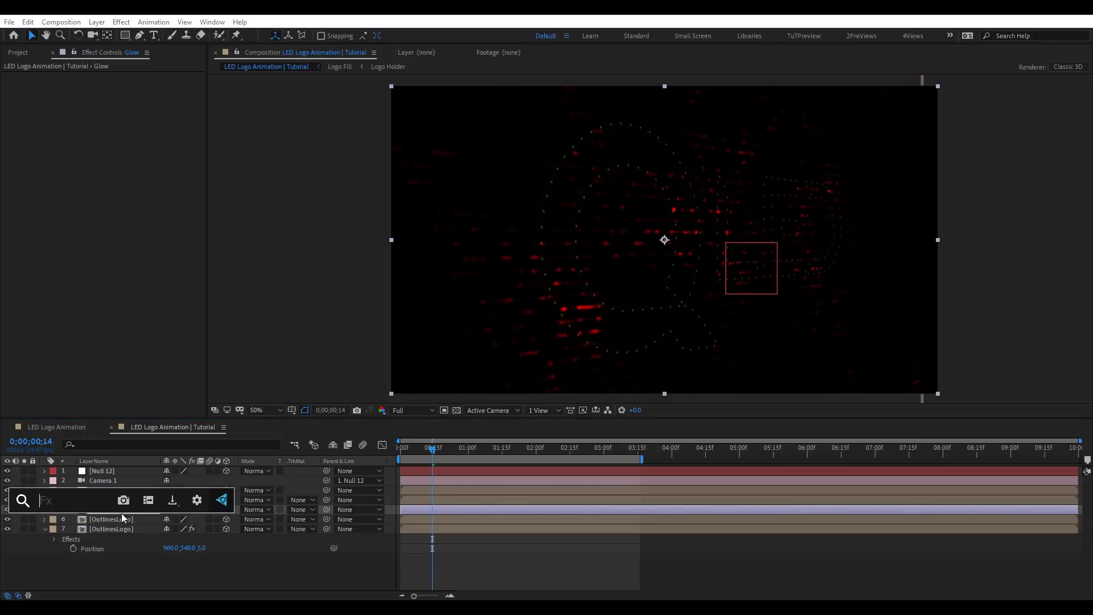
text(glow)
scroll(131, 522, down, 3)
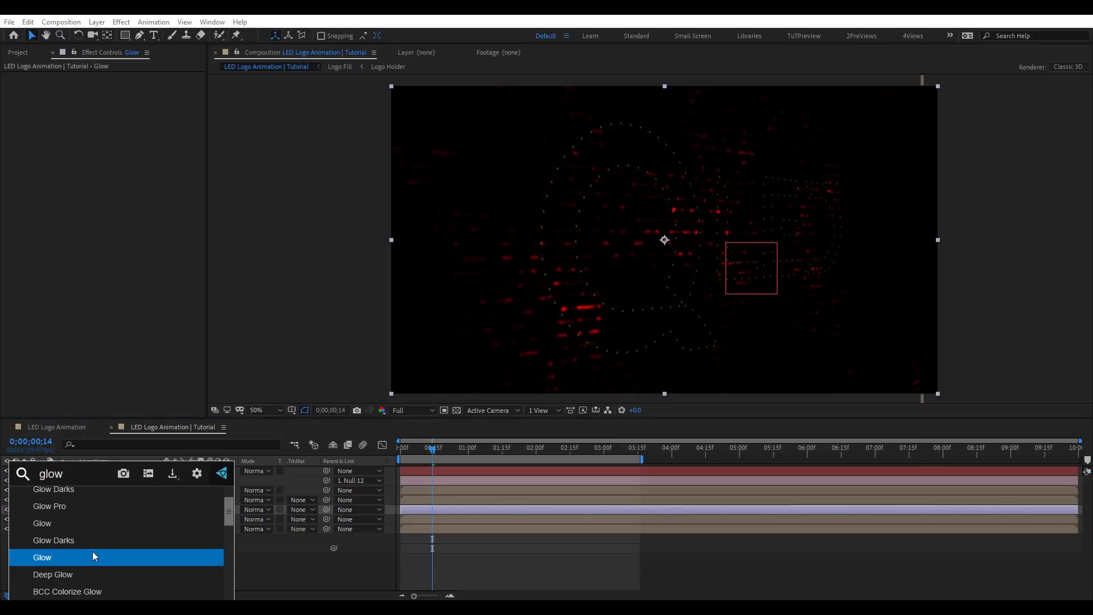
click(91, 551)
click(118, 95)
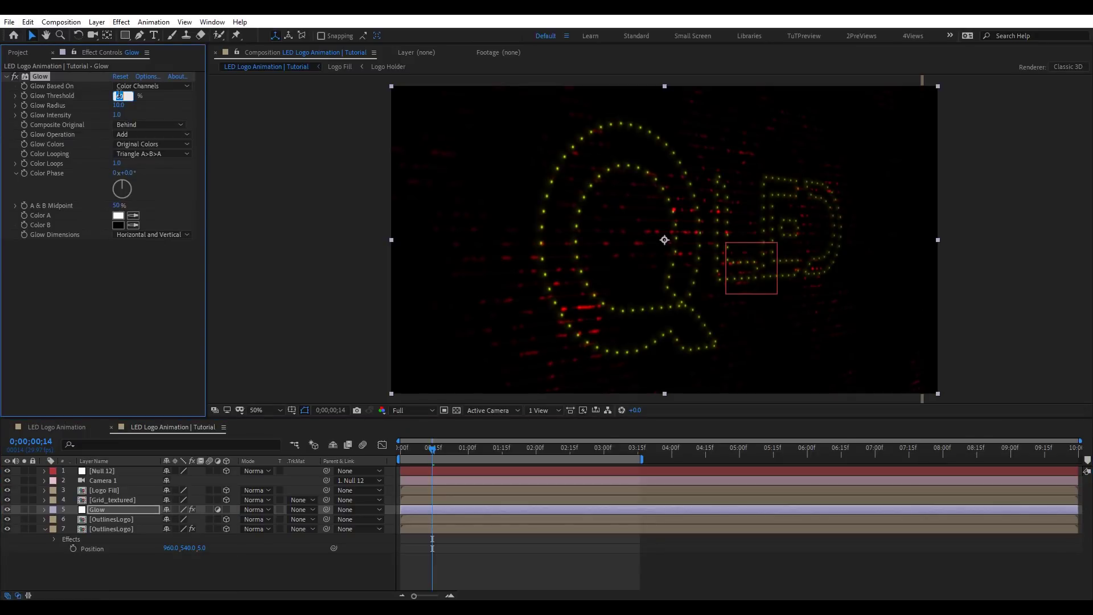
text(10)
key(Return)
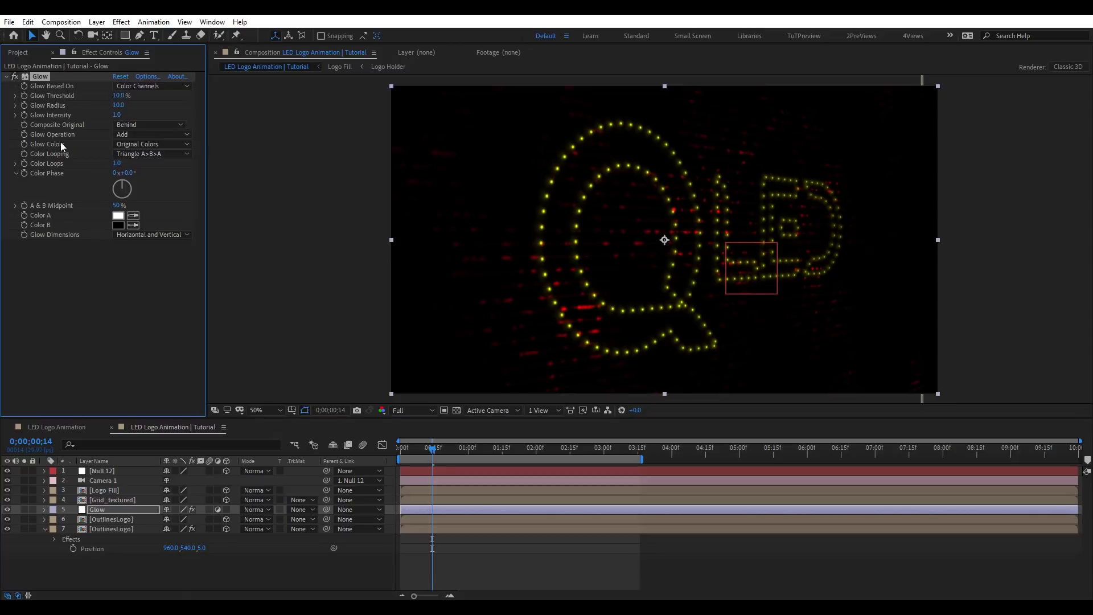
- Duplicate the Glow effect and set the copy's Glow Threshold to 60% and Glow Radius to 600
key(ctrl+d)
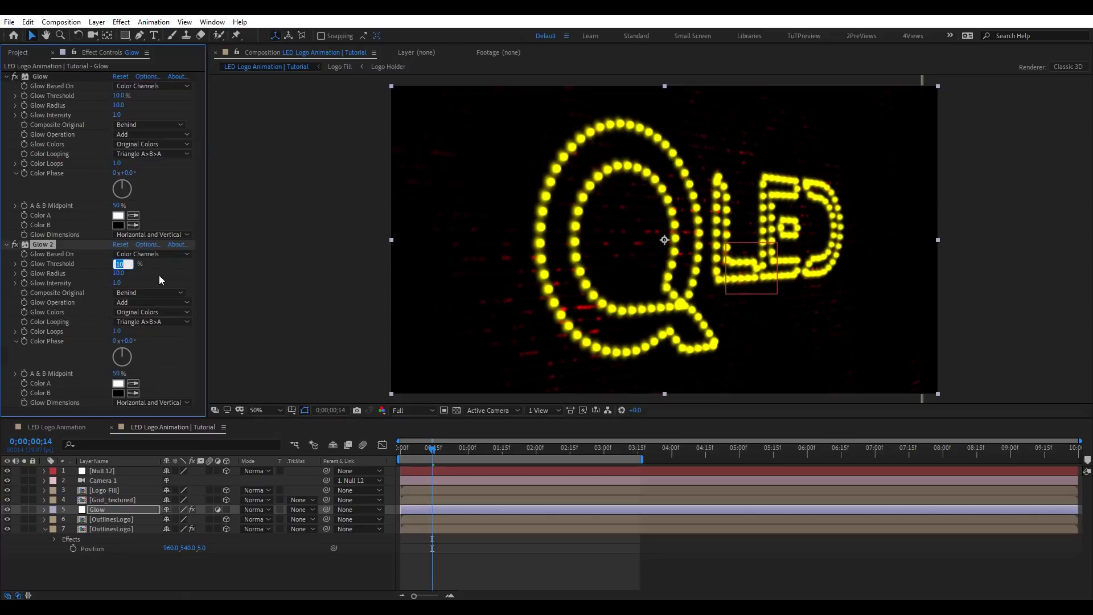
text(60)
key(Return)
click(117, 273)
text(600)
key(Return)
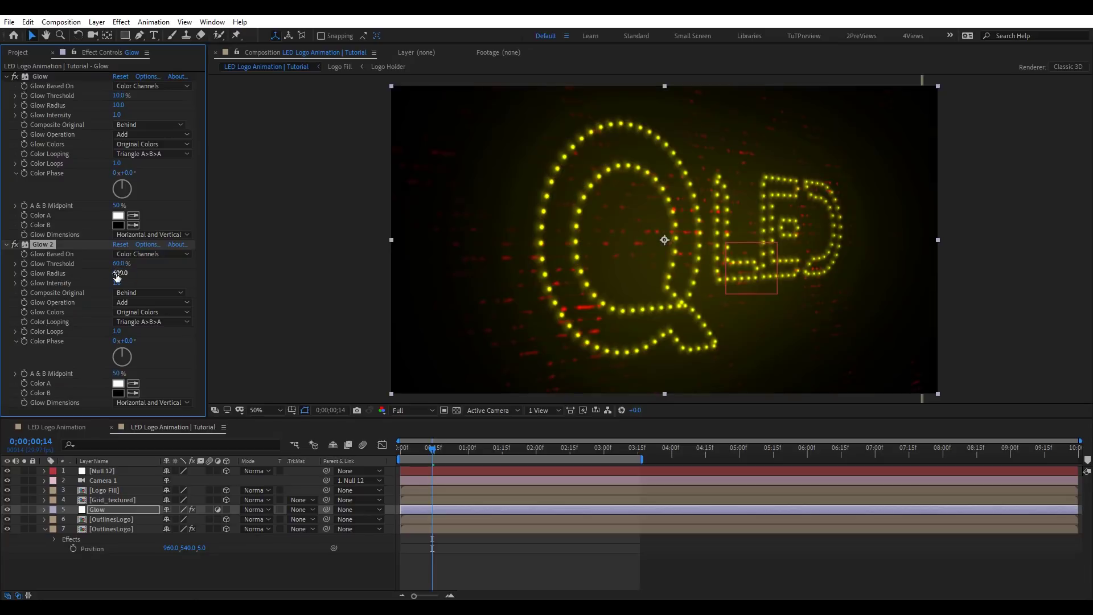
- Apply the Fill effect to the upper OutlinesLogo layer and sample a yellow fill colour with the eyedropper
click(101, 519)
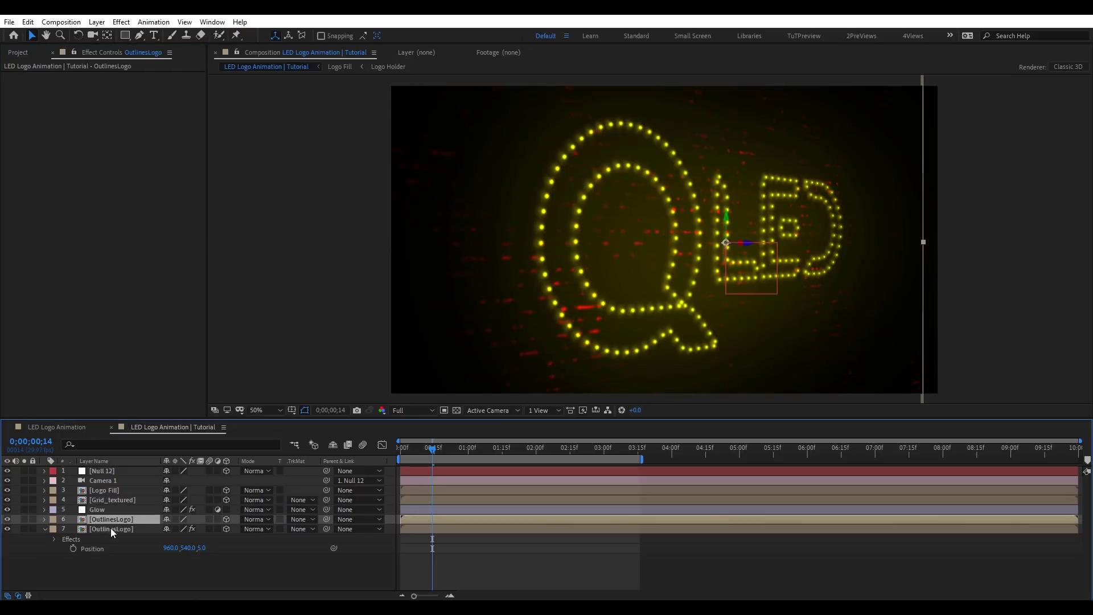
key(ctrl+space)
text(fill)
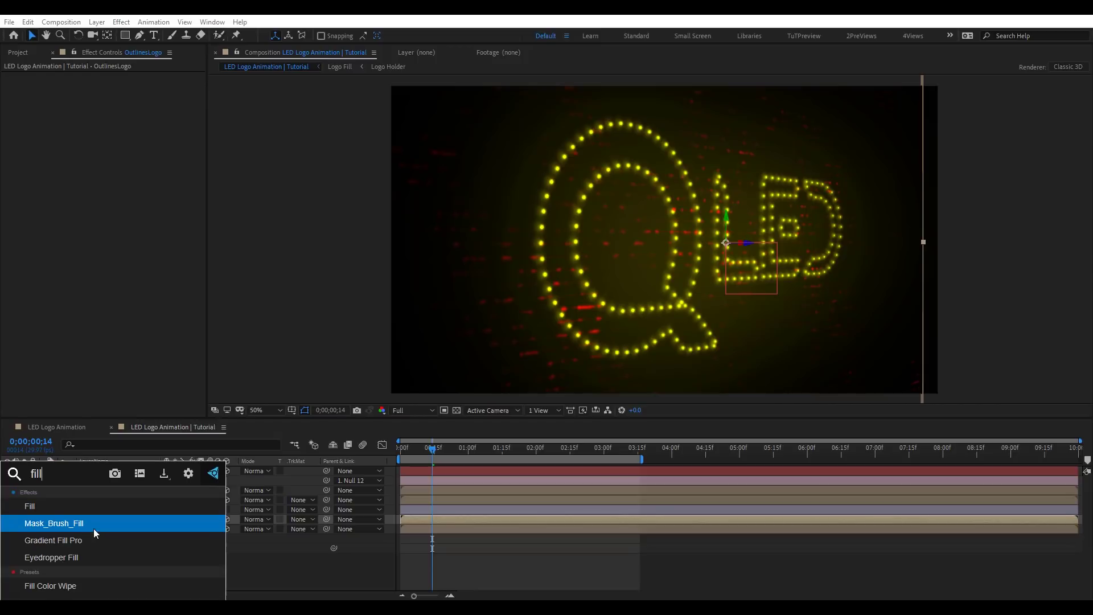
key(Escape)
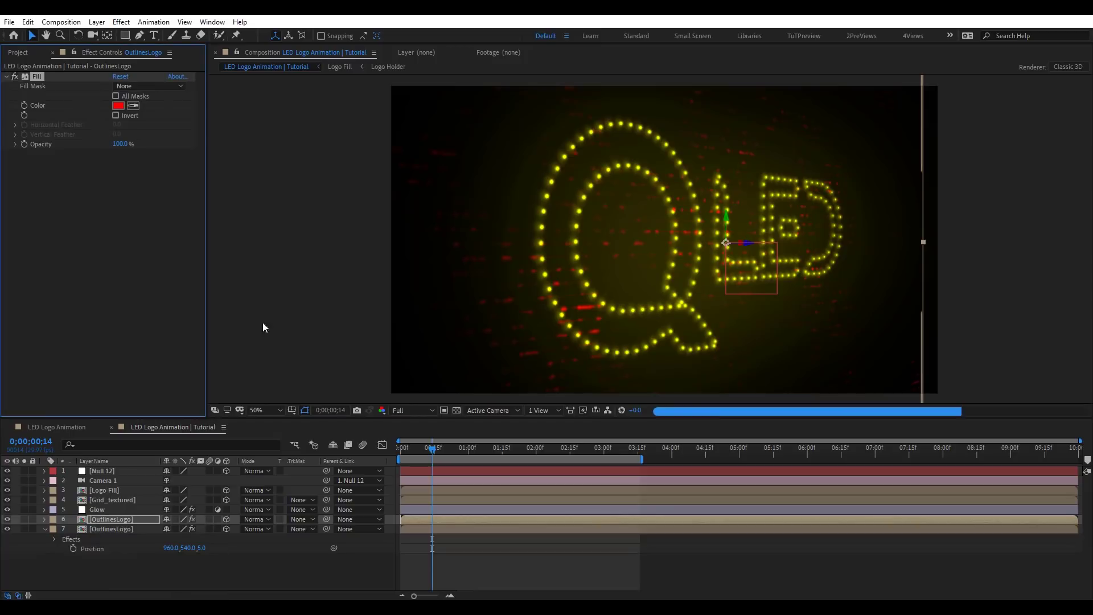
click(133, 105)
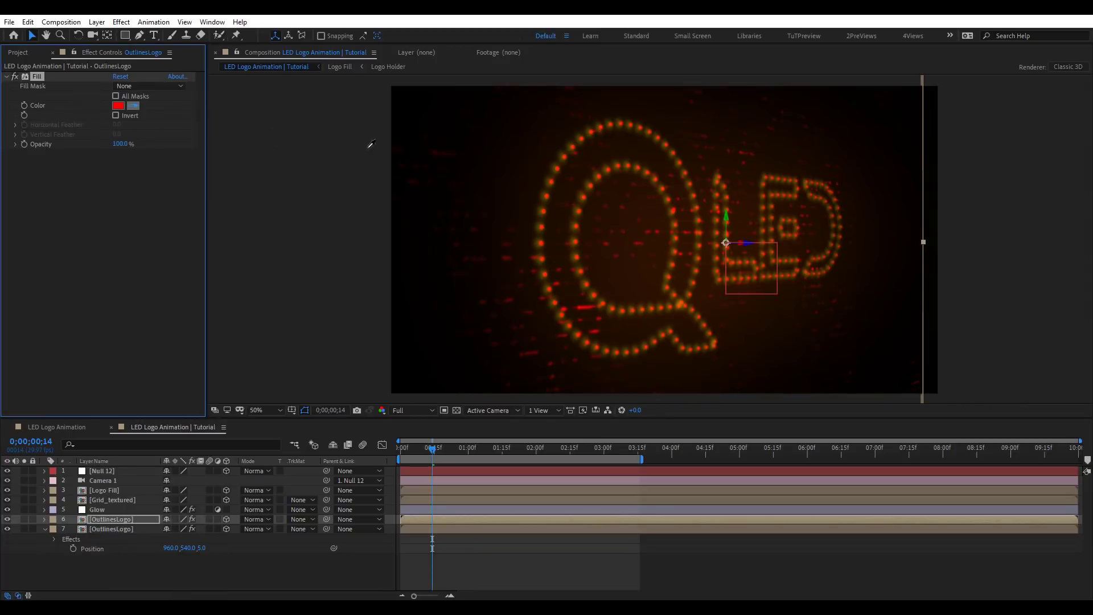
click(642, 241)
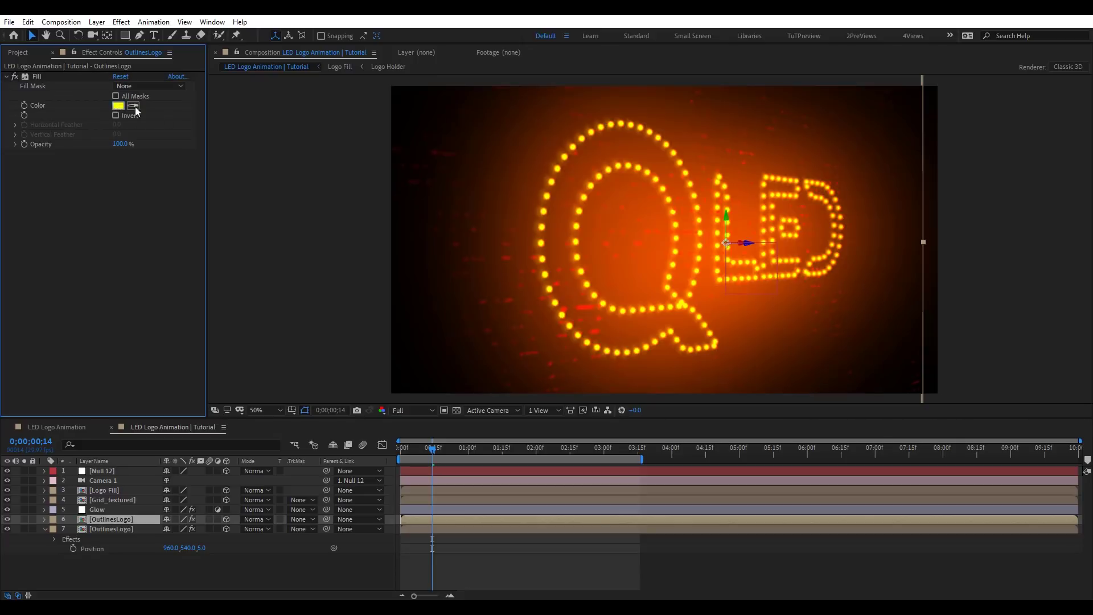
- Change the Fill colour to bright red and copy the Fill effect onto the lower OutlinesLogo layer
click(118, 104)
drag(275, 382, 263, 376)
click(247, 369)
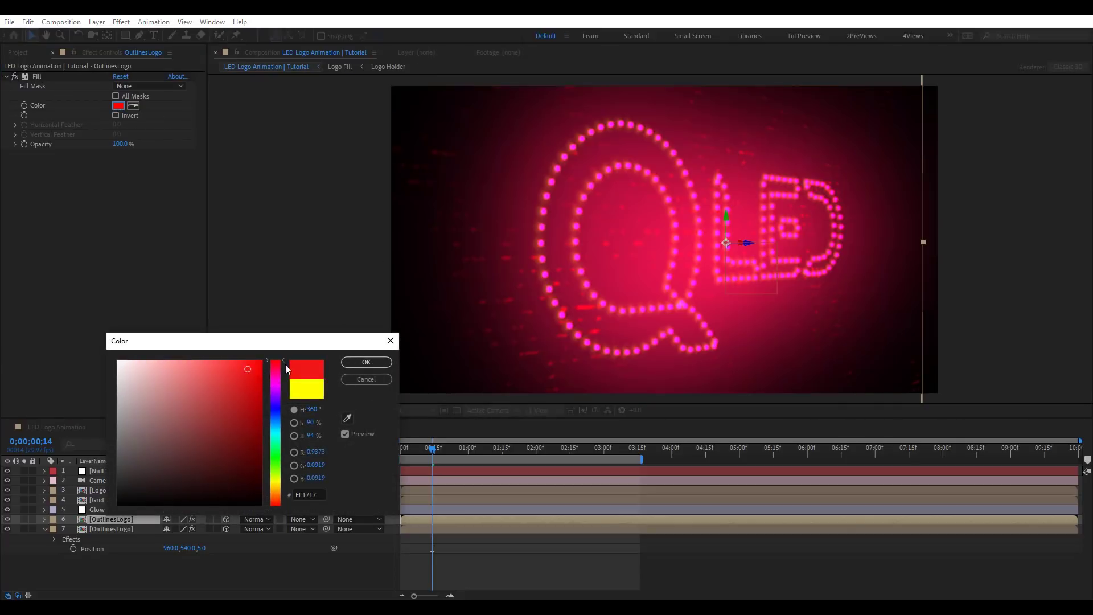
click(366, 363)
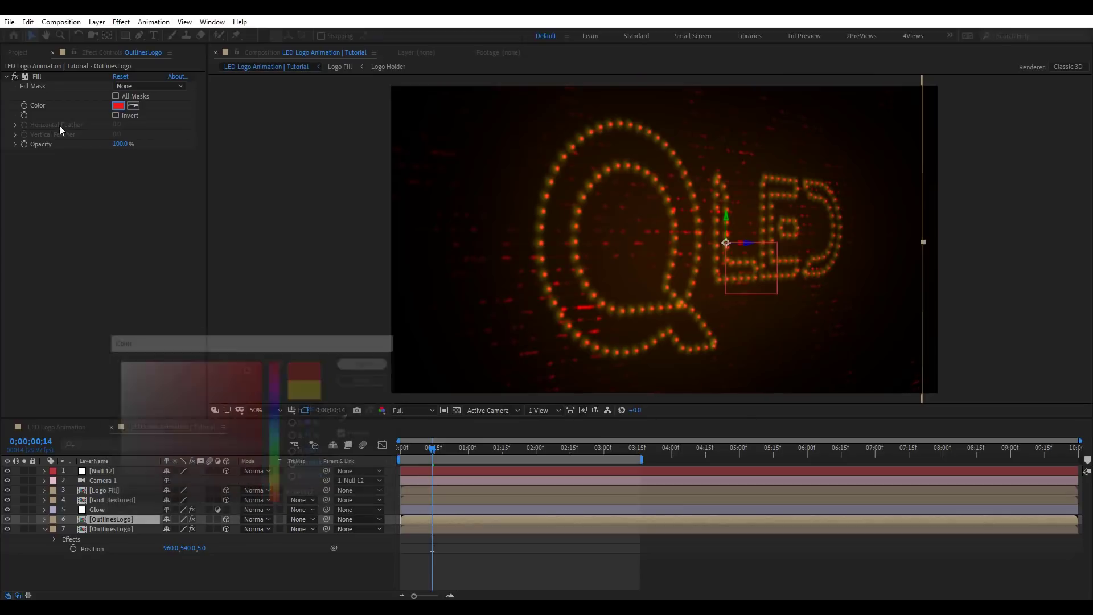
click(123, 528)
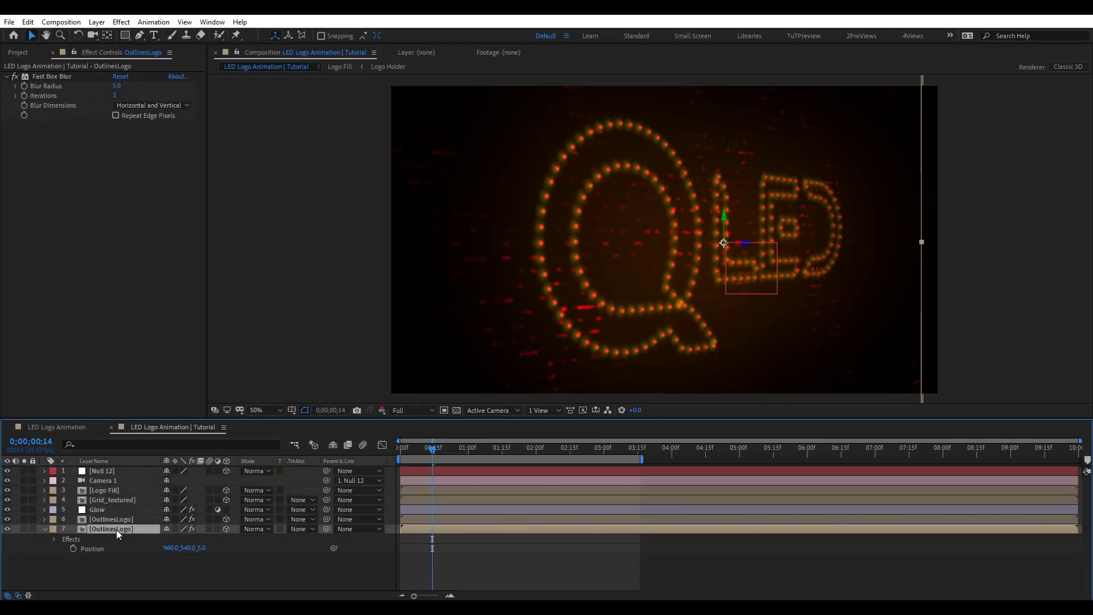
key(ctrl+v)
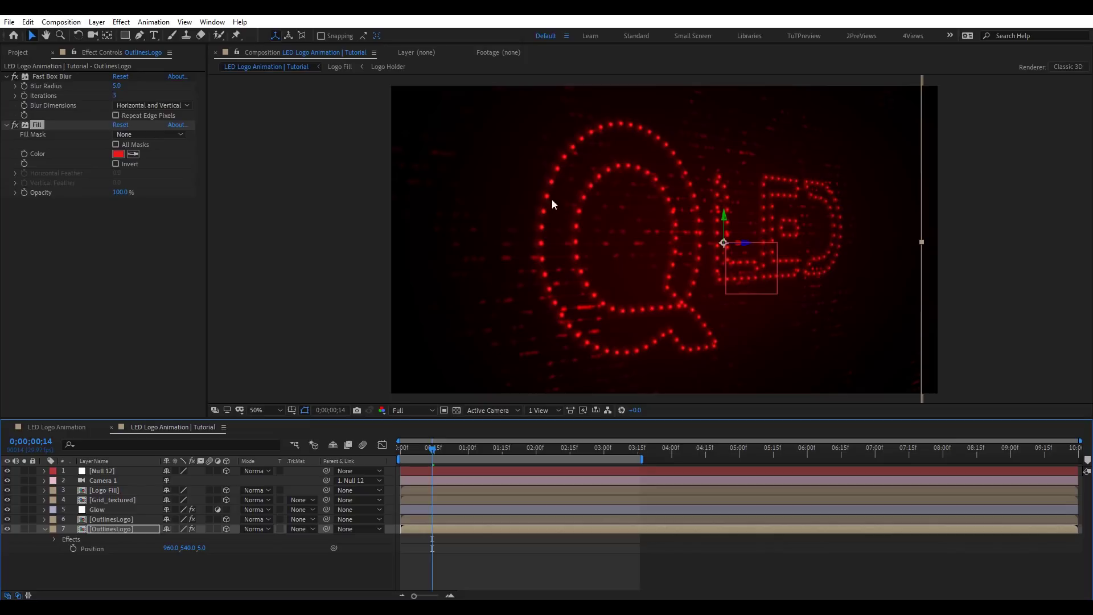
- Copy the first Glow effect from the Glow adjustment layer onto the Grid_textured layer
click(117, 510)
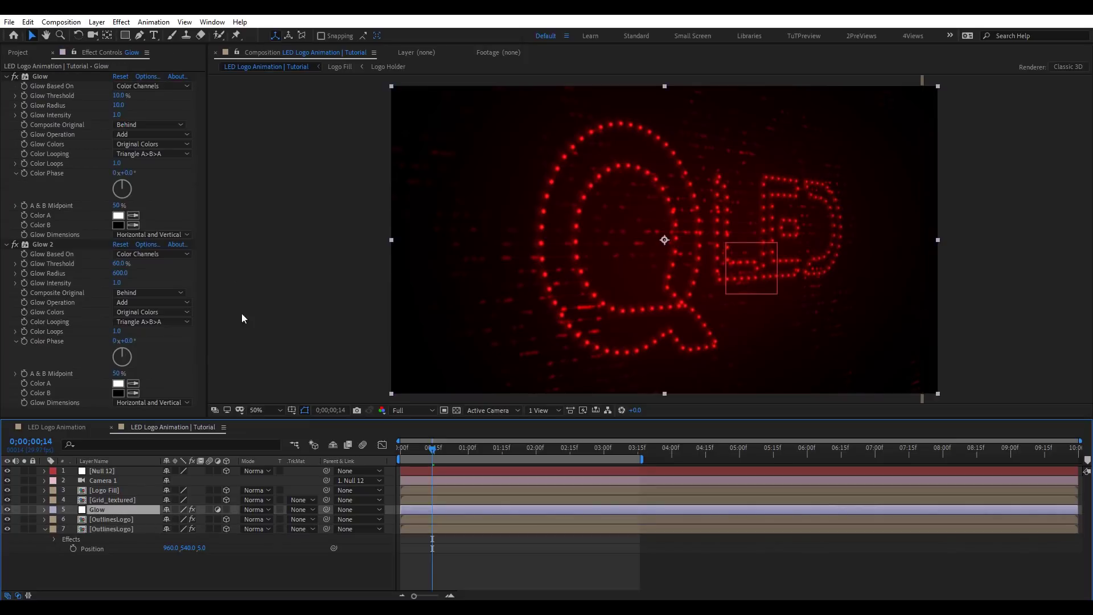
click(39, 76)
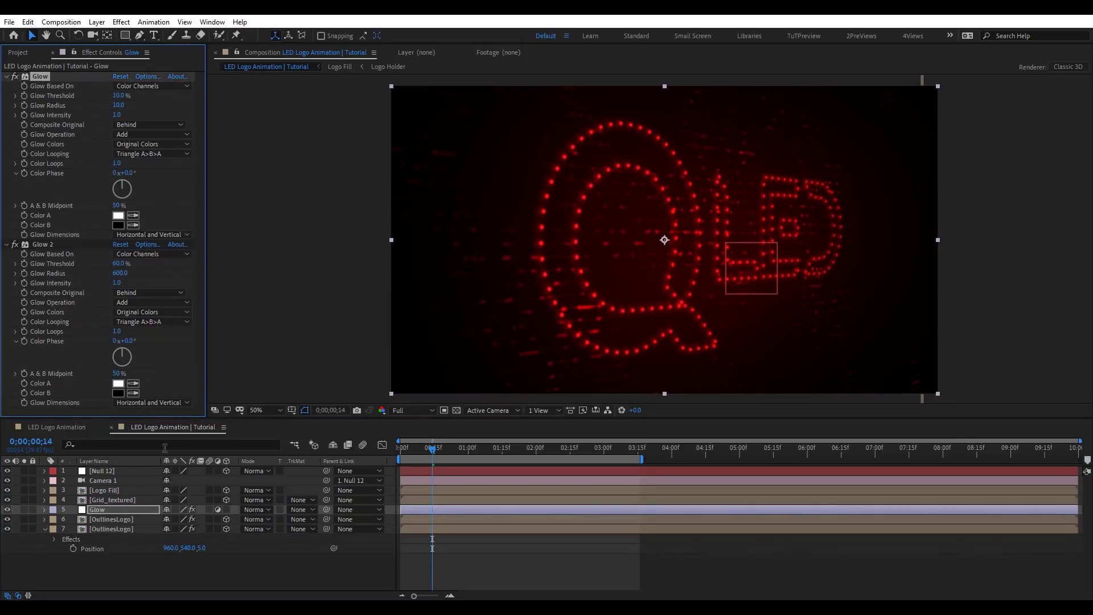
click(101, 501)
key(ctrl+v)
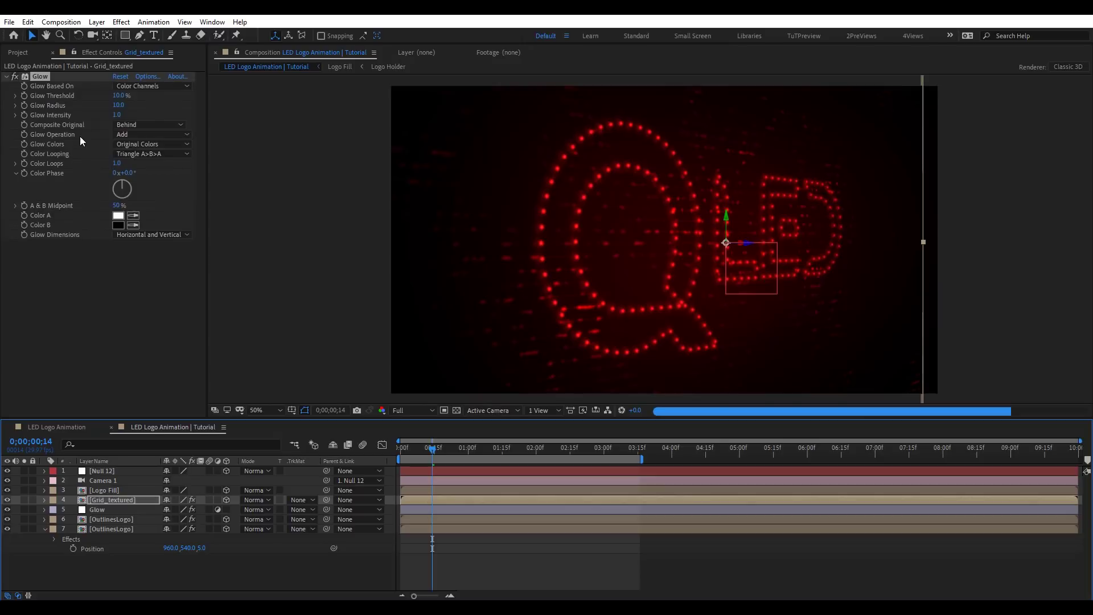
- Try a Glow Intensity of 0.5 on the Grid_textured layer and settle on 0.2
click(120, 115)
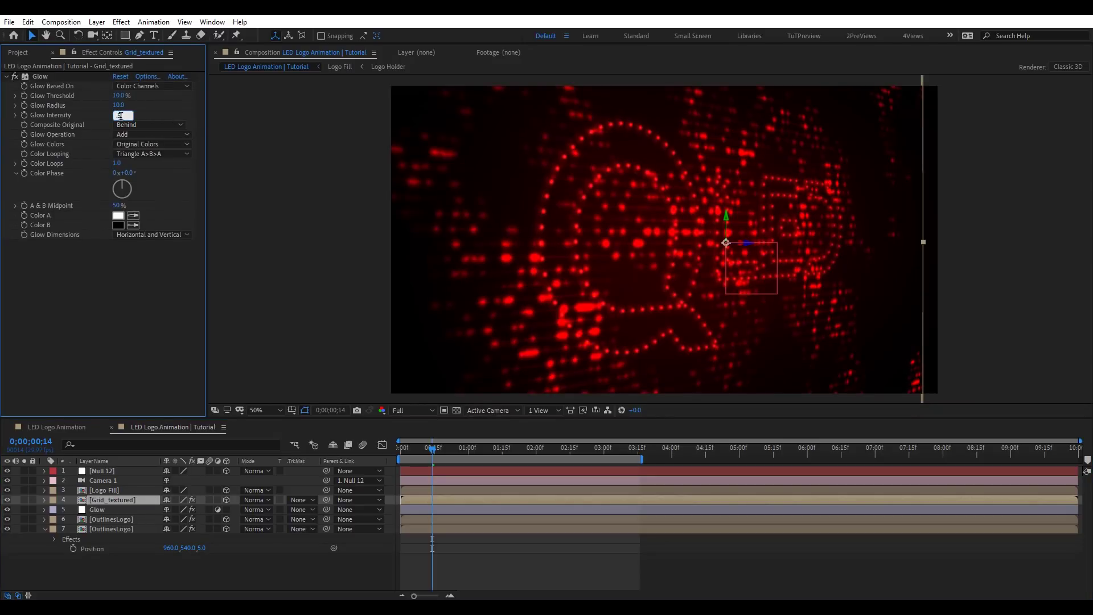
text(0.5)
key(Return)
click(117, 115)
text(0.2)
key(Return)
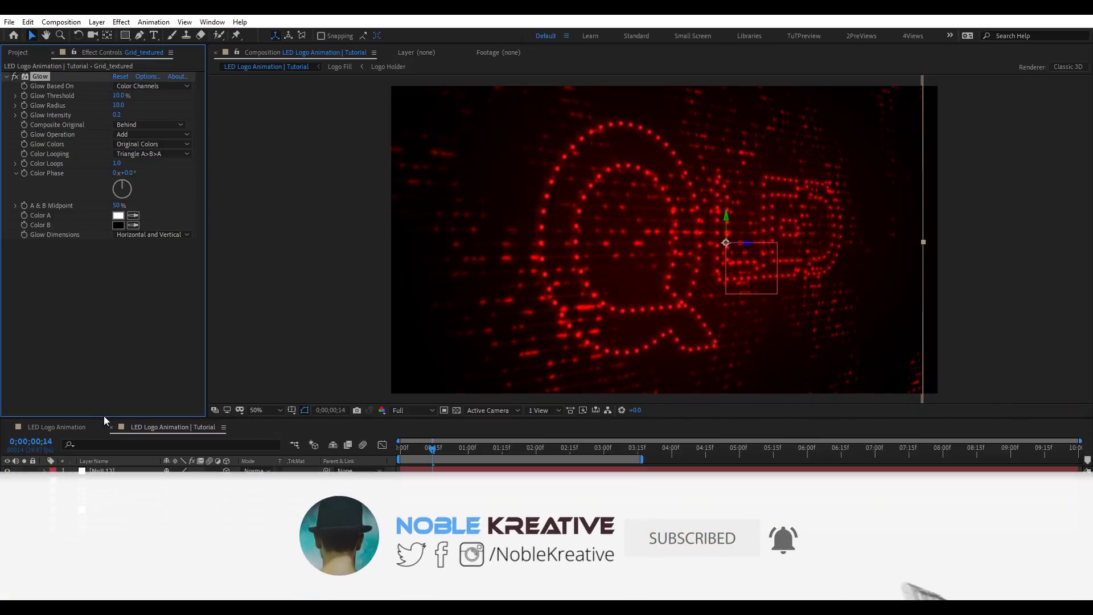
- Try 50% opacity on the Grid_textured layer and settle on 40%
click(170, 509)
text(50)
key(Return)
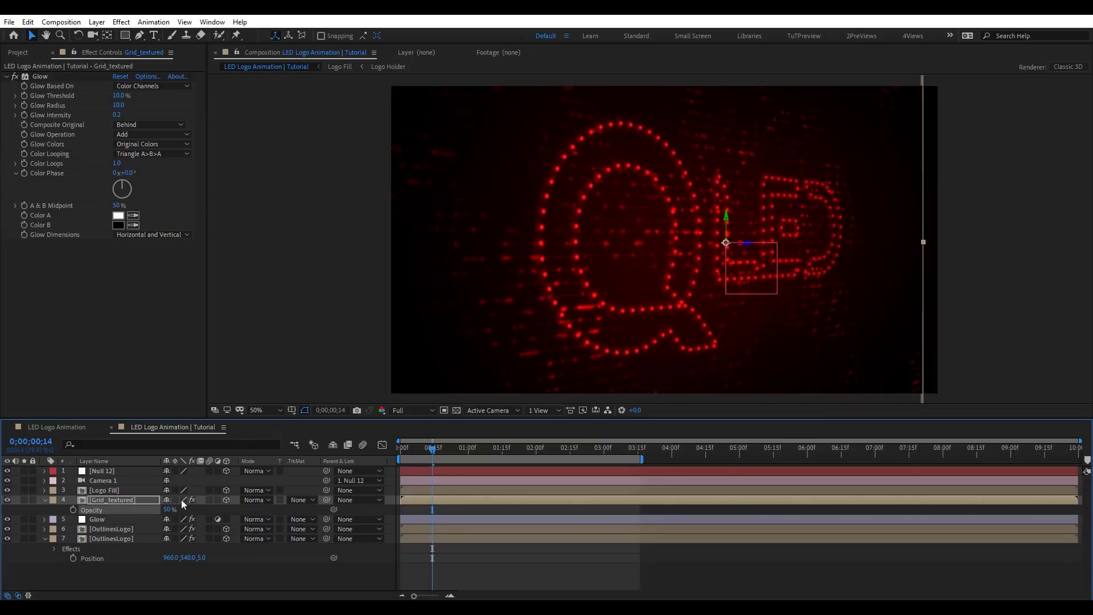
click(170, 511)
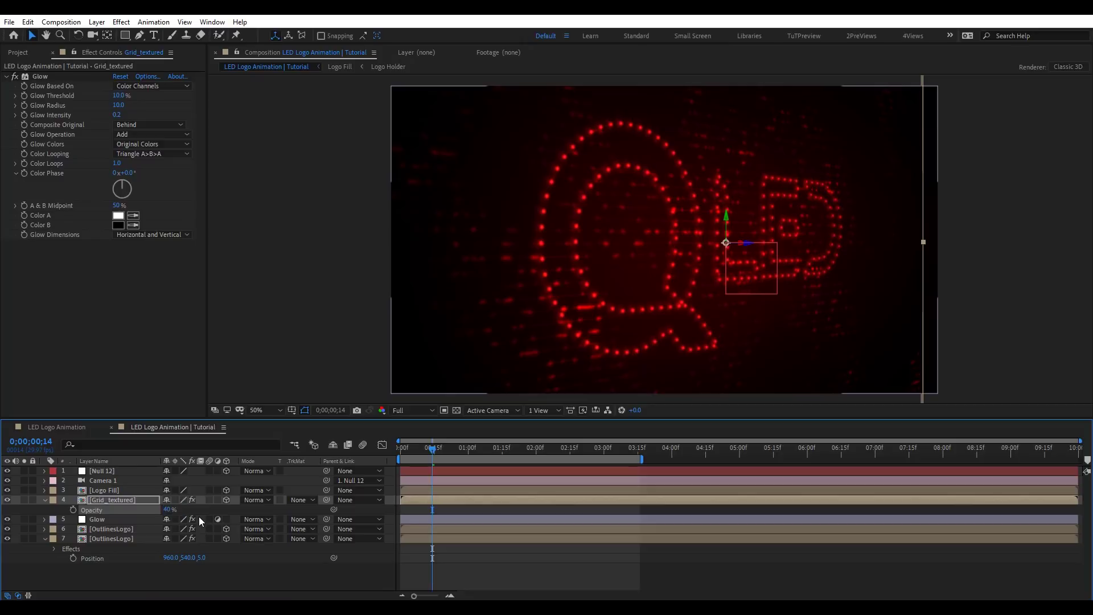
- Switch the composition's 3D view from Active Camera to Front
click(502, 410)
click(484, 453)
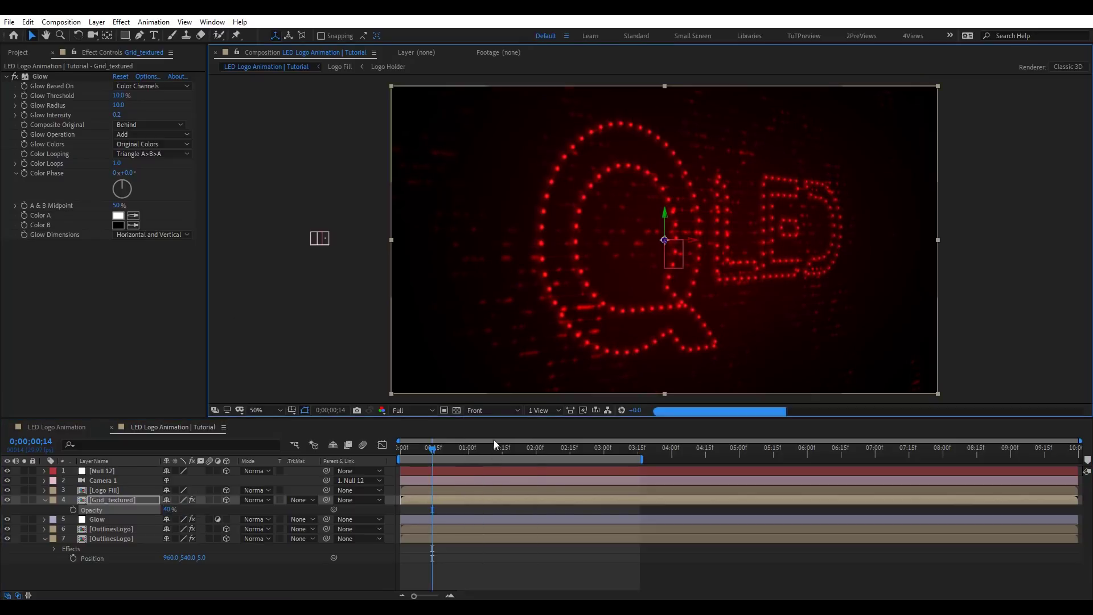
- Add a full-frame elliptical mask to the Grid_textured layer
click(124, 35)
click(169, 60)
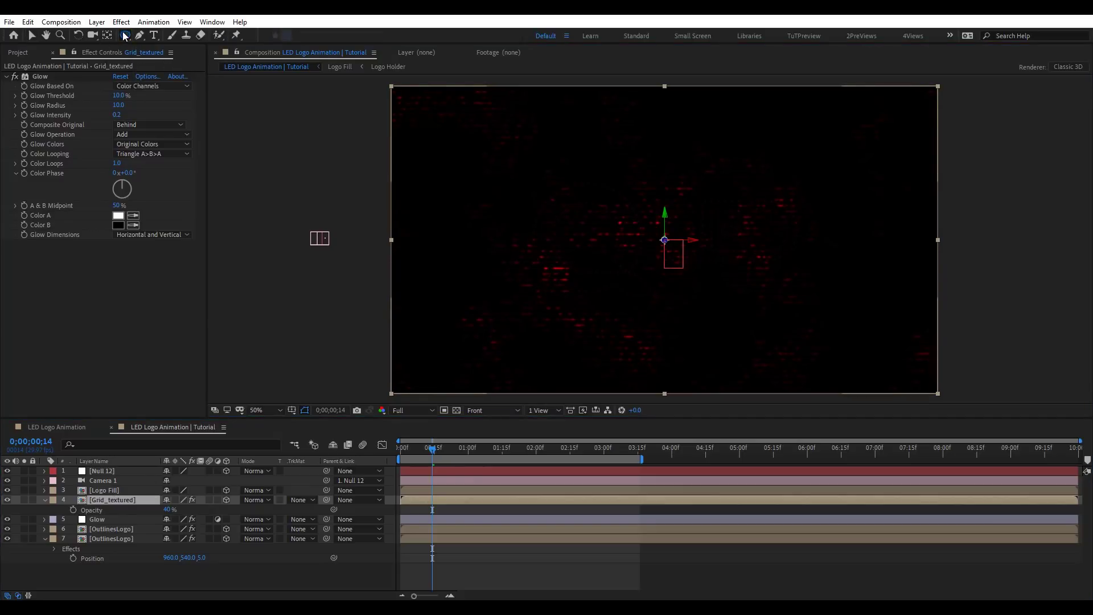
double_click(124, 35)
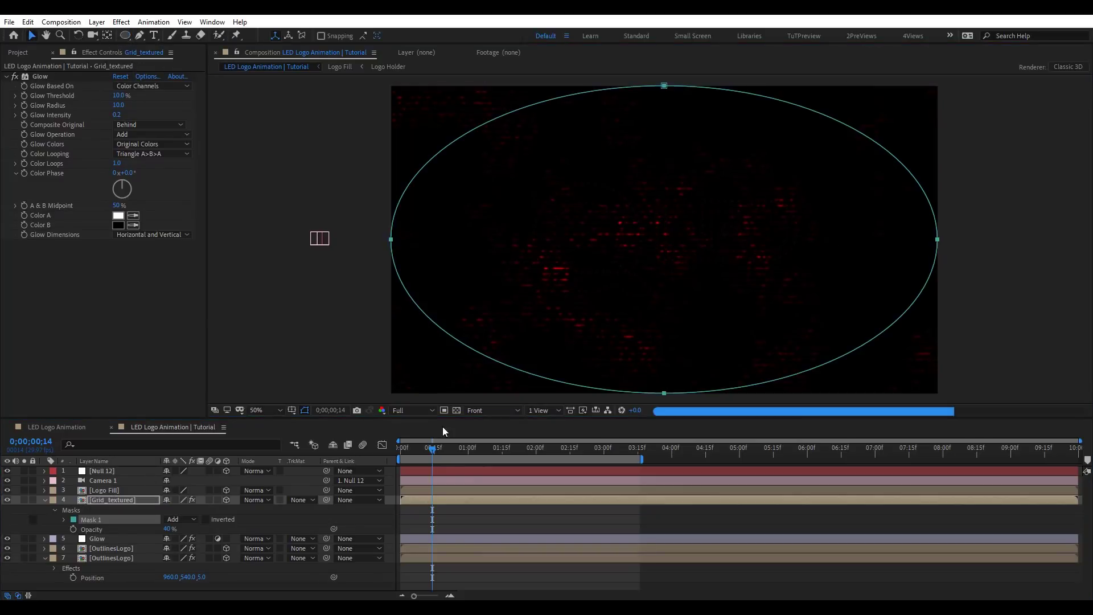
- Feather the Grid_textured layer's mask by 226 pixels and return the 3D view to Active Camera
click(115, 522)
key(m)
key(m)
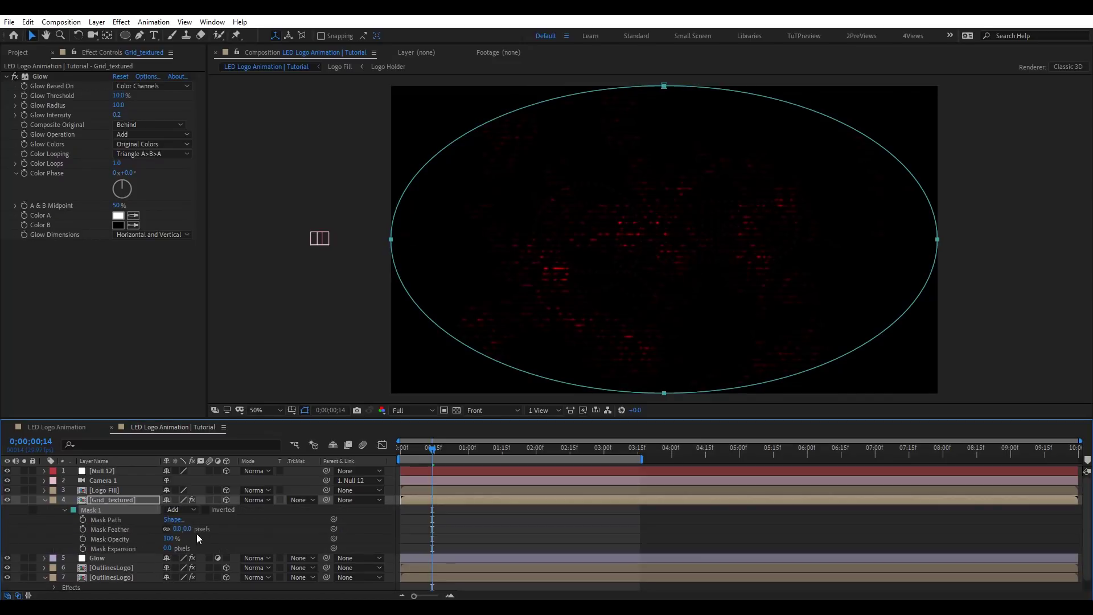
drag(190, 530, 319, 531)
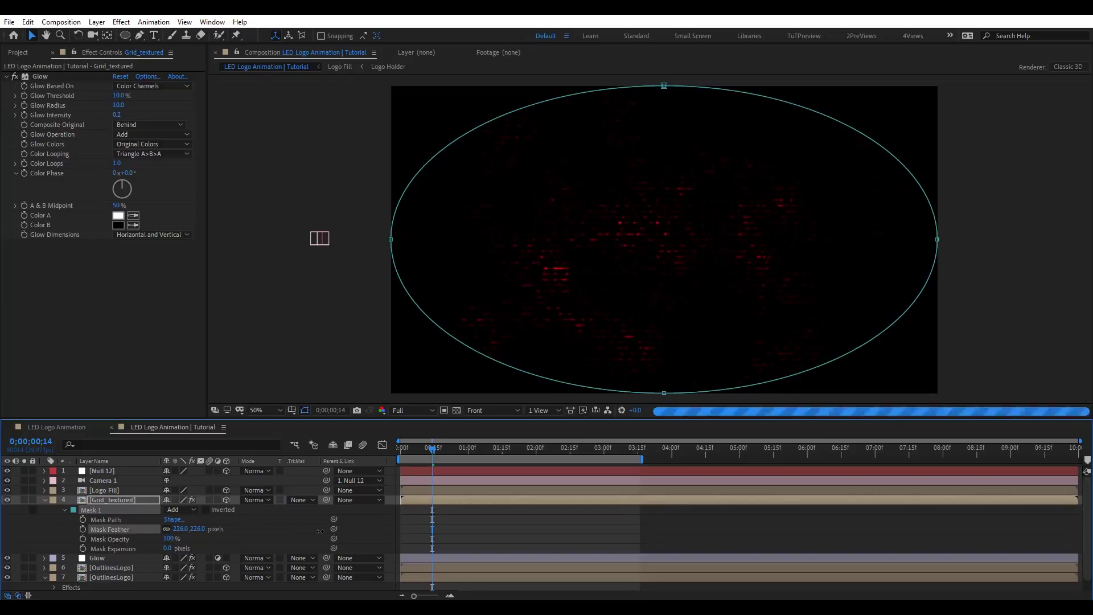
click(493, 410)
click(497, 427)
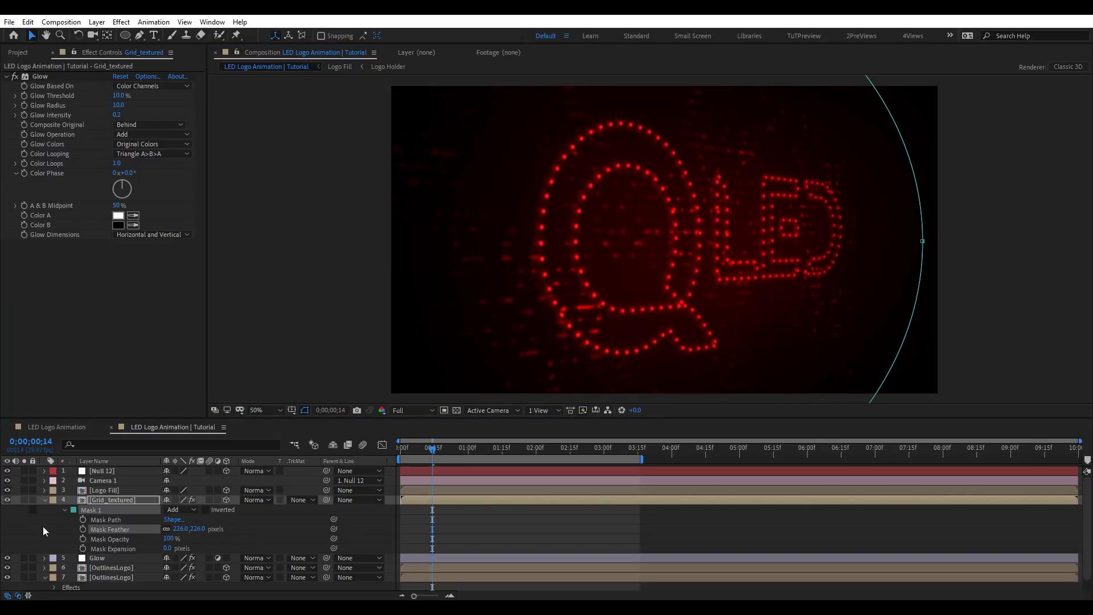
- Set the Grid_textured layer's Z position to 10
key(p)
click(201, 509)
text(10)
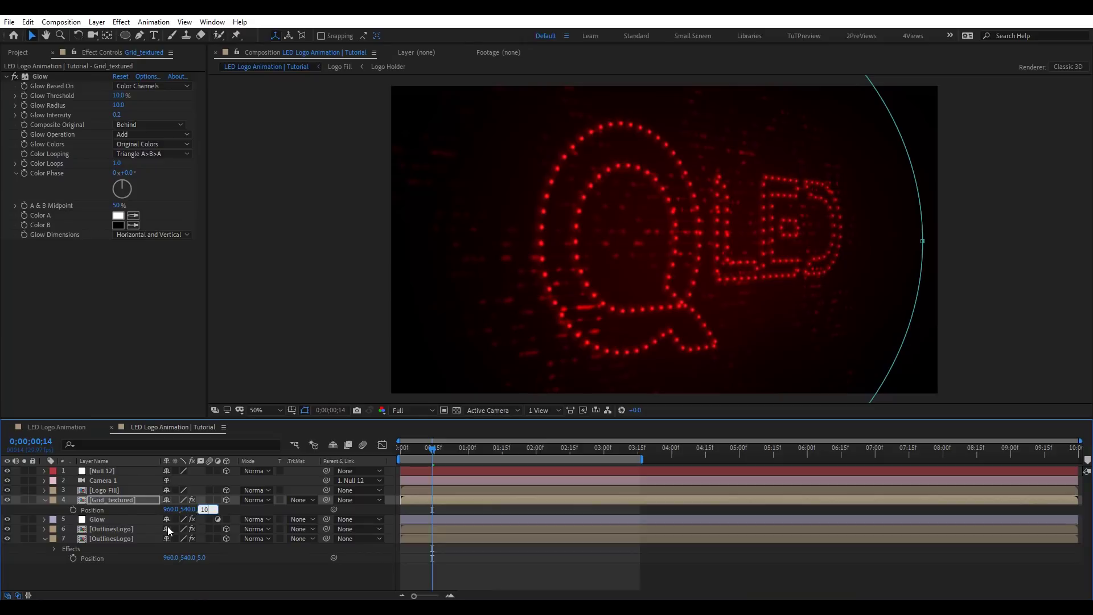
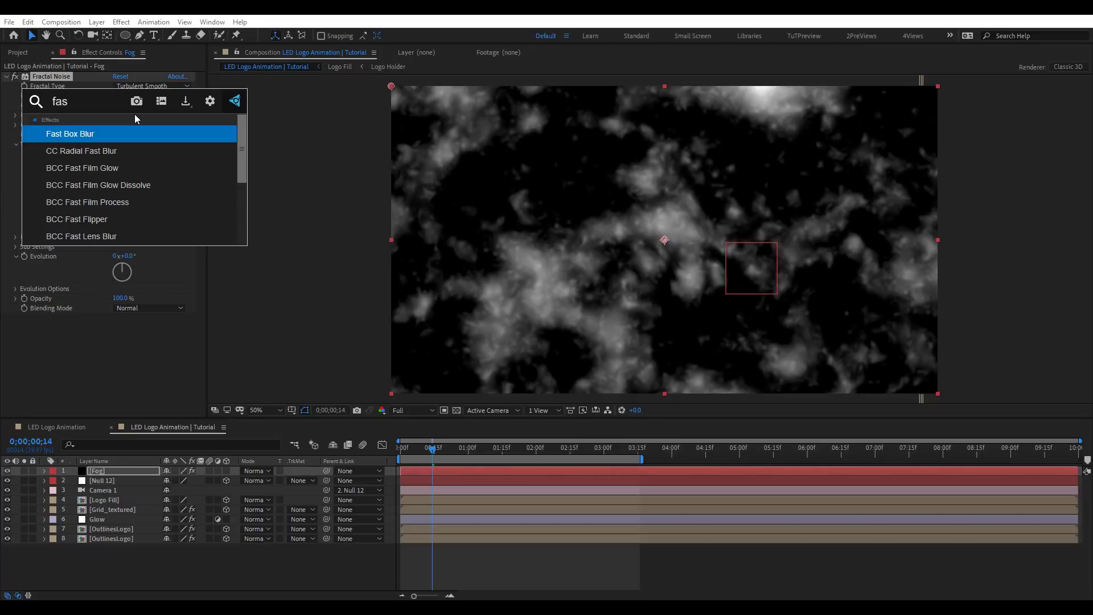
- Apply Fast Box Blur to the Fog layer with Repeat Edge Pixels enabled and a Blur Radius of 36
key(Return)
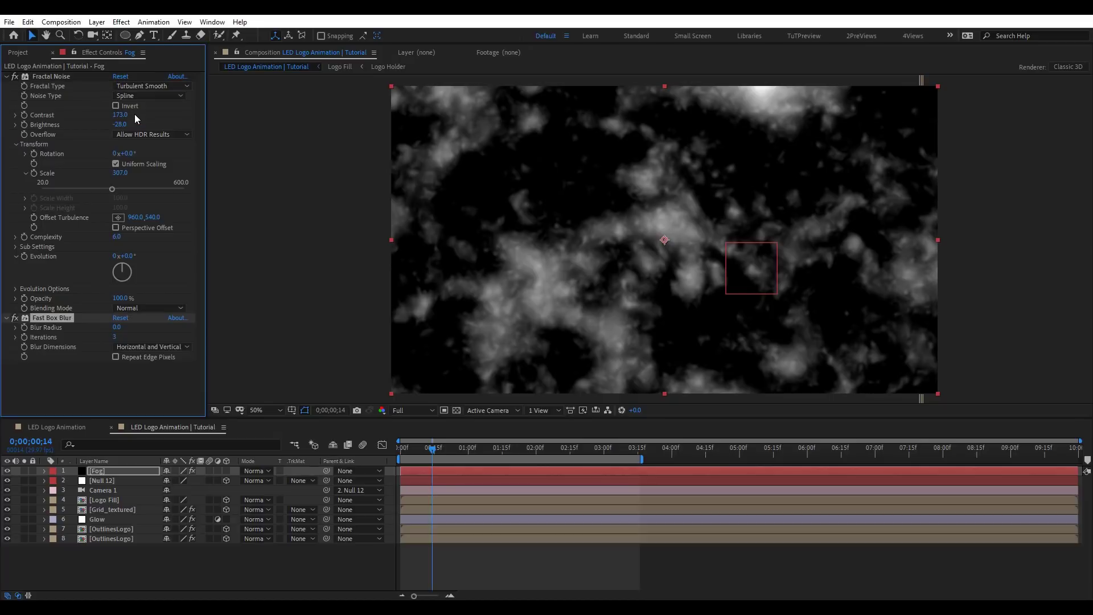
click(131, 356)
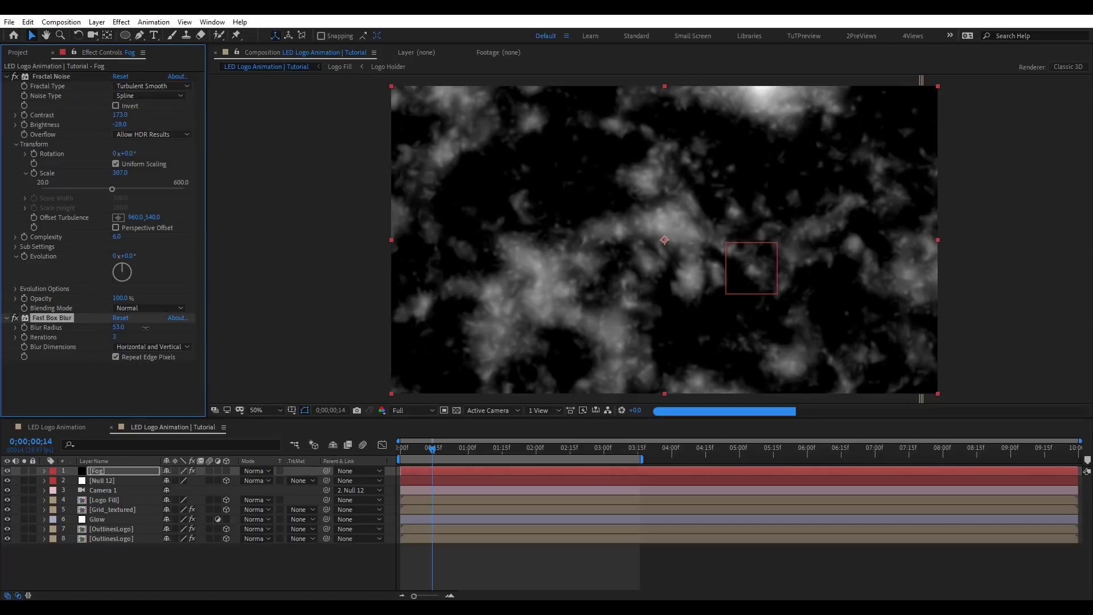
drag(117, 333, 138, 330)
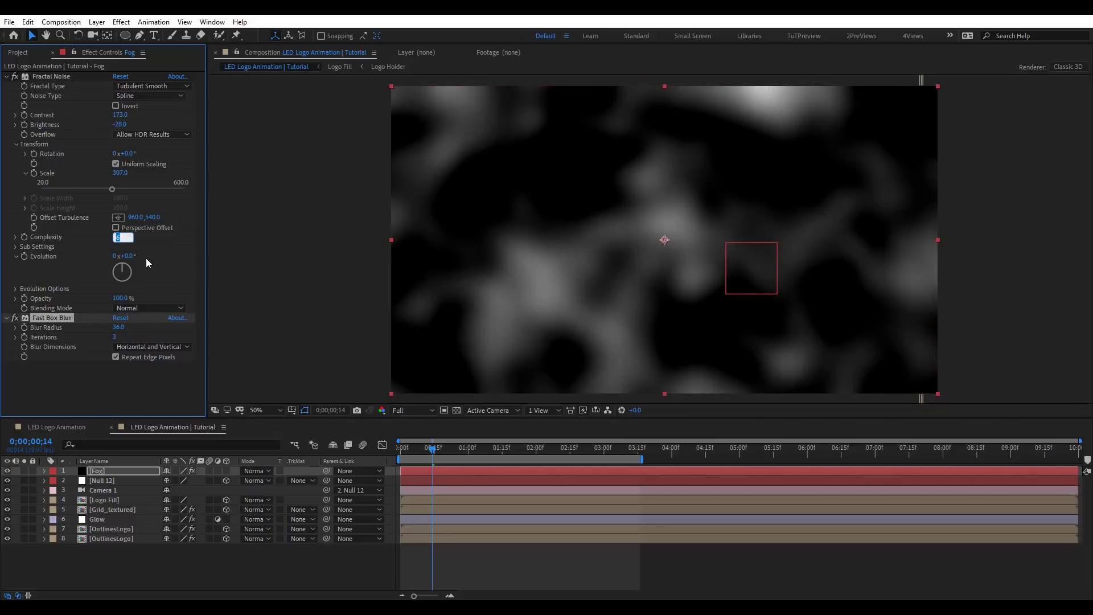
- Try a Fractal Noise Complexity of 2 on the Fog layer, settle on 3, and set Overflow to Soft Clamp
text(2)
key(Return)
click(116, 237)
text(3)
key(Return)
click(163, 134)
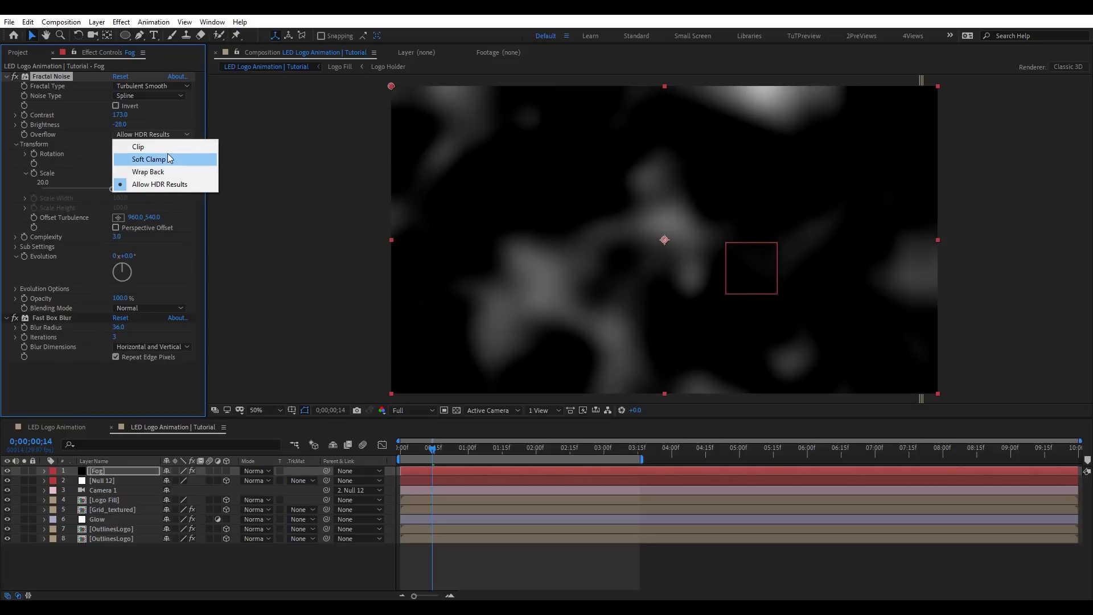
click(147, 160)
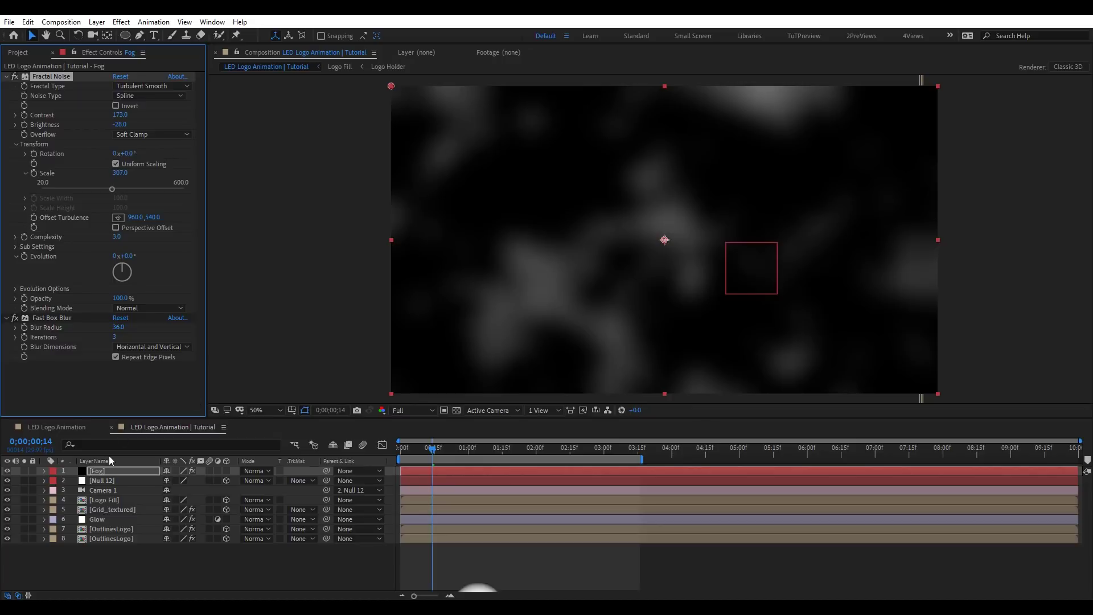
- Apply a Tint effect to the Fog layer and map white to red
key(ctrl+space)
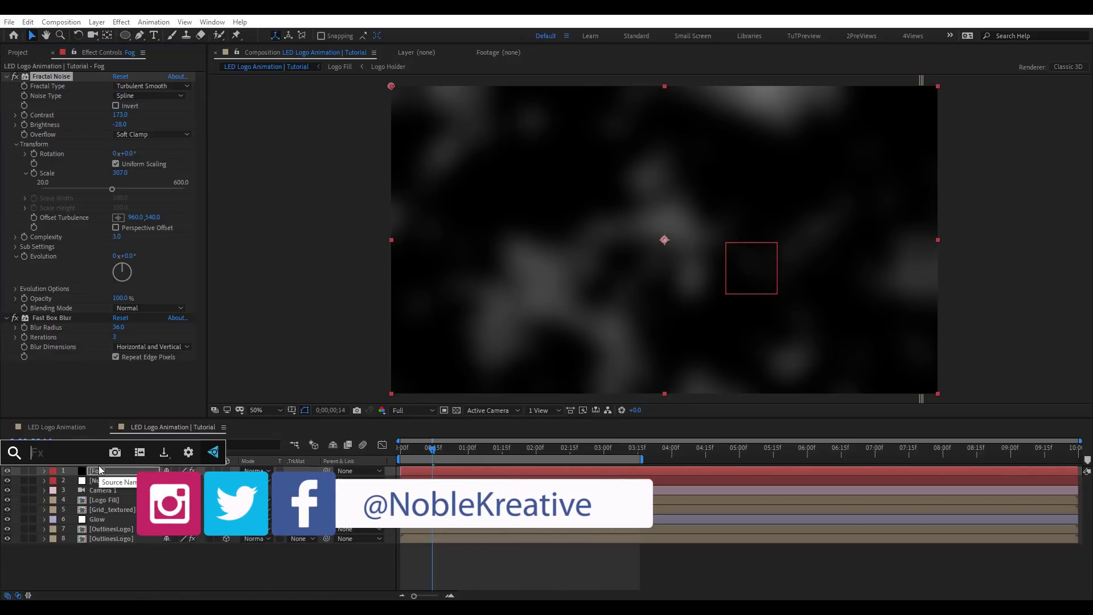
text(tint)
key(Down)
key(Down)
key(Down)
key(Return)
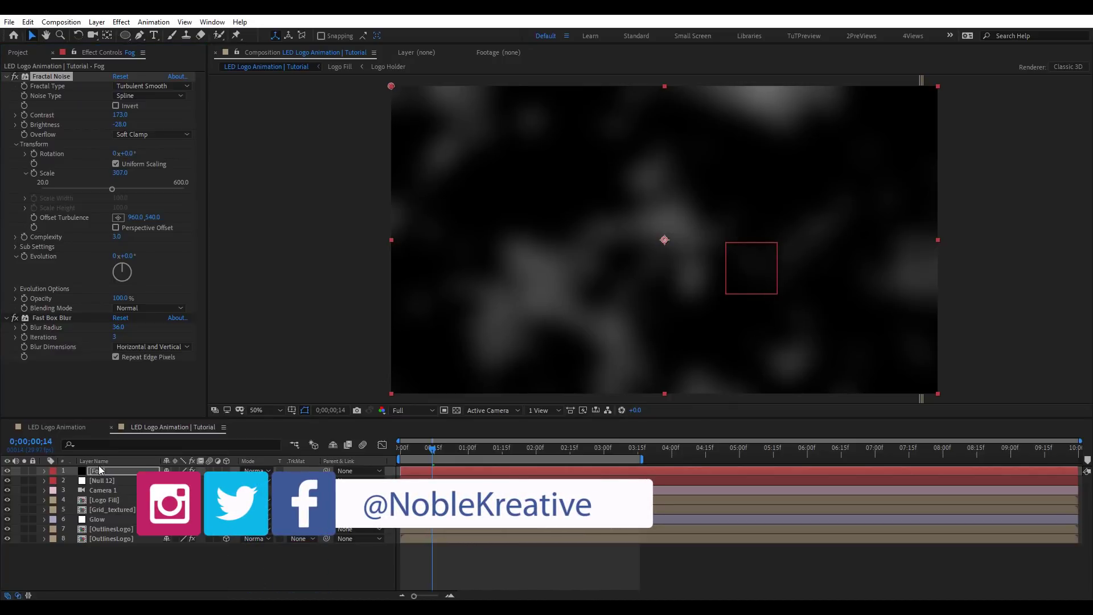
click(118, 385)
click(243, 365)
click(366, 362)
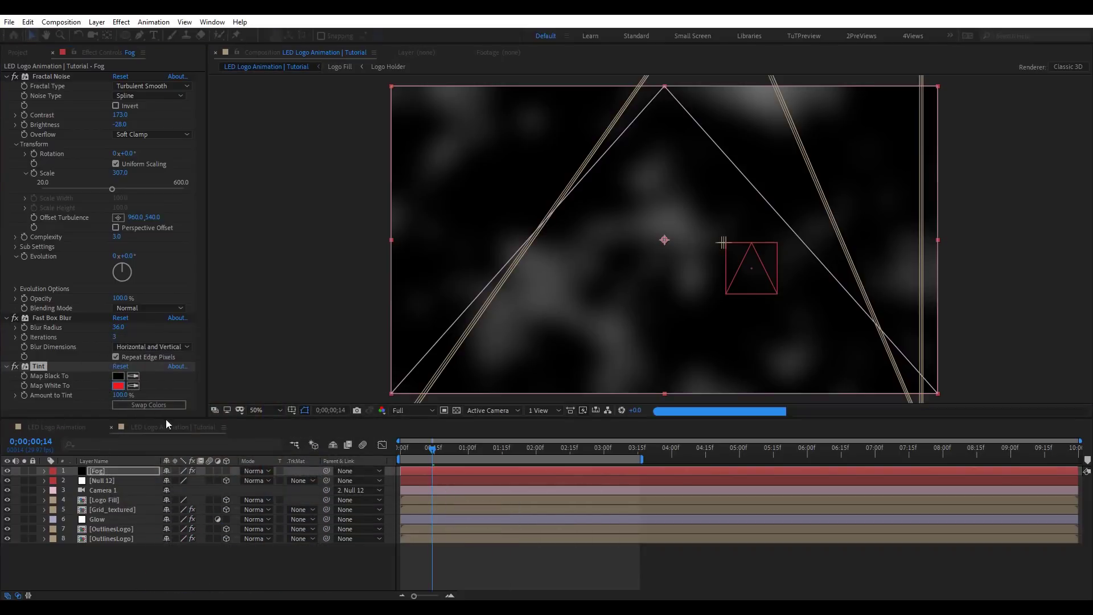
- Set the Fog layer's blending mode to Add and turn it into a 3D layer
click(263, 471)
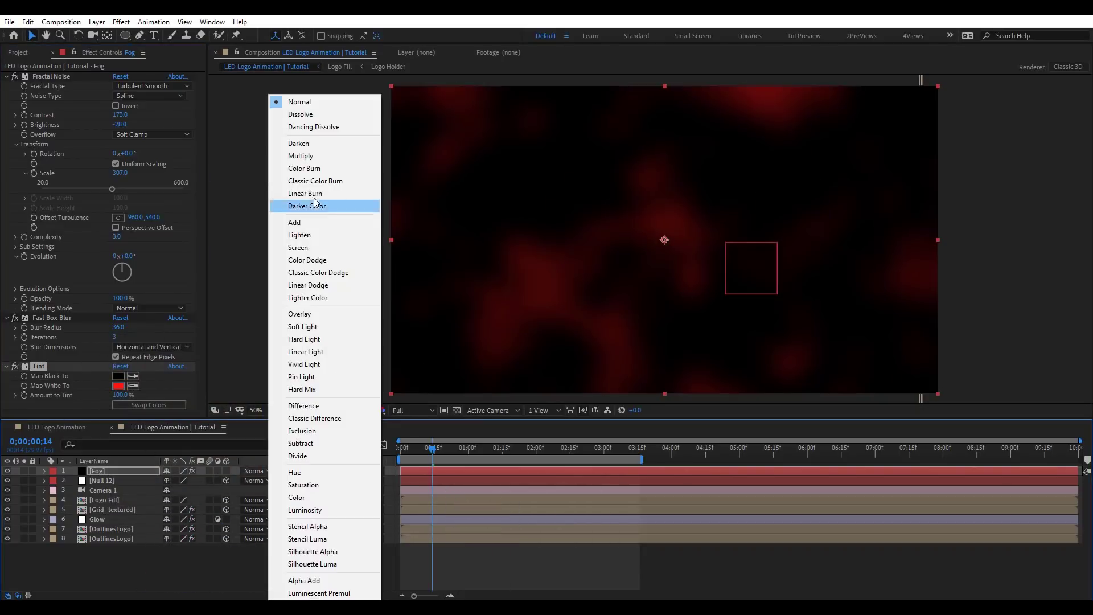
click(320, 223)
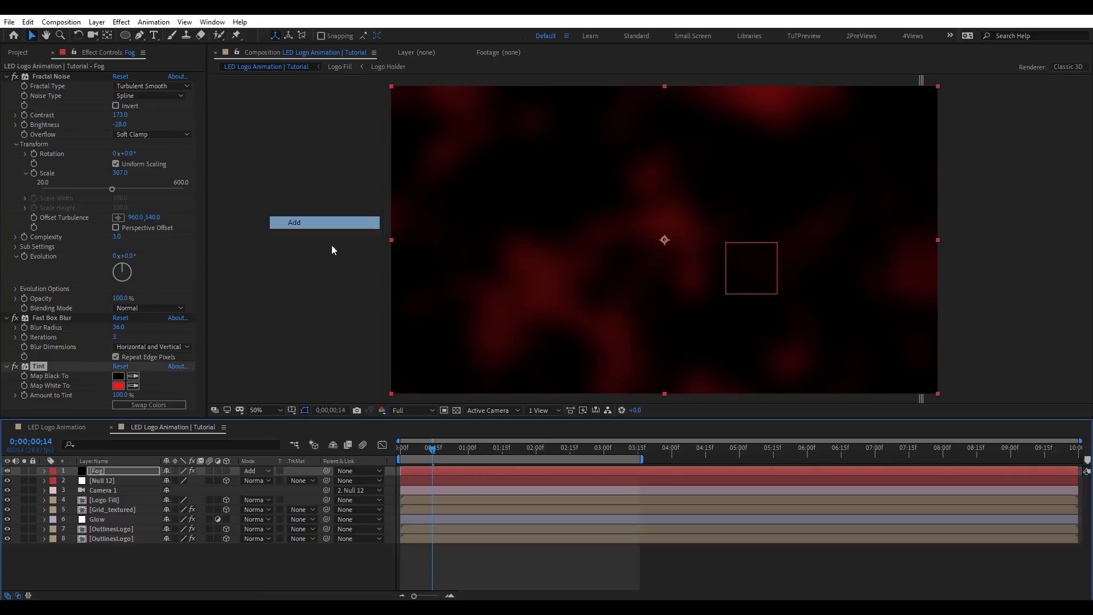
click(114, 471)
click(226, 471)
- Enlarge the Fog layer and push it back in depth, trying a Z position of 5 and settling on 40
key(s)
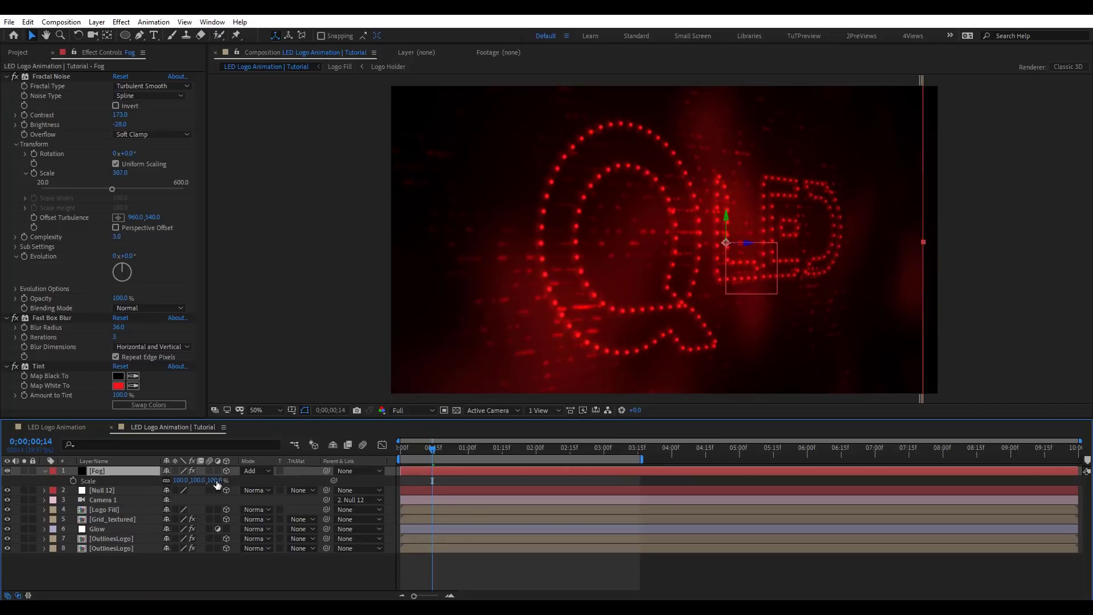
drag(390, 480, 248, 478)
key(p)
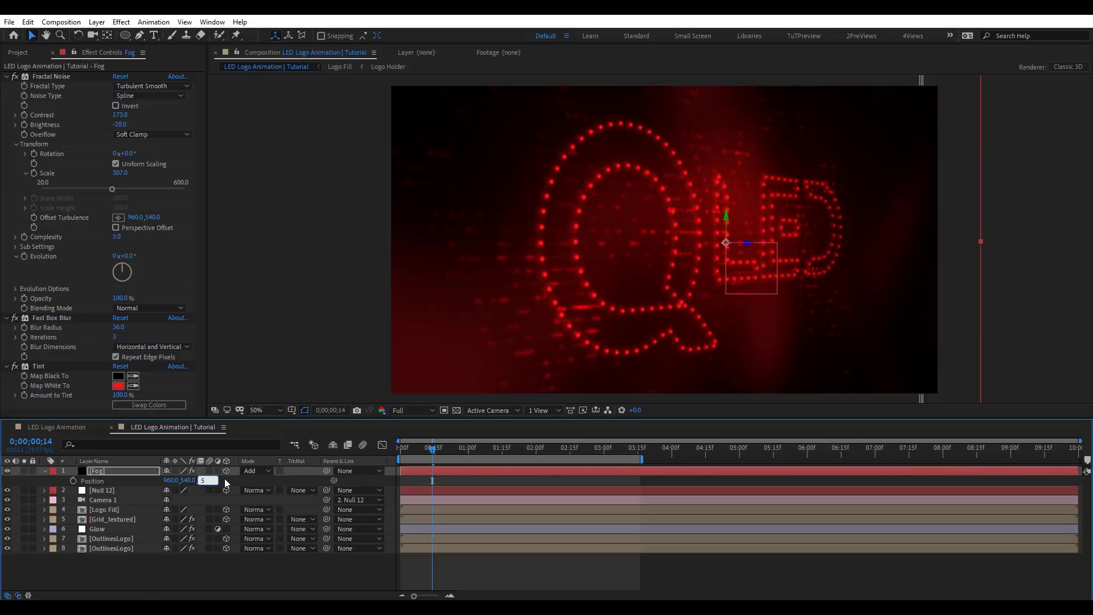
text(5)
key(Return)
drag(184, 480, 281, 491)
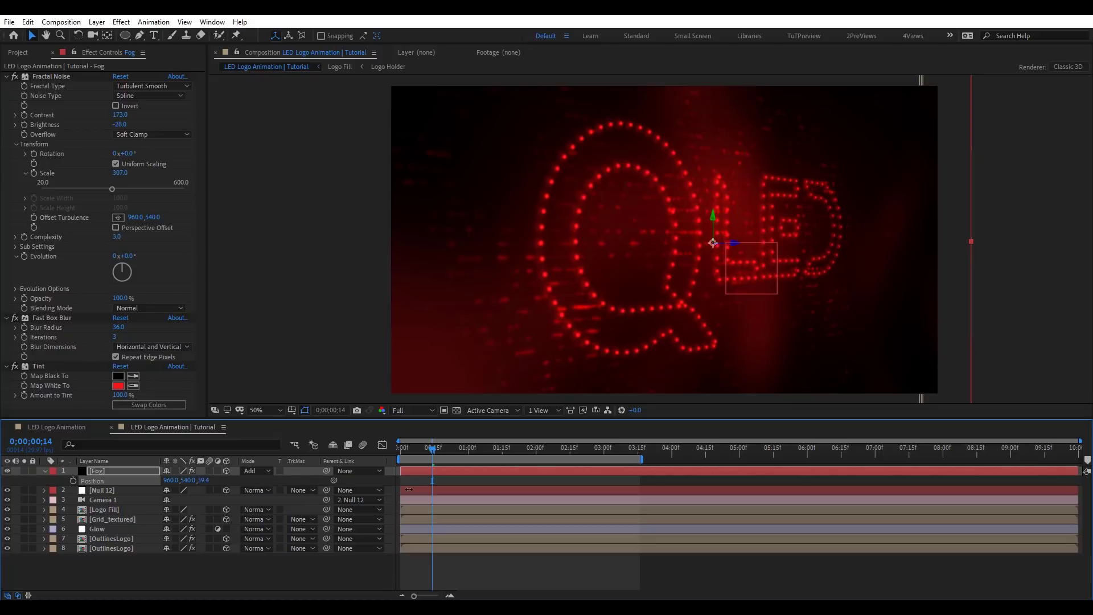
- Compare the composition with and without the Fog layer, then deselect the layer and collapse its properties
click(7, 471)
click(8, 472)
click(8, 472)
click(7, 471)
click(8, 472)
click(7, 471)
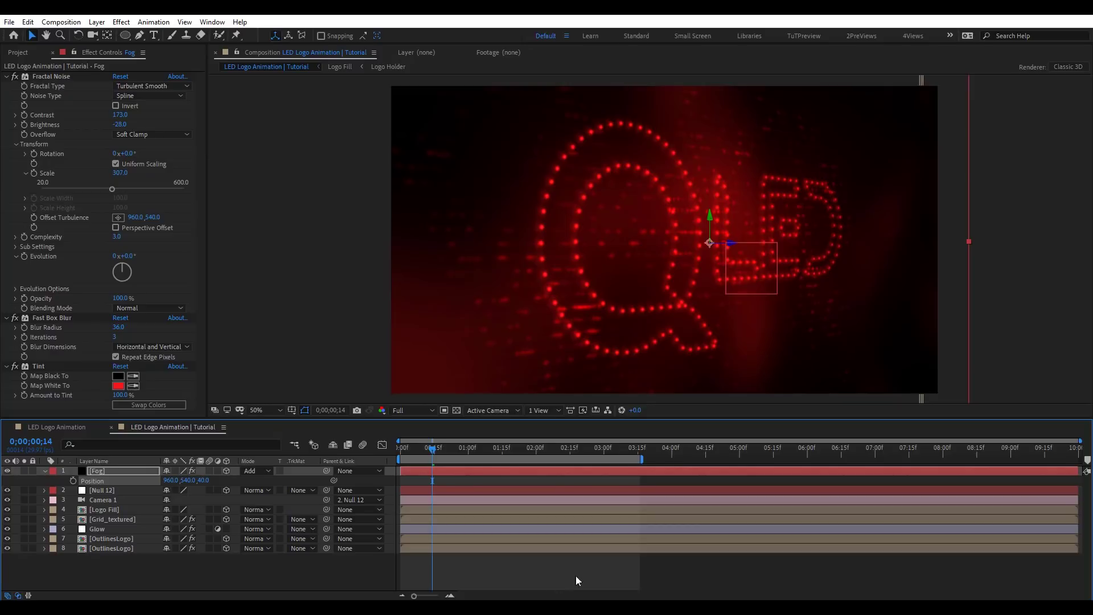
key(F2)
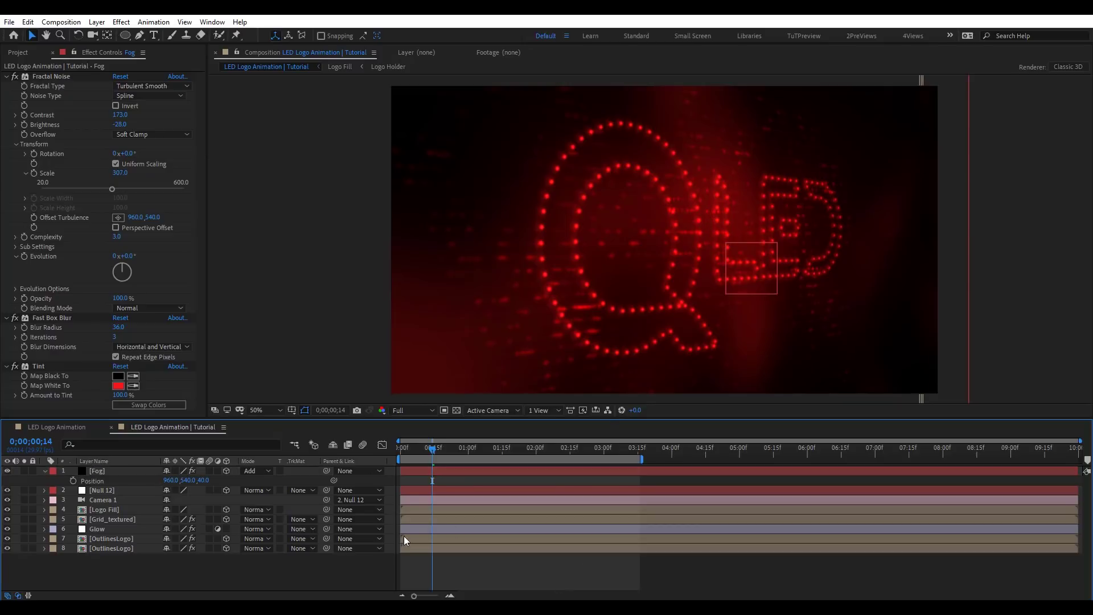
click(46, 472)
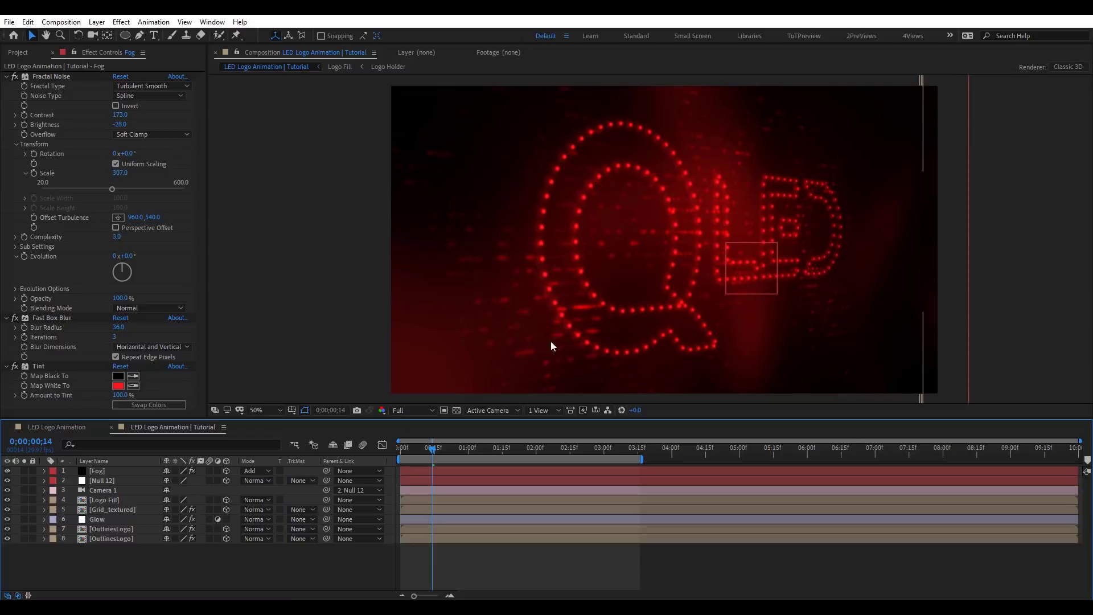
- Create an adjustment layer above all the others and name it DOF
key(ctrl+alt+y)
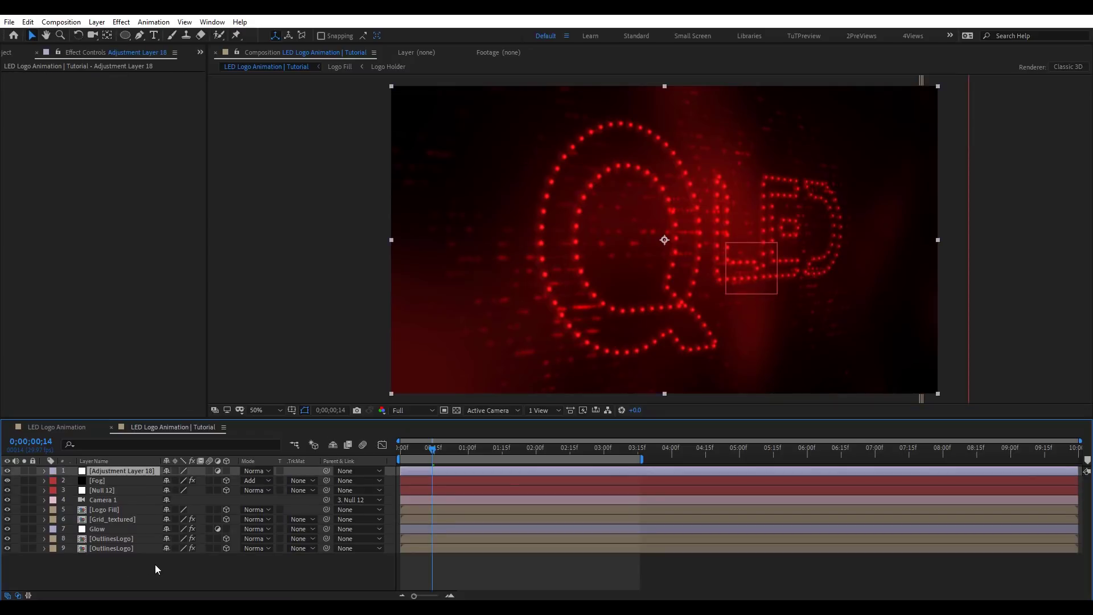
key(Return)
text(DOF)
key(Return)
- Apply the Camera Lens Blur effect to the DOF adjustment layer
key(ctrl+space)
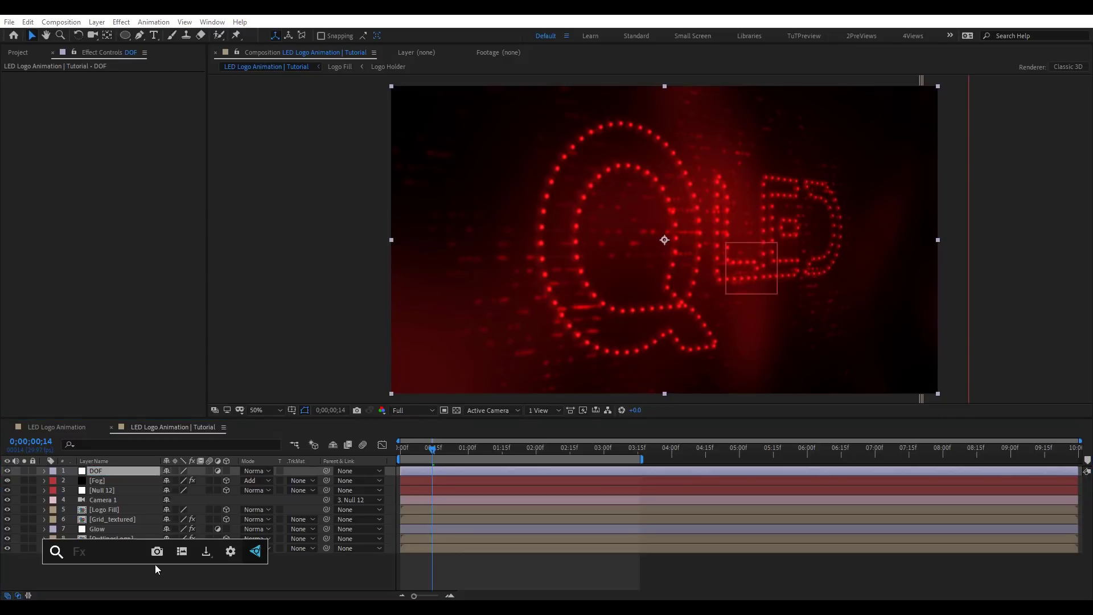
text(camera l)
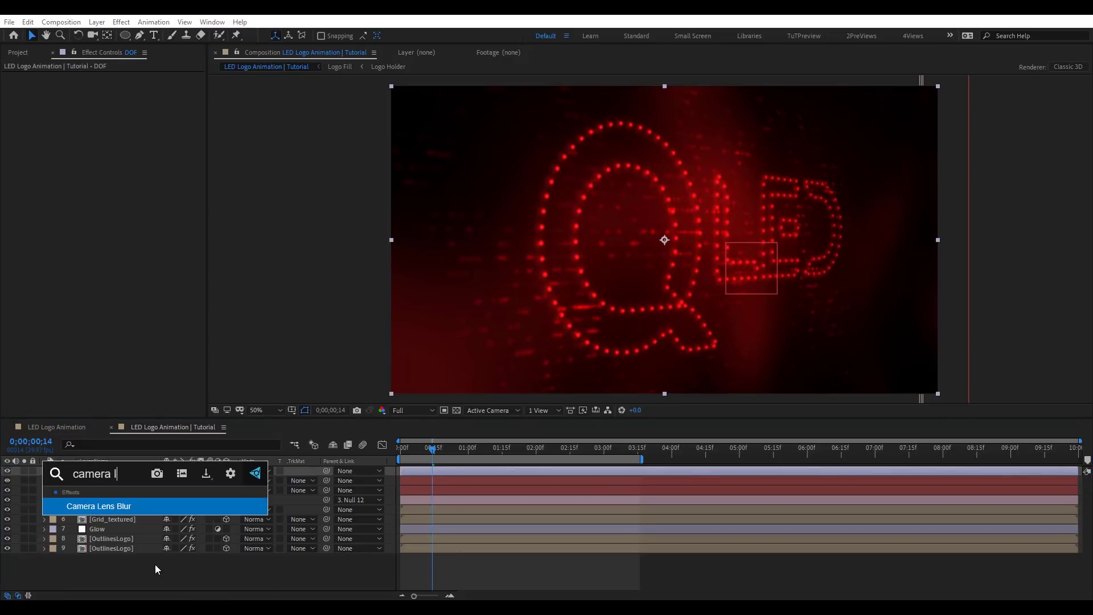
key(Return)
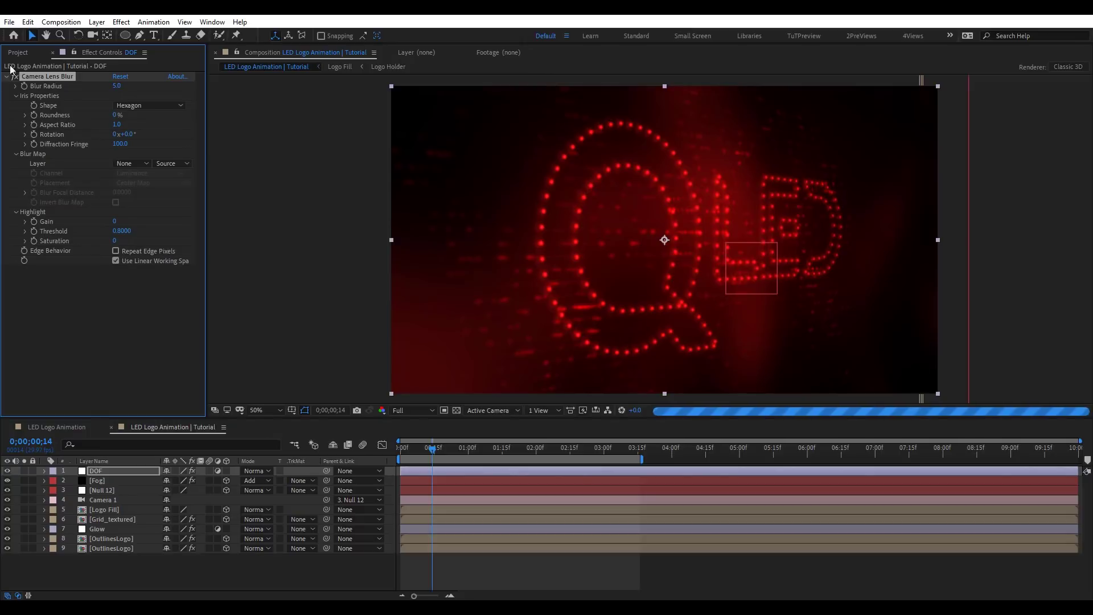
- Examine the animated gradient in the Map 1 composition and its Gradient Ramp settings
click(18, 52)
double_click(46, 210)
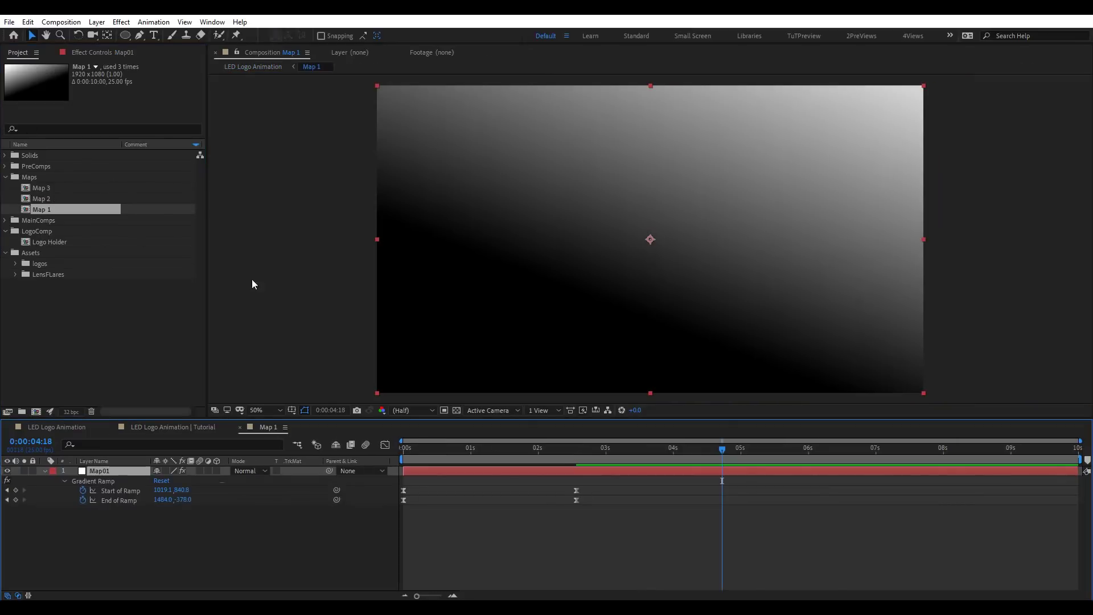
drag(522, 452, 397, 474)
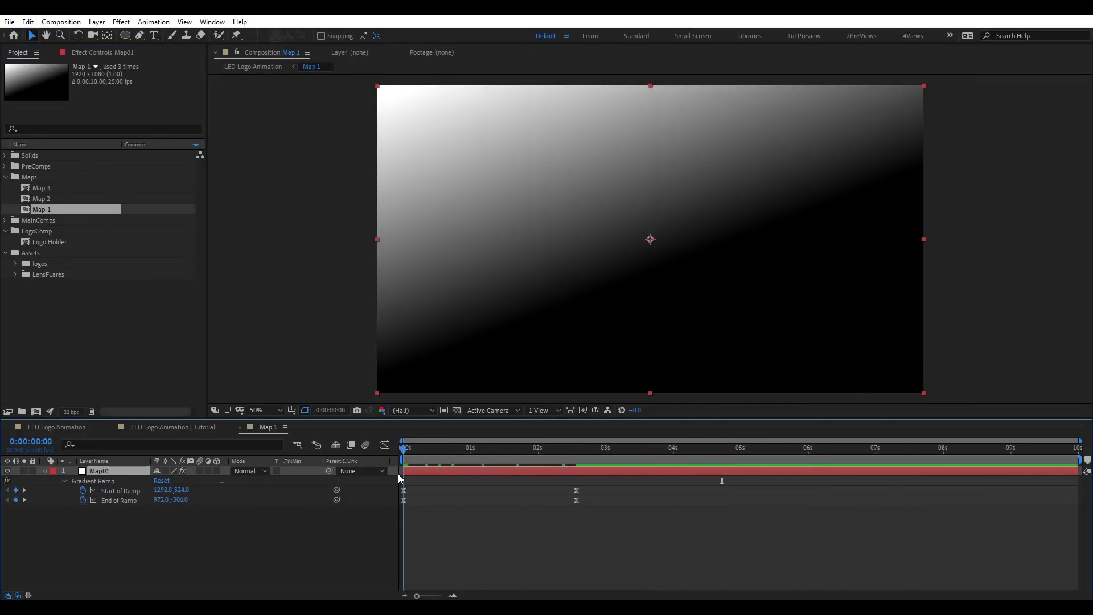
click(111, 52)
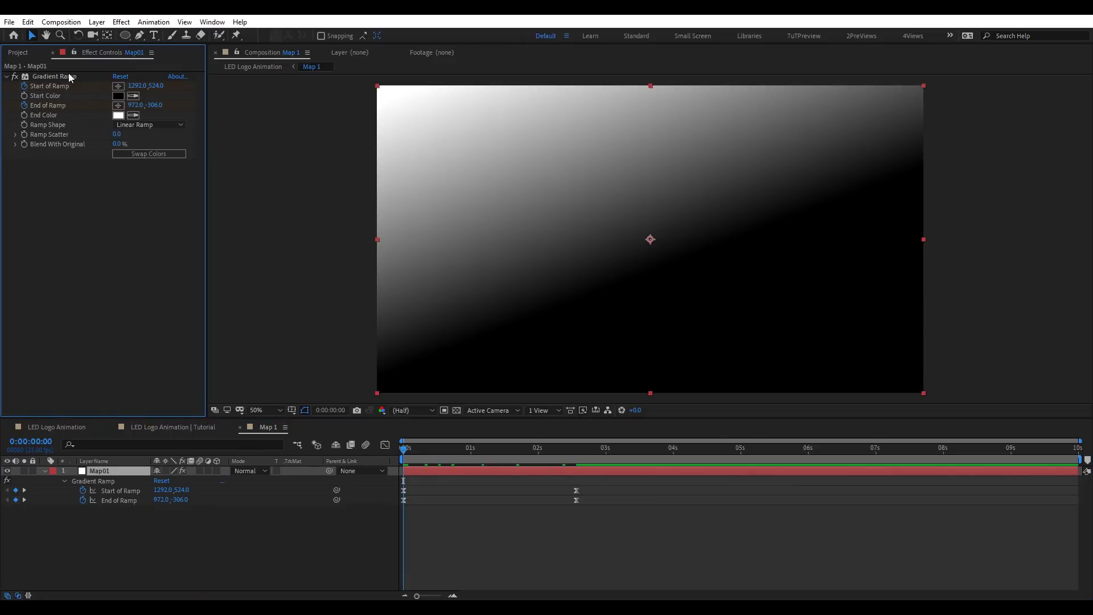
mouse_move(435, 445)
mouse_down()
mouse_move(679, 433)
mouse_move(522, 457)
mouse_move(436, 450)
mouse_up()
- Examine the animated masks in the Map 2 and Map 3 compositions
click(33, 51)
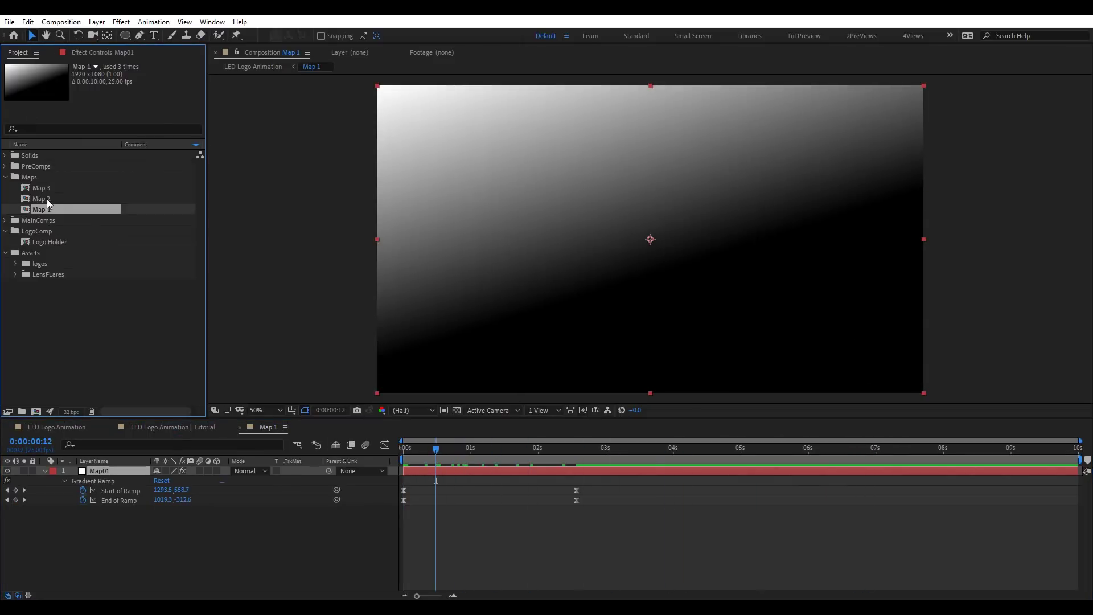
double_click(62, 199)
drag(436, 453, 706, 460)
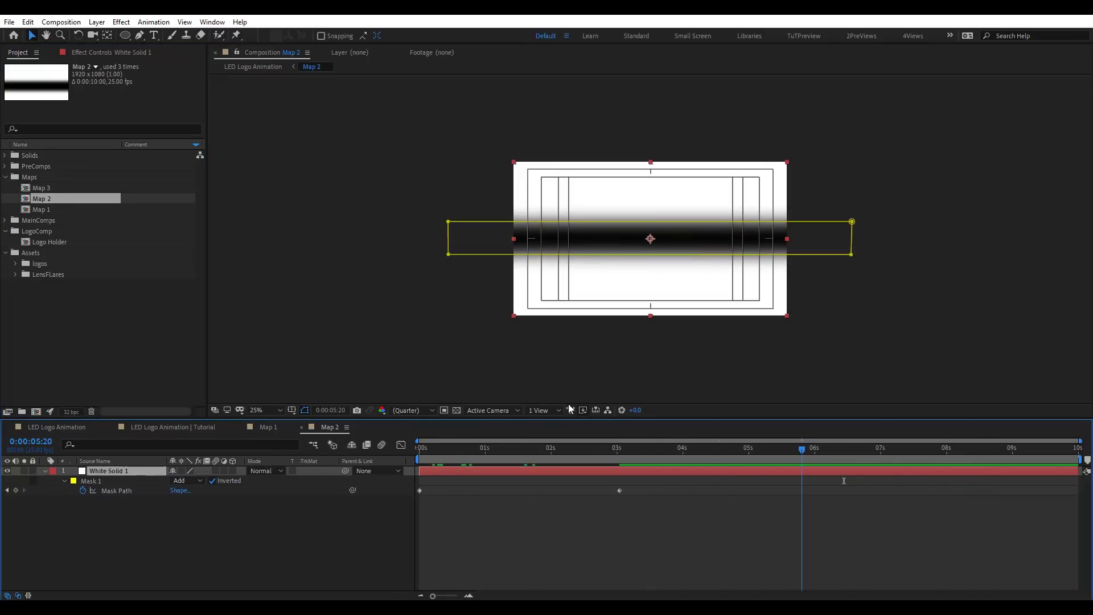
double_click(60, 187)
drag(541, 446, 490, 456)
drag(418, 483, 738, 481)
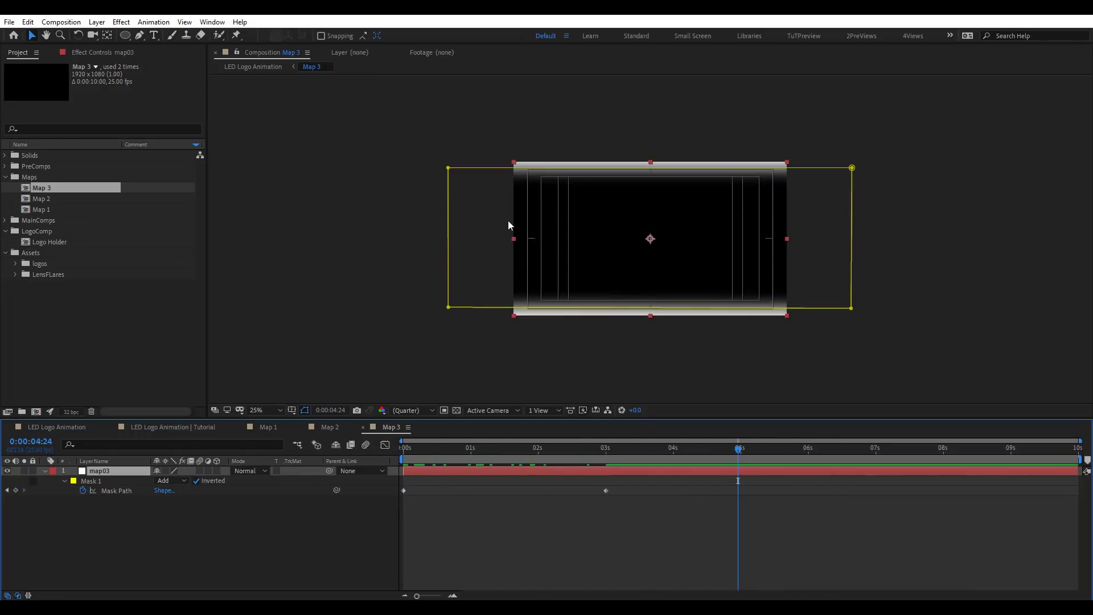
- Add Map 2 as a hidden layer above DOF in the LED Logo Animation | Tutorial composition and reselect the DOF layer
click(172, 427)
drag(40, 198, 67, 476)
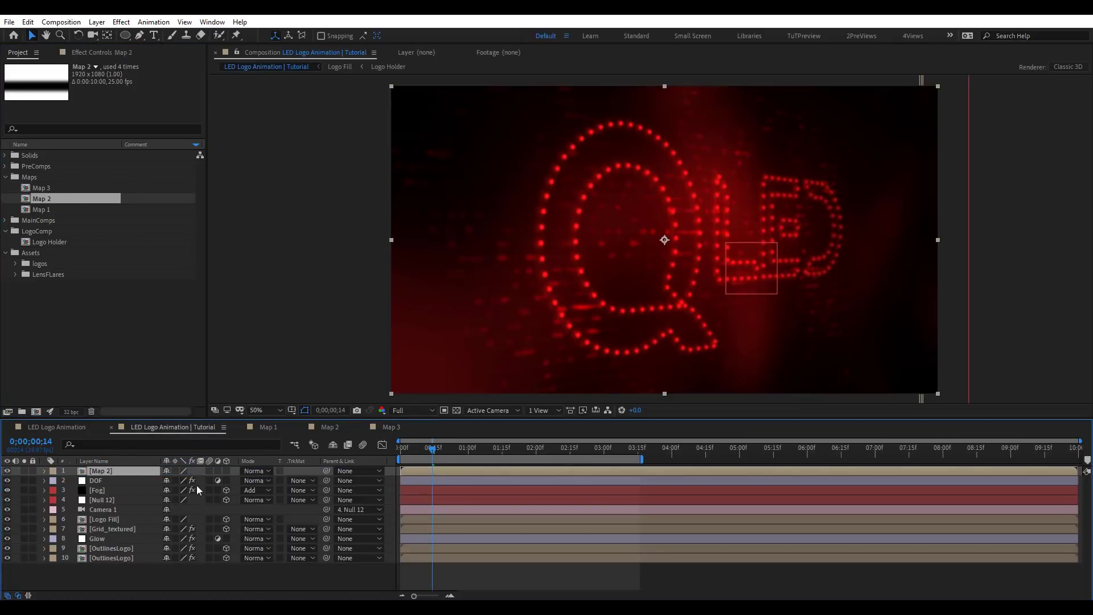
click(8, 471)
click(117, 479)
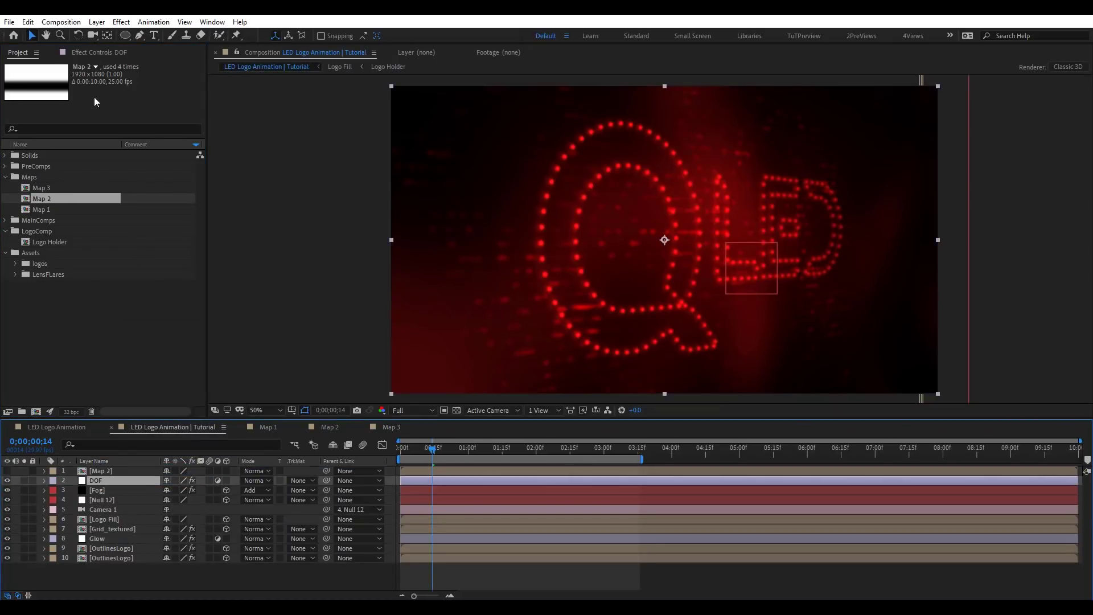
- Use Map 2 as the blur map layer of the DOF layer's Camera Lens Blur and set its Blur Radius to 30
click(99, 52)
click(132, 163)
click(172, 189)
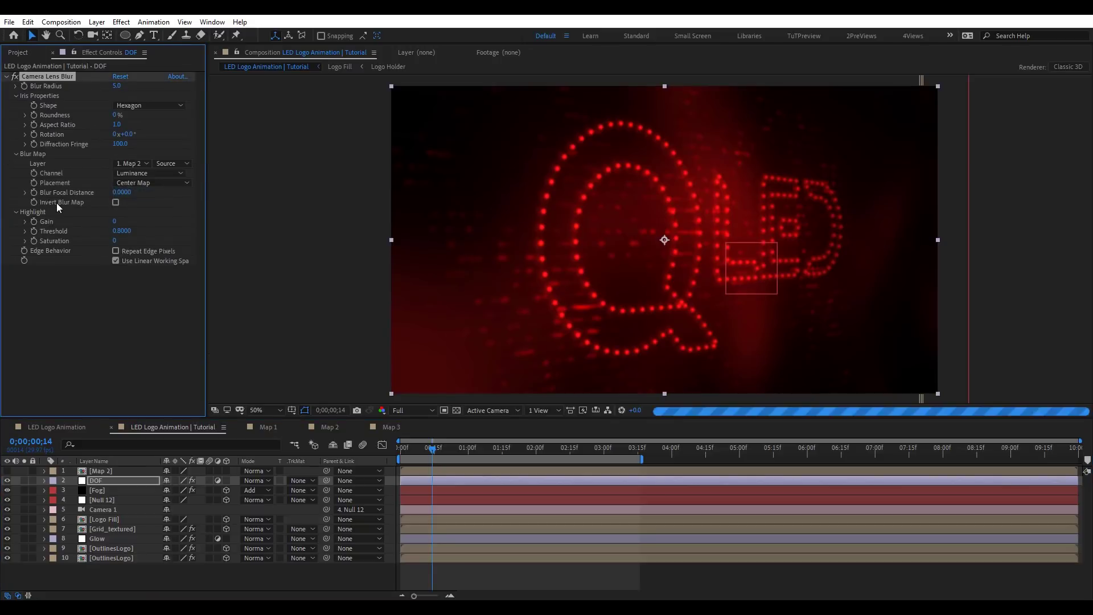
click(116, 86)
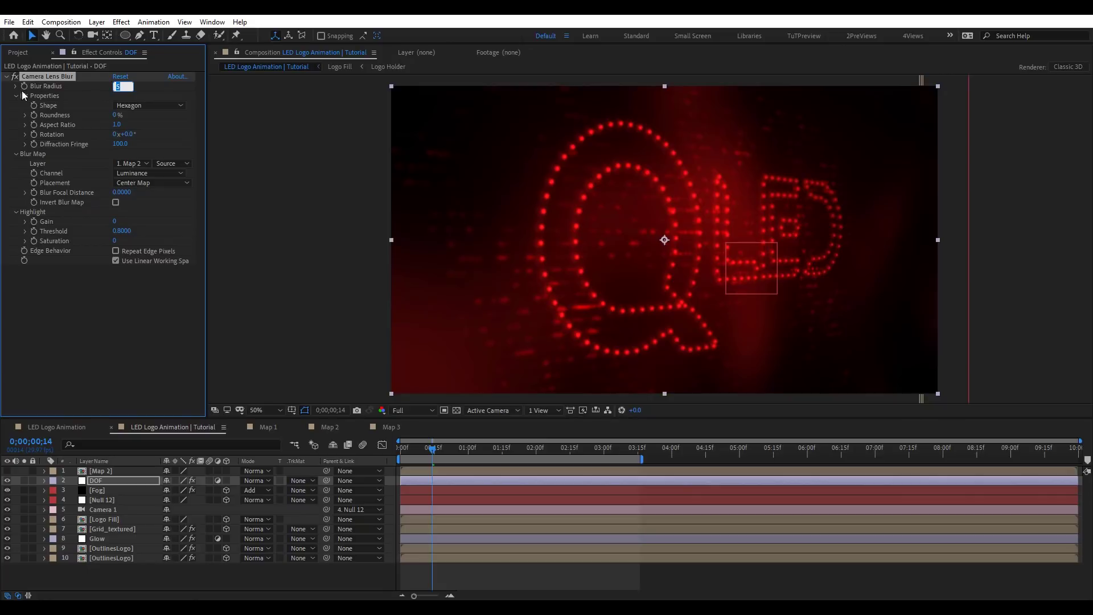
text(30)
key(Return)
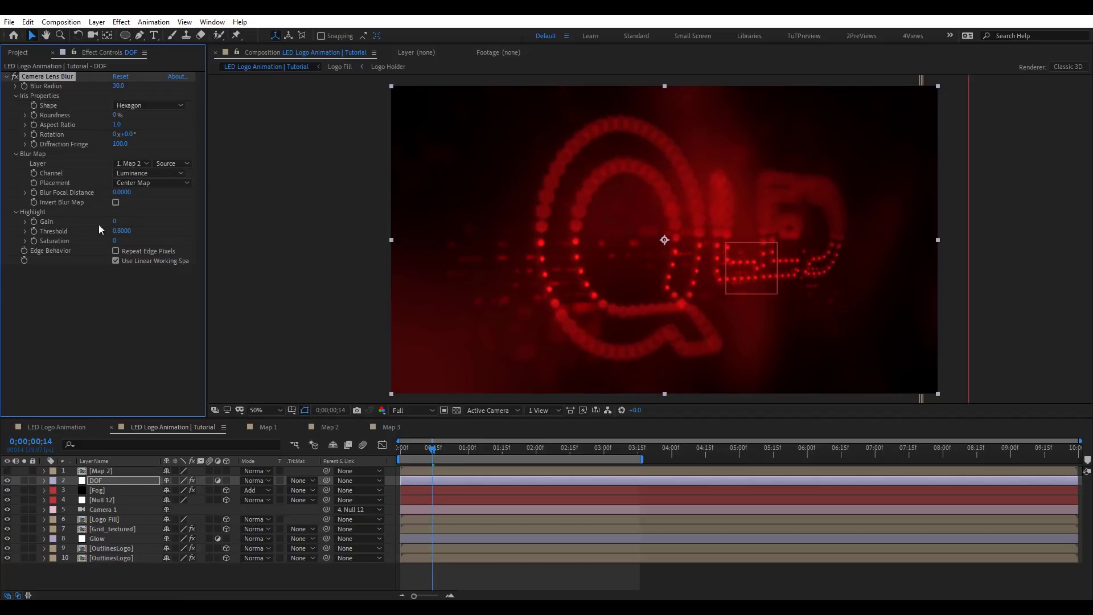
- Set the Camera Lens Blur highlight Gain to 18 and its iris Shape to Decagon
drag(116, 225, 119, 224)
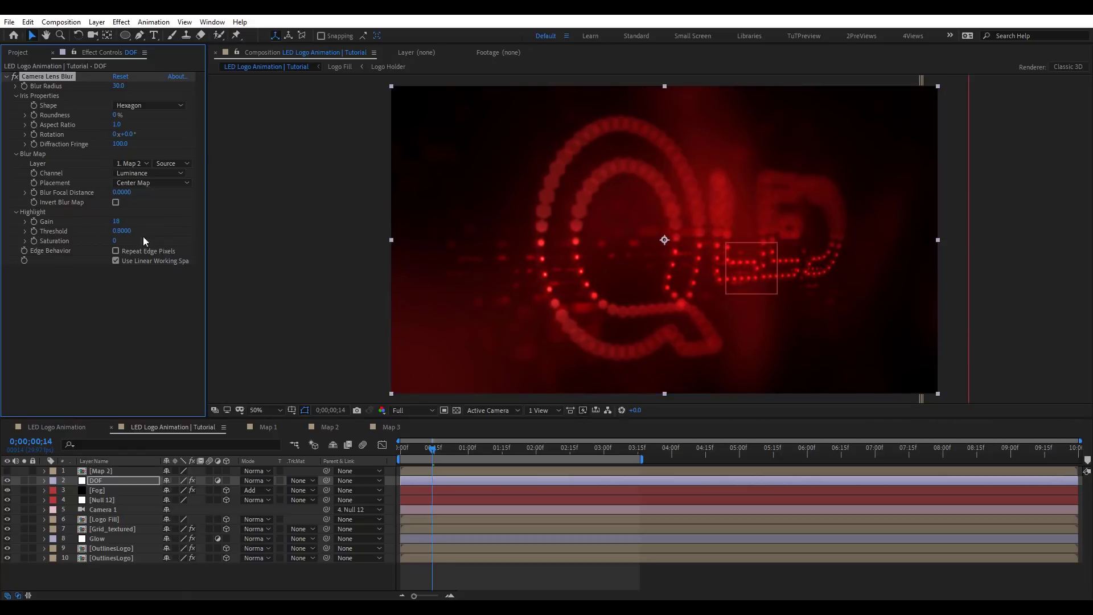
click(115, 203)
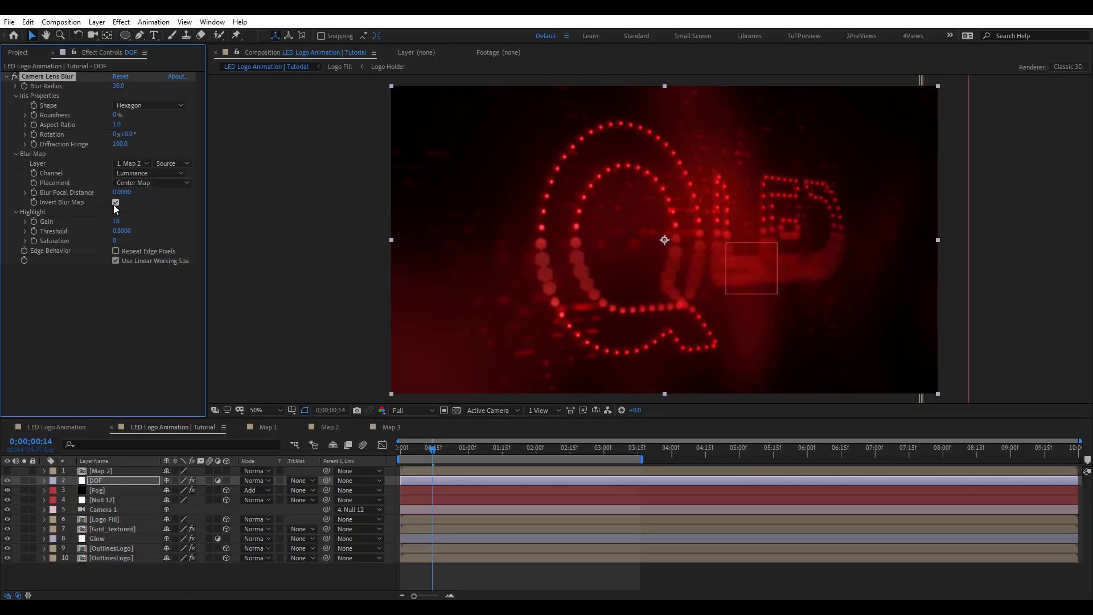
click(141, 106)
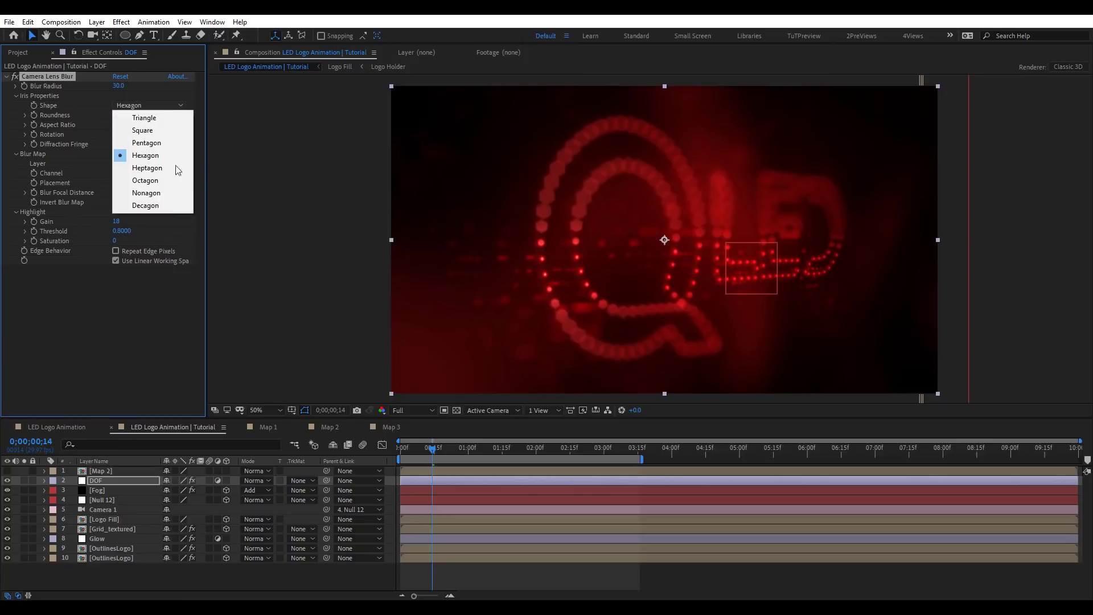
click(149, 205)
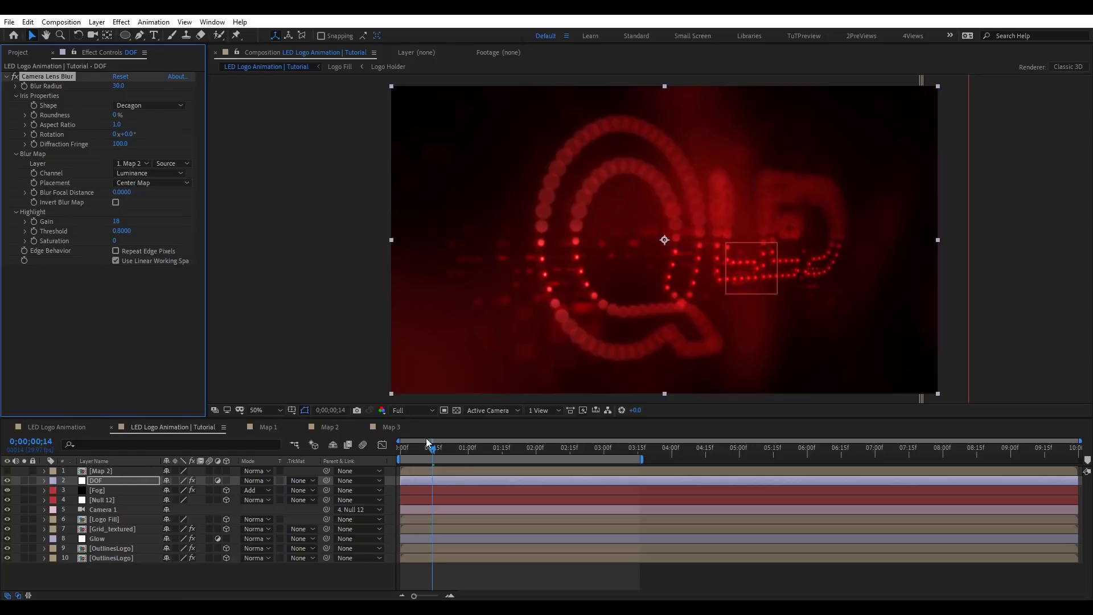
- Preview the map-driven blur from the start of the timeline up to 0;00;01;29
drag(431, 453, 330, 457)
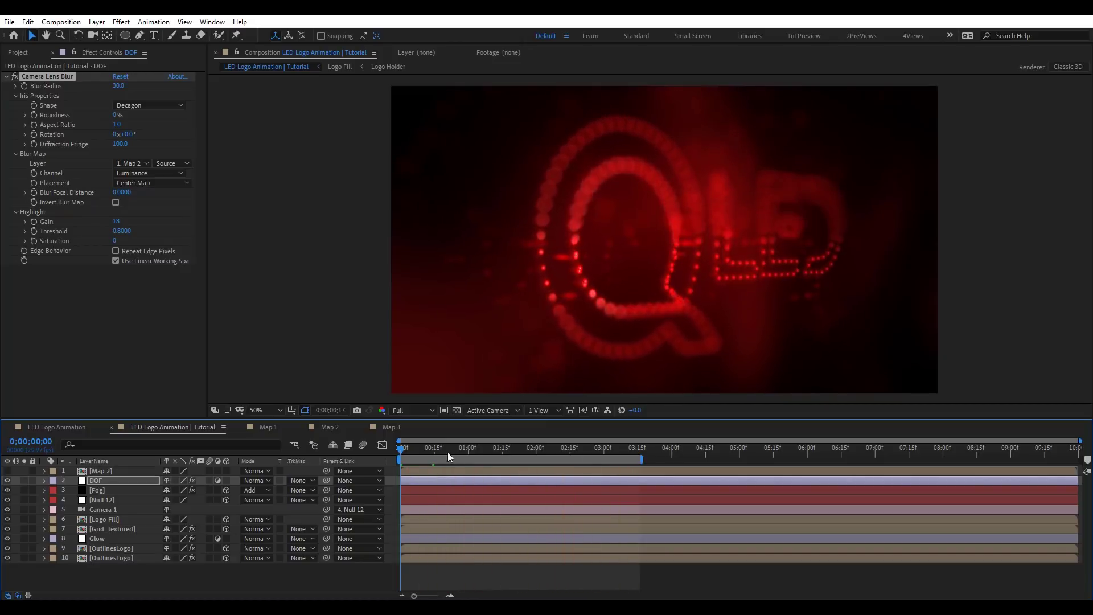
click(502, 451)
click(531, 454)
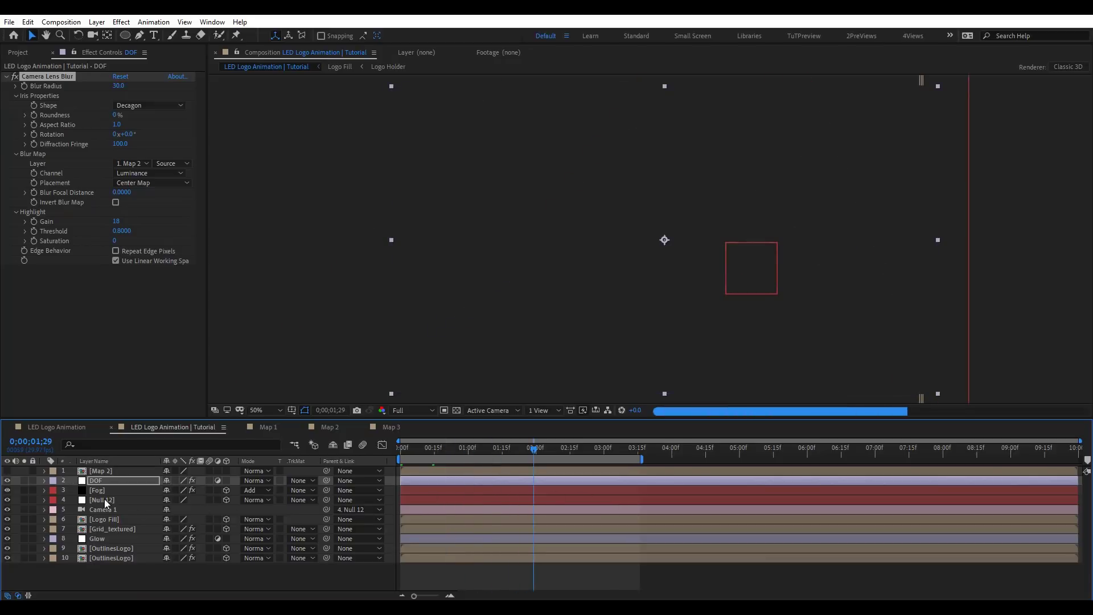
- Browse the LensFlares footage, preview Cinematic Flares 02.mov and add it as a layer directly above DOF
click(25, 56)
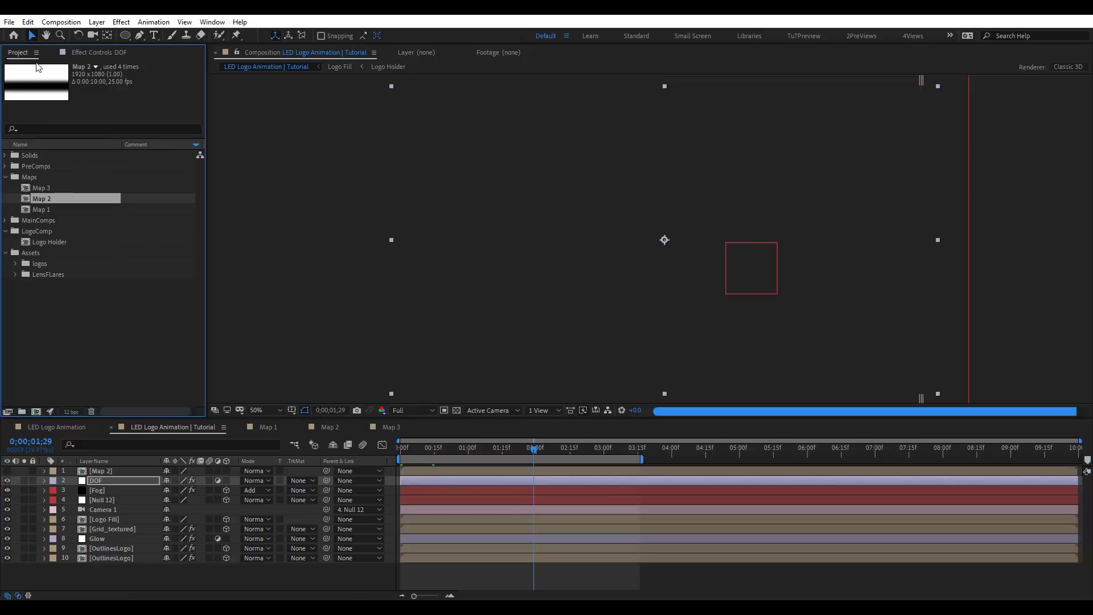
click(15, 274)
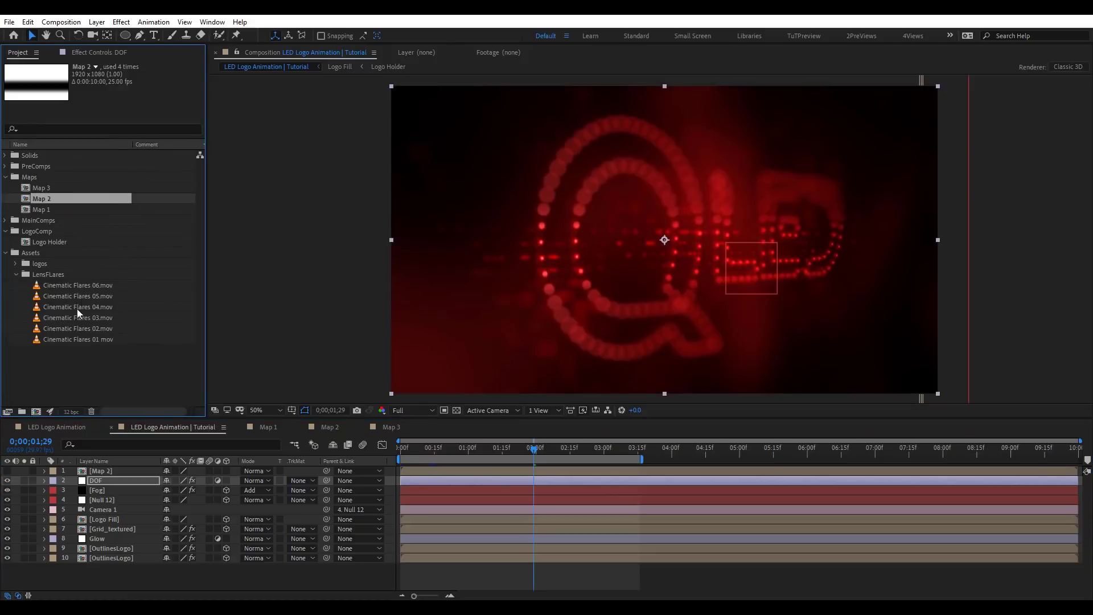
click(85, 285)
click(88, 306)
click(86, 317)
click(88, 339)
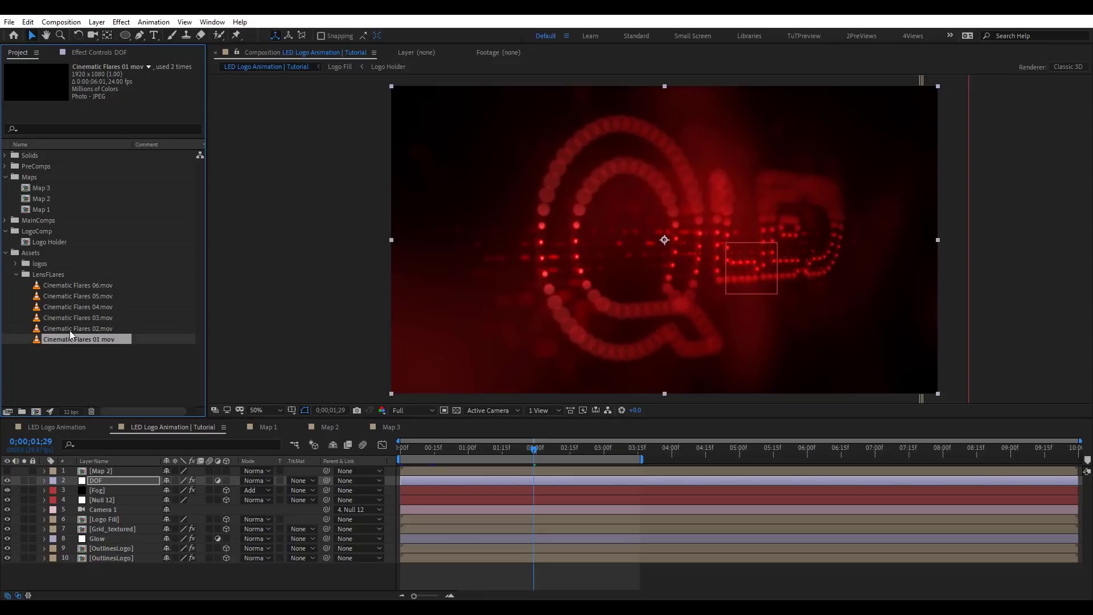
click(72, 330)
double_click(70, 329)
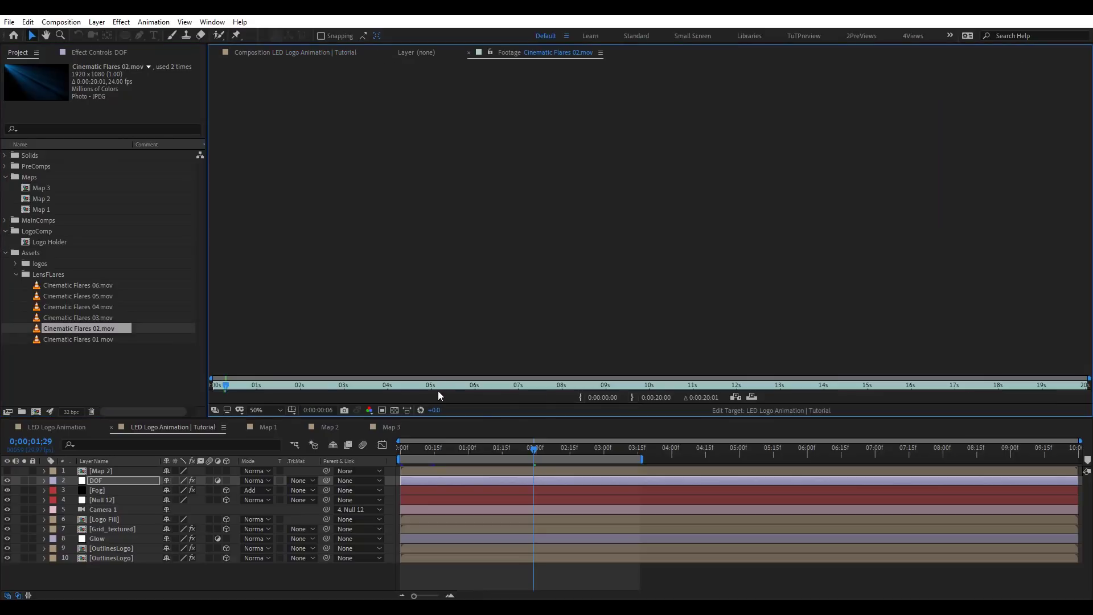
click(436, 387)
click(326, 387)
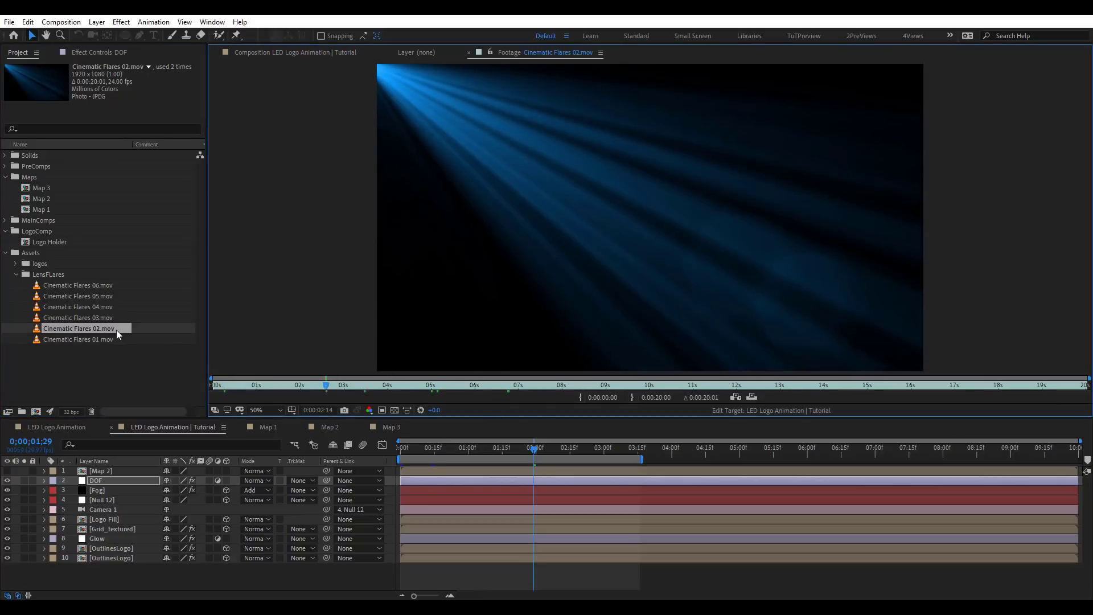
drag(116, 330, 105, 481)
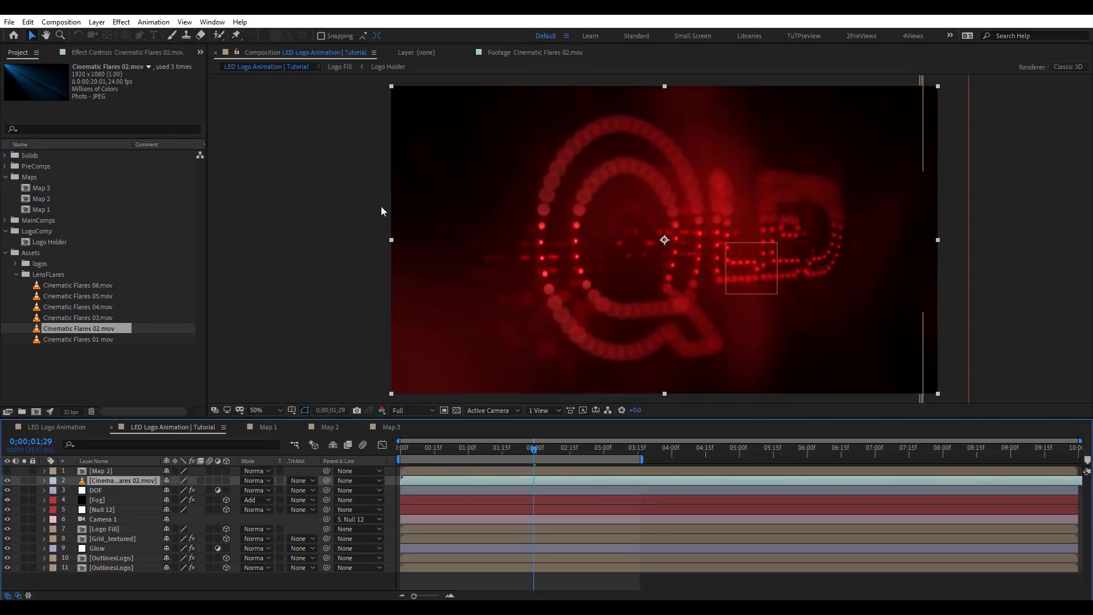
- Copy the red Tint effect from the Fog layer onto the Cinematic Flares 02.mov layer
click(111, 558)
click(113, 538)
click(108, 500)
click(111, 53)
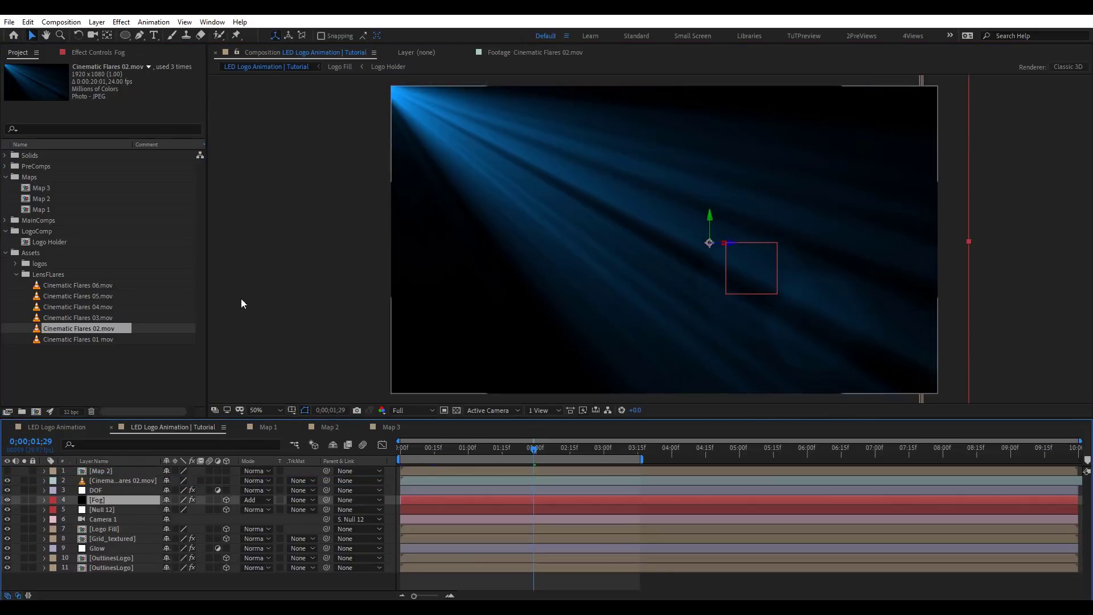
click(39, 366)
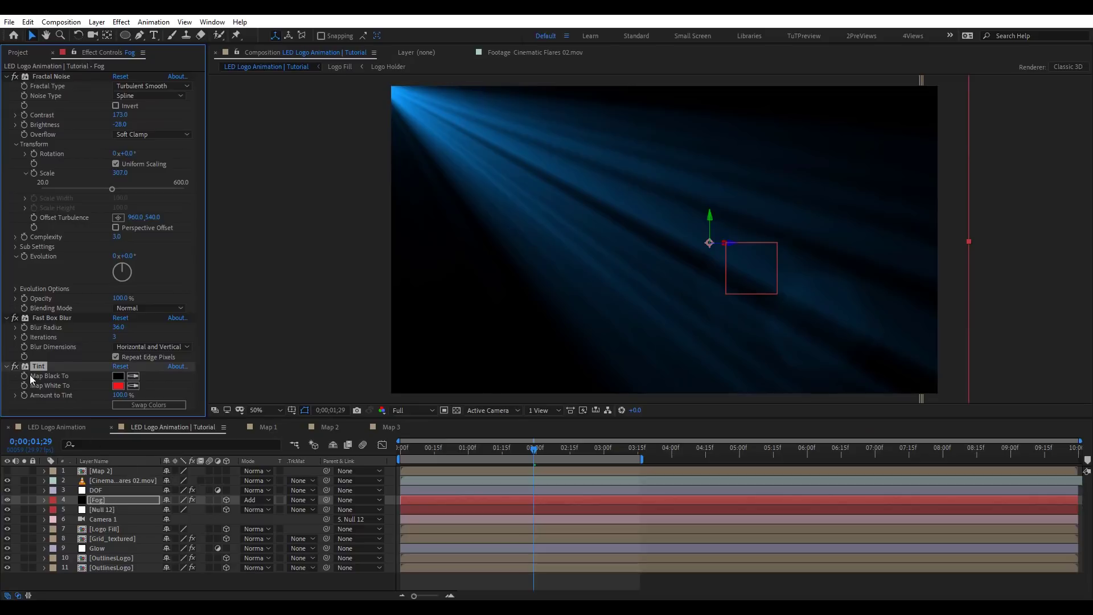
click(110, 477)
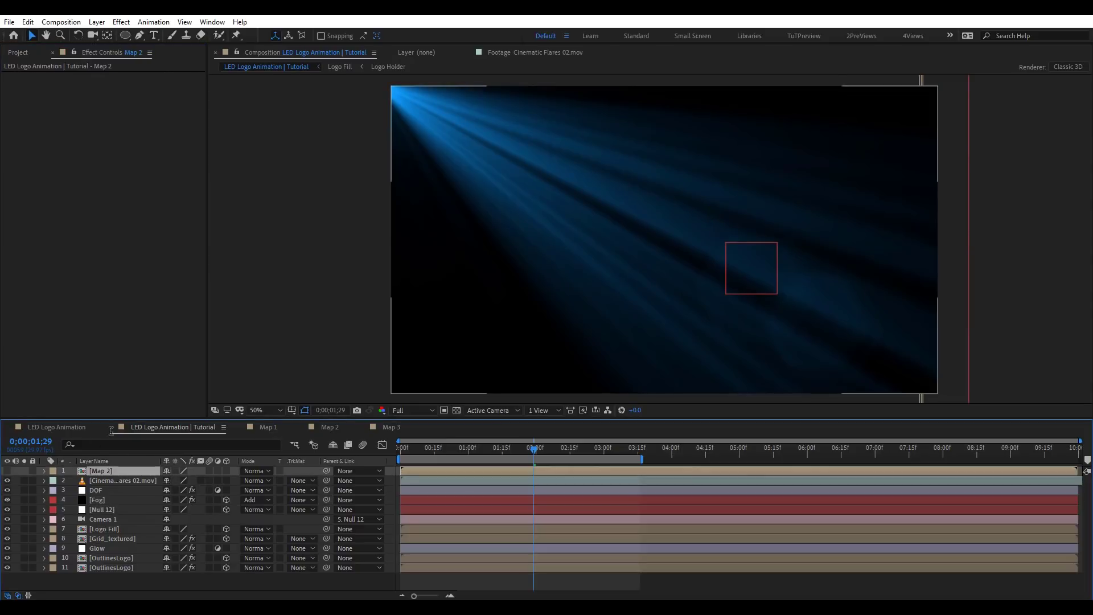
key(ctrl+v)
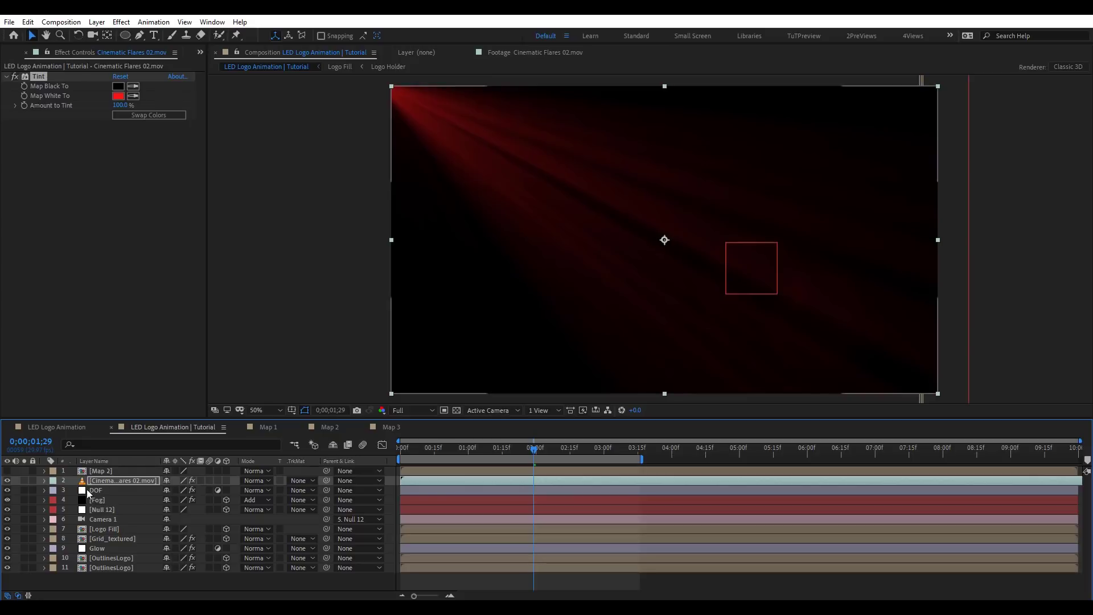
- Set the Cinematic Flares 02.mov layer's blending mode to Add and its Opacity to 50%
click(258, 481)
click(320, 222)
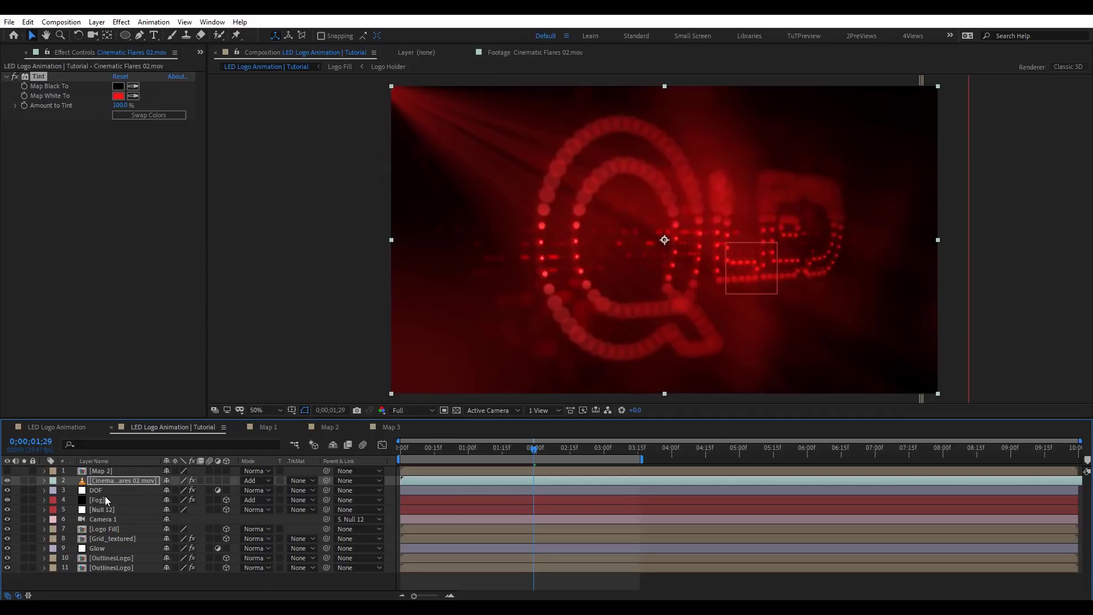
key(t)
click(170, 490)
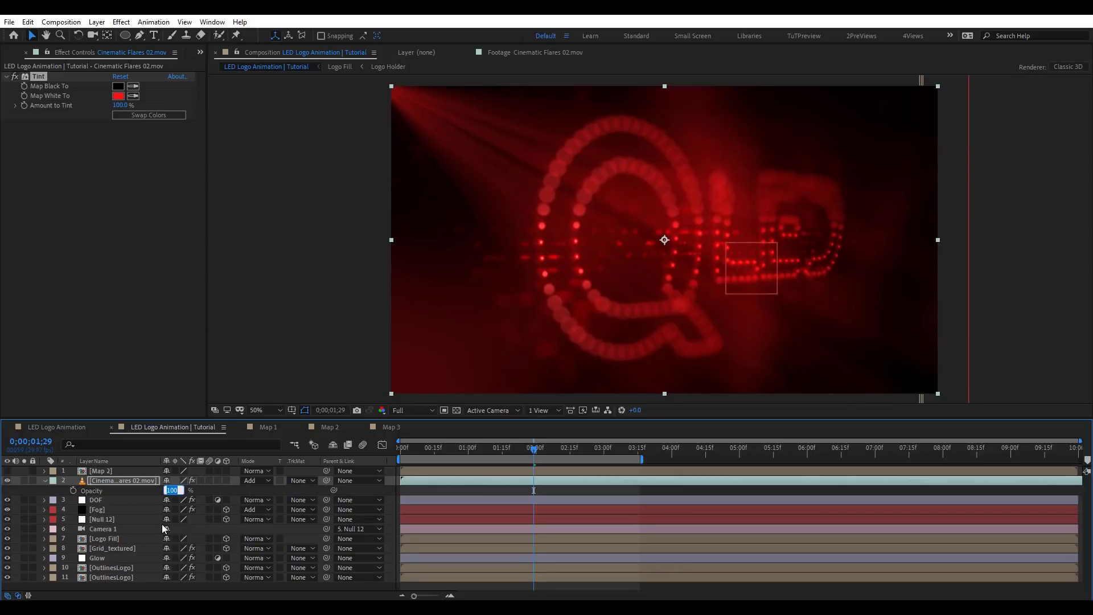
text(50)
key(Return)
click(44, 480)
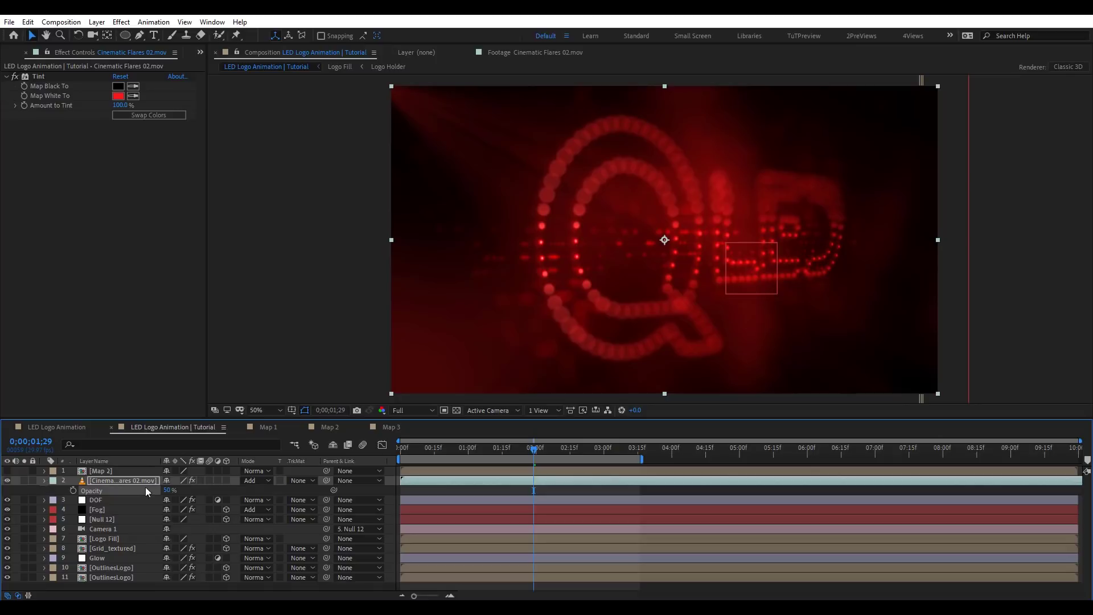
- Try Camera 1's built-in Depth of Field with an Aperture of 84 pixels
click(101, 520)
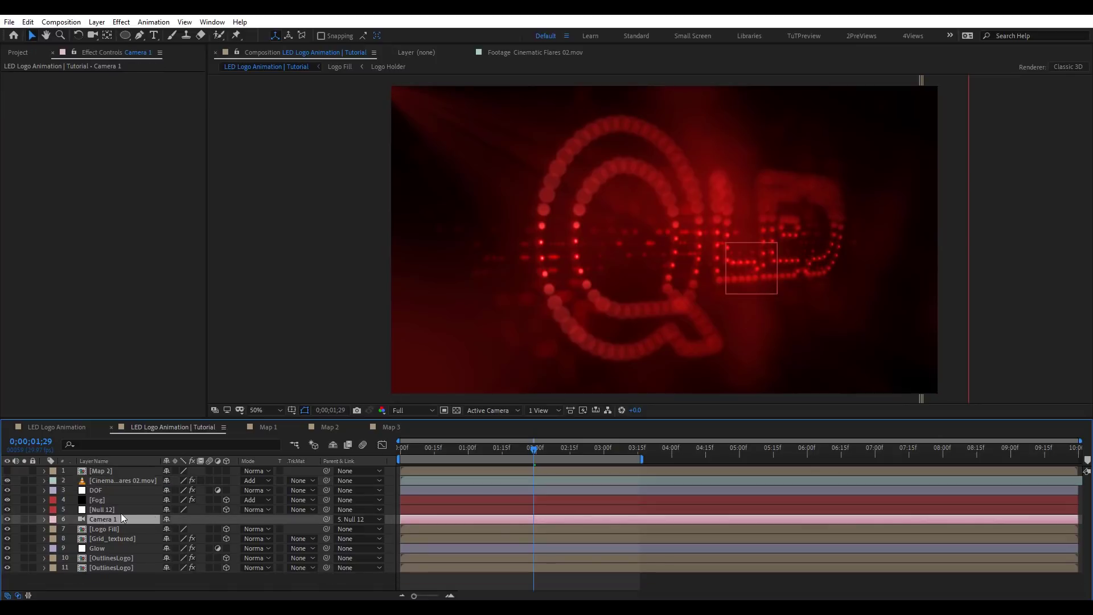
click(44, 519)
click(54, 540)
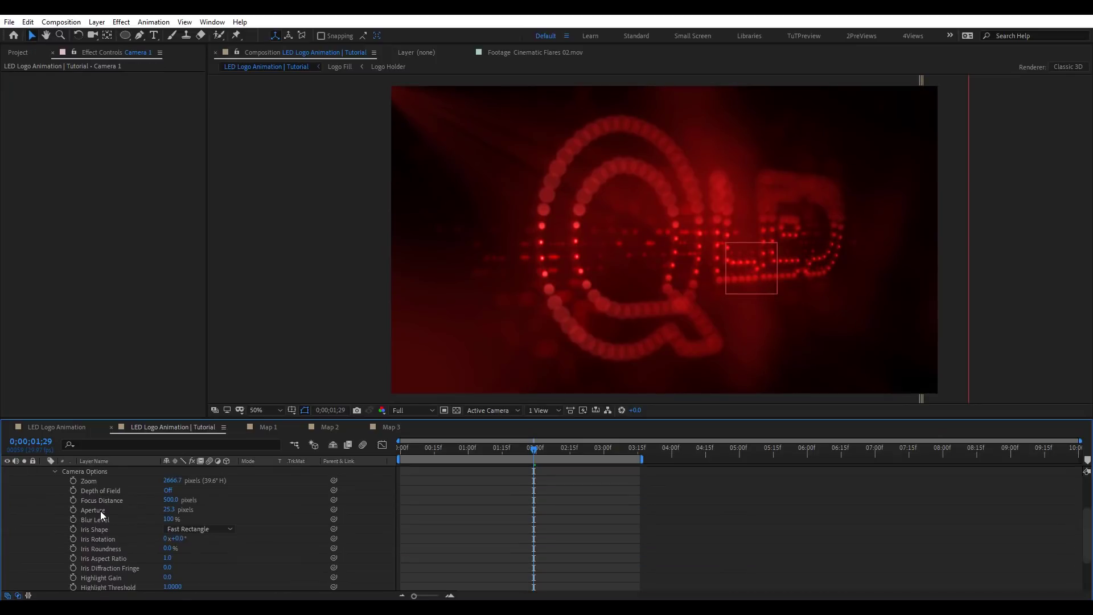
click(168, 490)
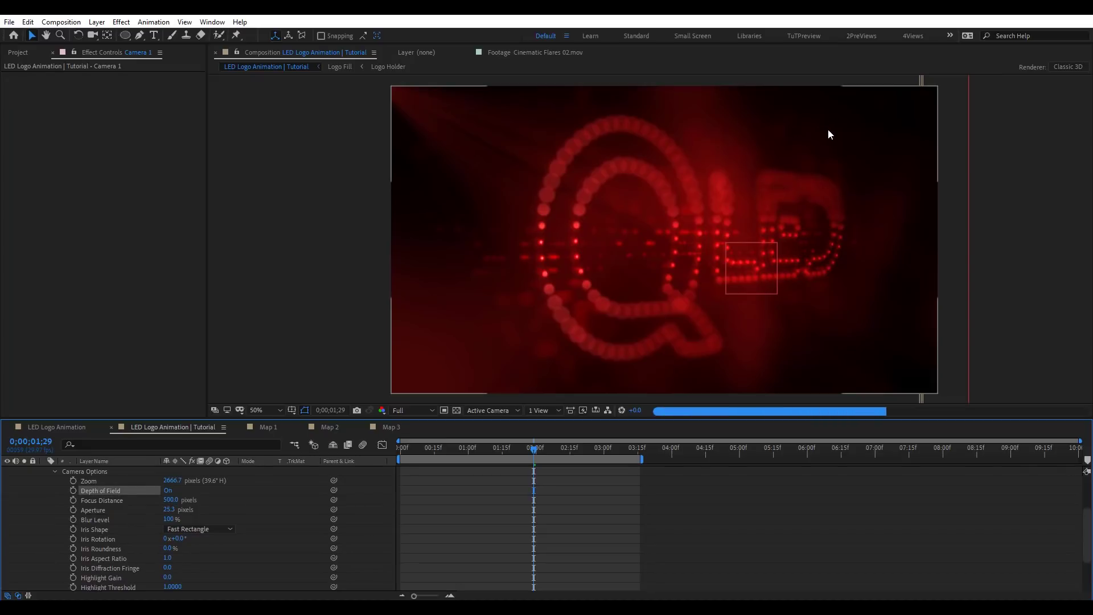
click(168, 519)
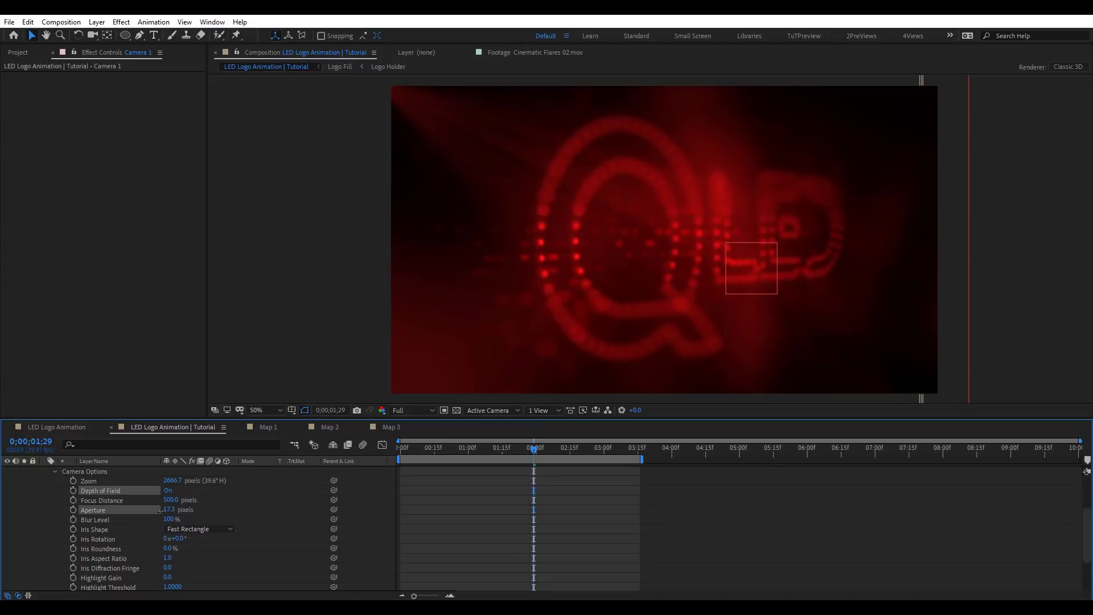
drag(161, 512, 156, 511)
drag(239, 506, 239, 506)
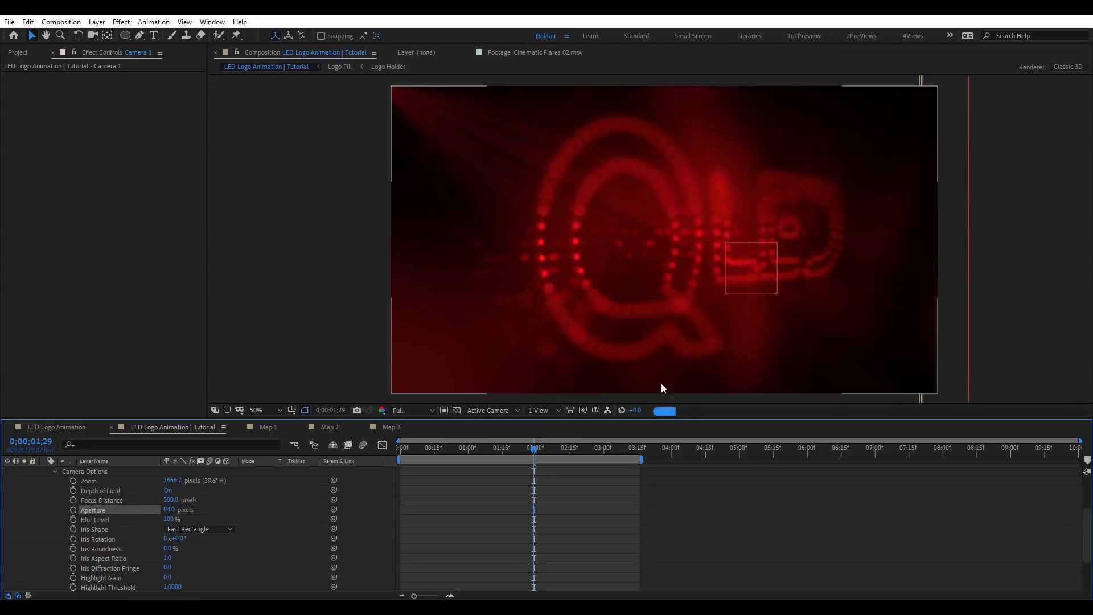
scroll(168, 523, up, 1)
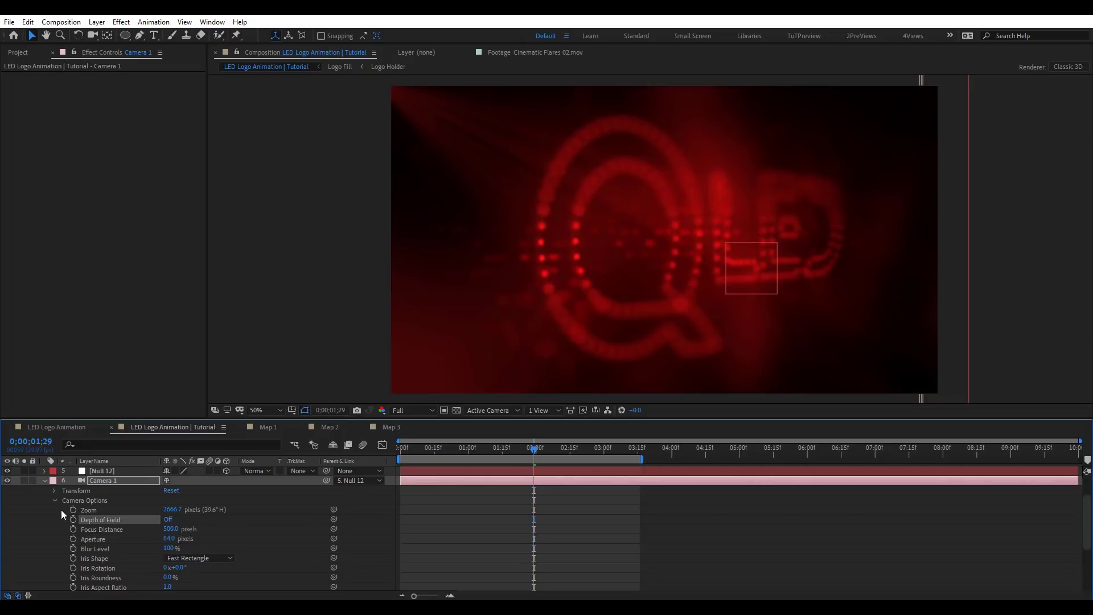
click(44, 480)
- Create an adjustment layer above the Cinematic Flares 02.mov layer and name it CC
key(ctrl+alt+y)
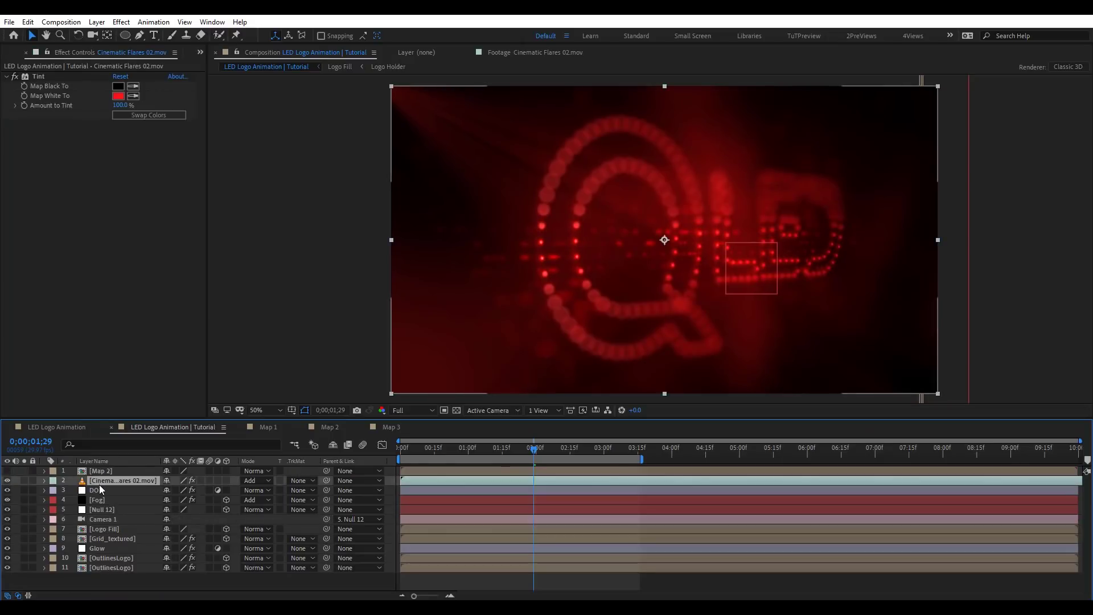
key(Return)
text(CC)
key(Return)
- Apply Hue/Saturation to the CC layer and shift its Master Hue to 202° for a blue look
key(ctrl+space)
text(hue)
key(Down)
key(Down)
key(Down)
key(Return)
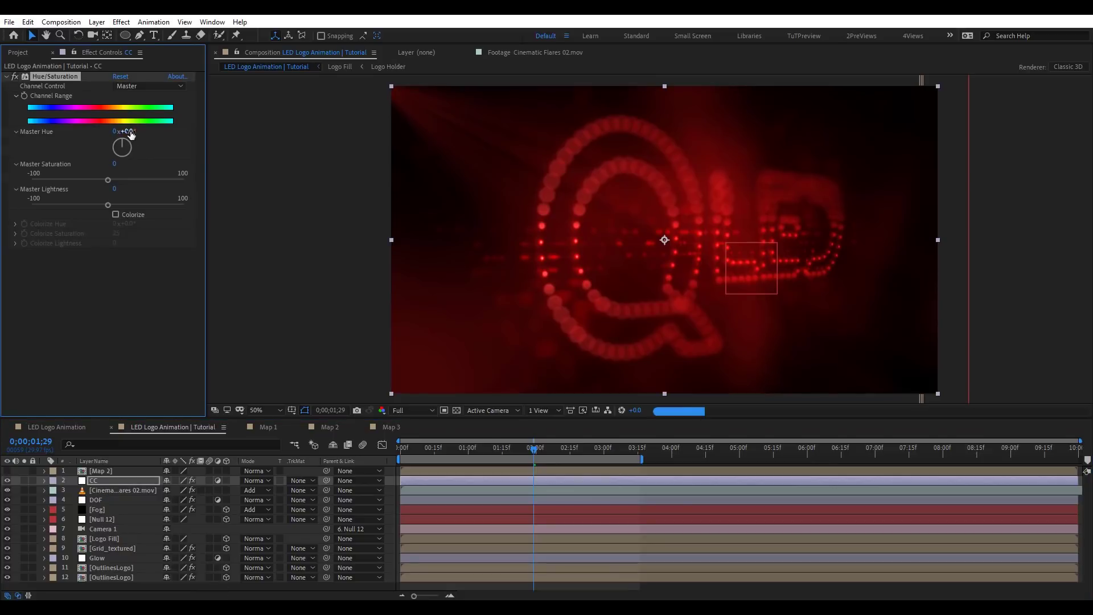
drag(122, 131, 249, 138)
- Add the Noise effect to the CC layer with an Amount of Noise of 5%
key(ctrl+space)
text(noise)
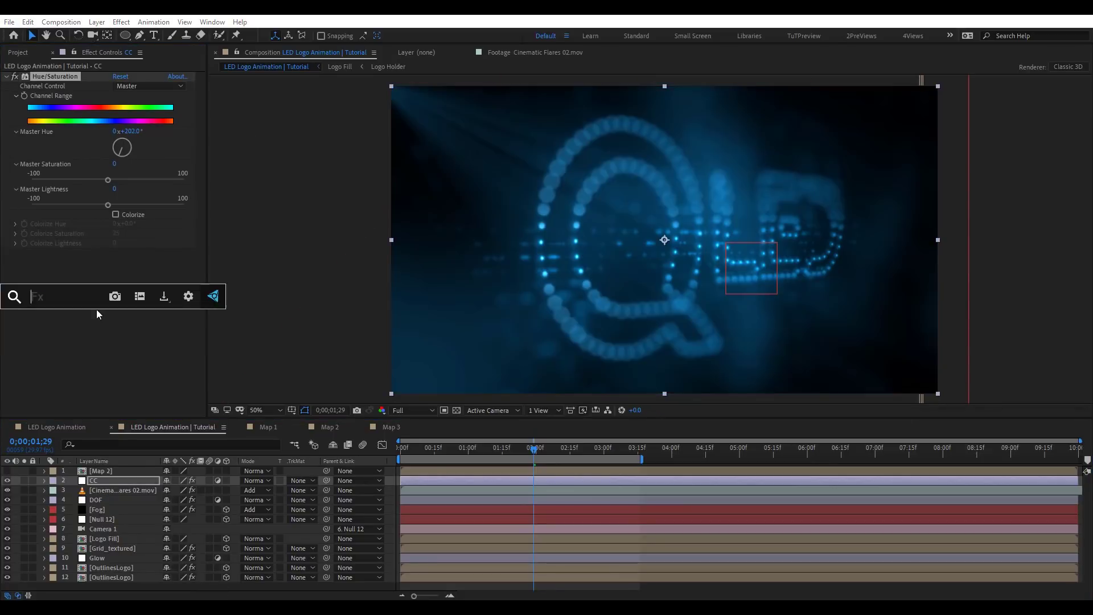
key(Return)
click(115, 260)
key(Return)
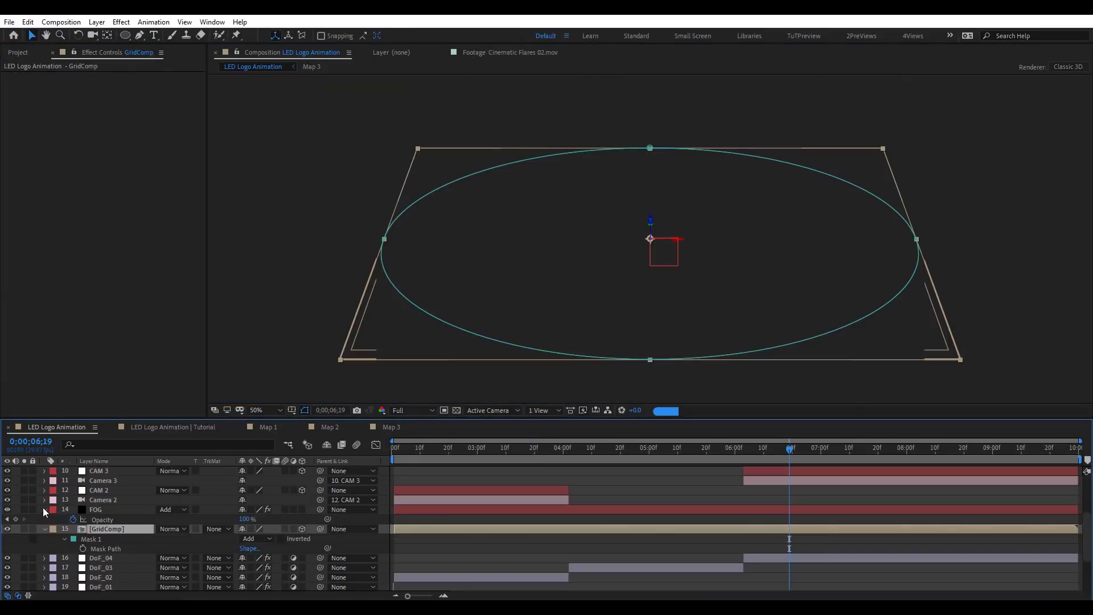
- Copy the CAM 2, CAM 3 and CAM 4 nulls with their cameras from LED Logo Animation into the Tutorial composition and preview the shots
click(44, 509)
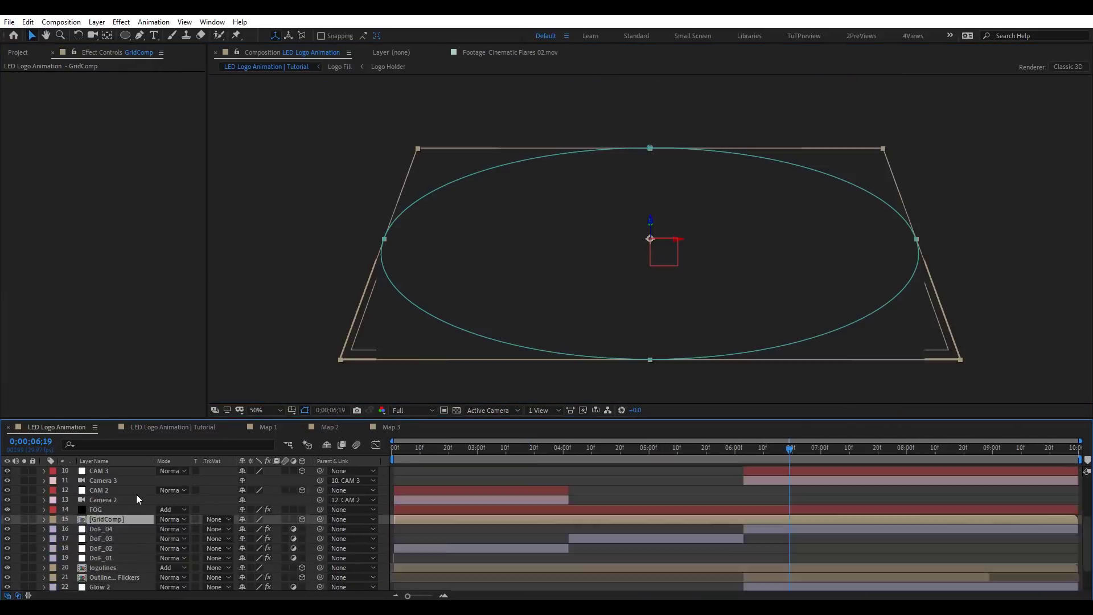
click(142, 509)
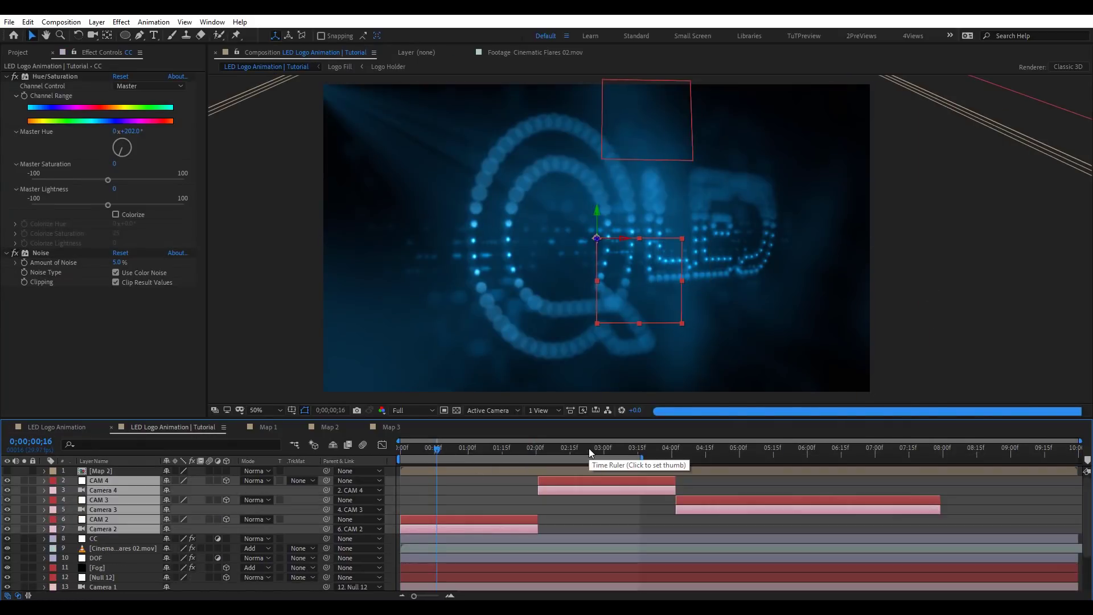
click(944, 302)
drag(616, 448, 720, 459)
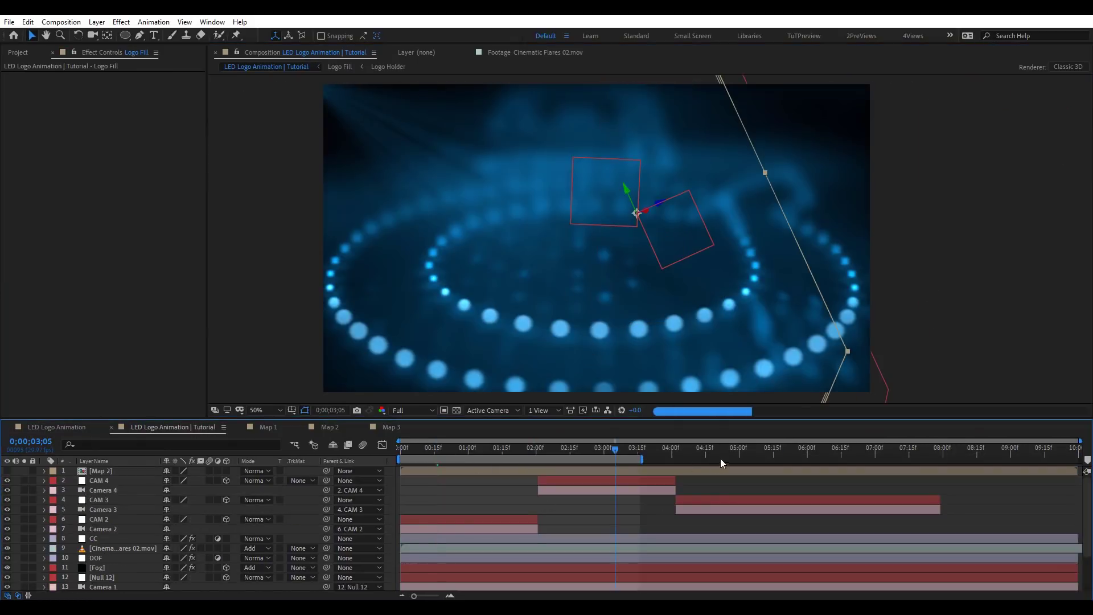